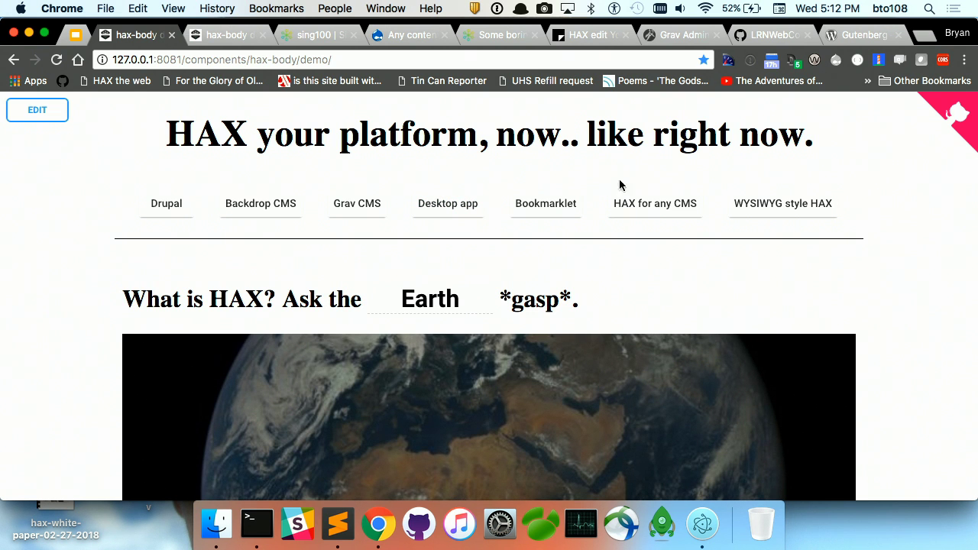
# Enter the page's edit mode, shrink the Endless possibilities banner to about three-quarters width, and center it.
pyautogui.scroll(-2, 64, 275)
pyautogui.scroll(-5, 64, 274)
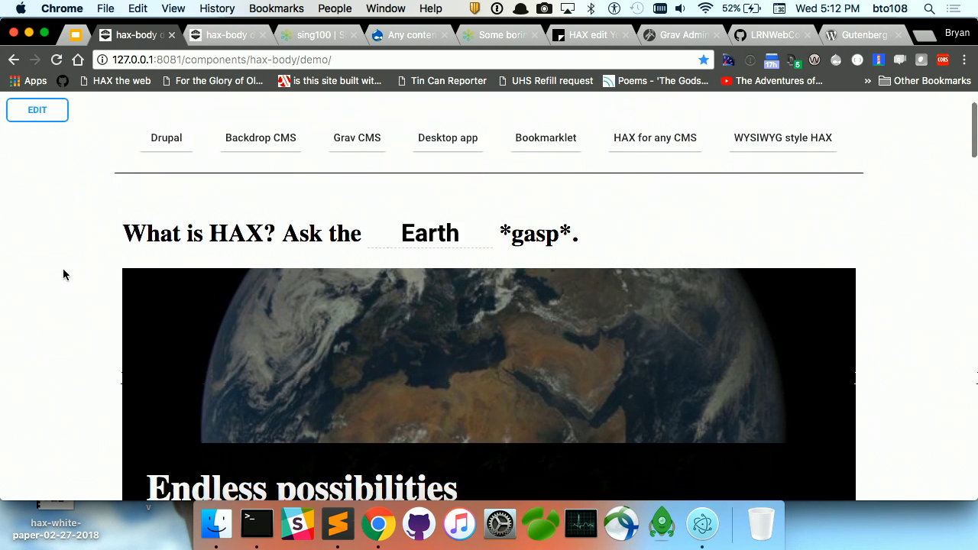
pyautogui.scroll(2, 65, 225)
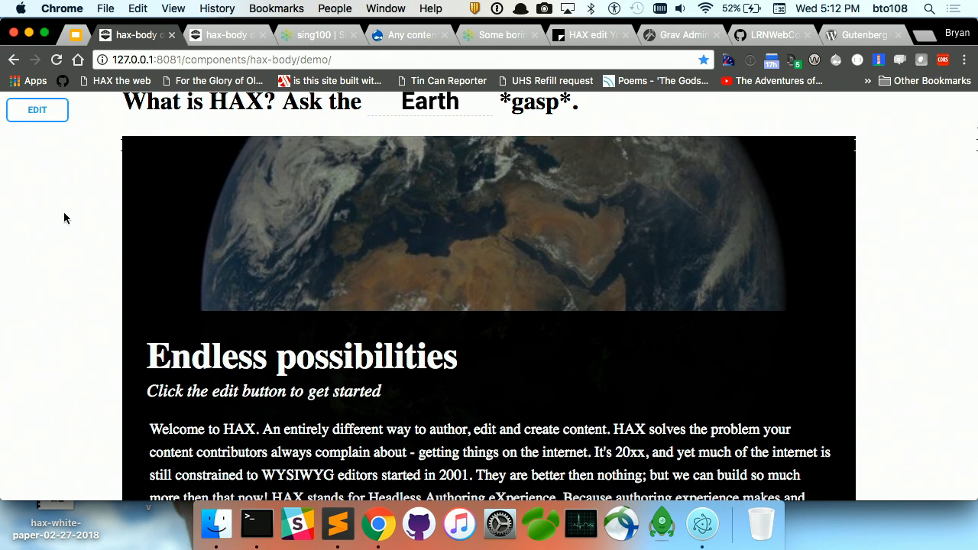
pyautogui.click(39, 112)
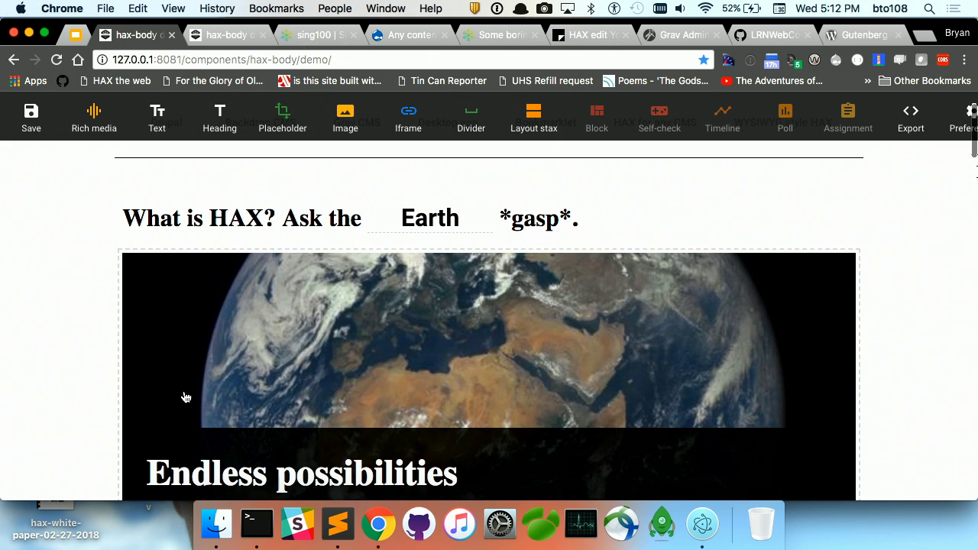
pyautogui.click(185, 397)
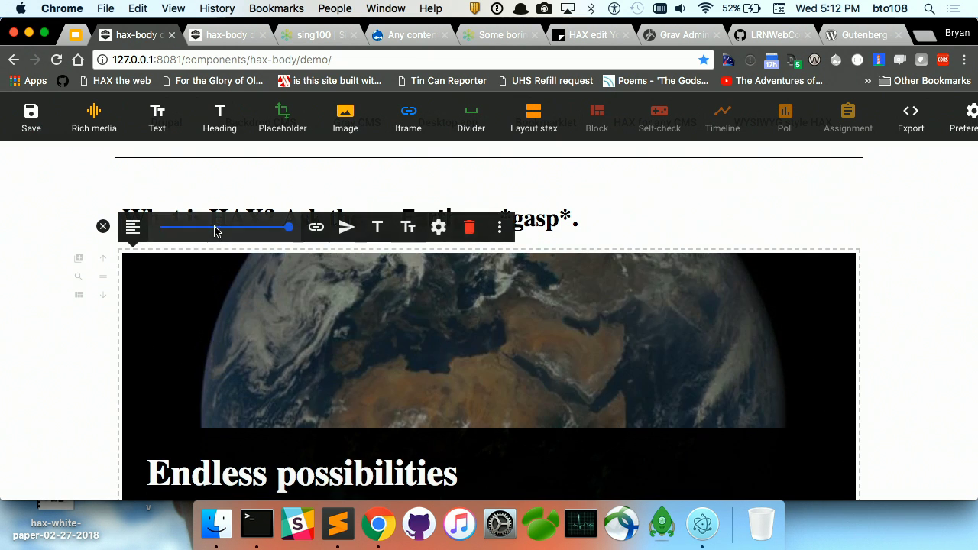
pyautogui.click(216, 228)
pyautogui.moveTo(215, 228); pyautogui.dragTo(246, 227)
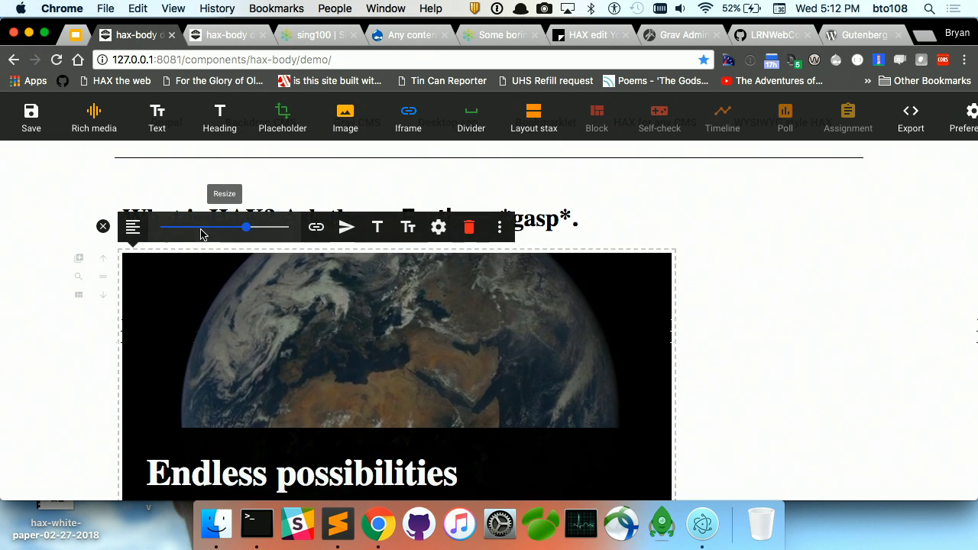
pyautogui.click(133, 227)
pyautogui.click(142, 265)
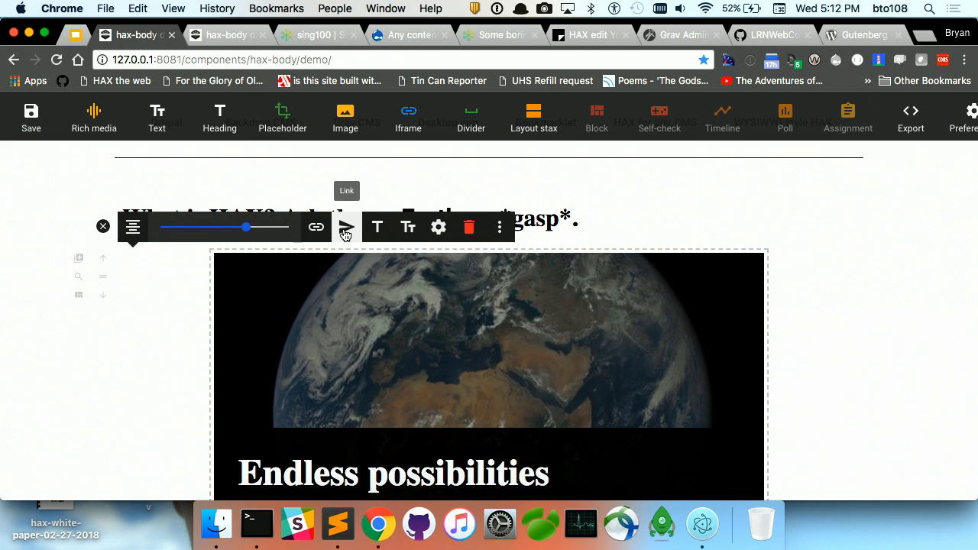
# Change the Earth banner's header to "To be HAX is cool" and save the page.
pyautogui.click(382, 227)
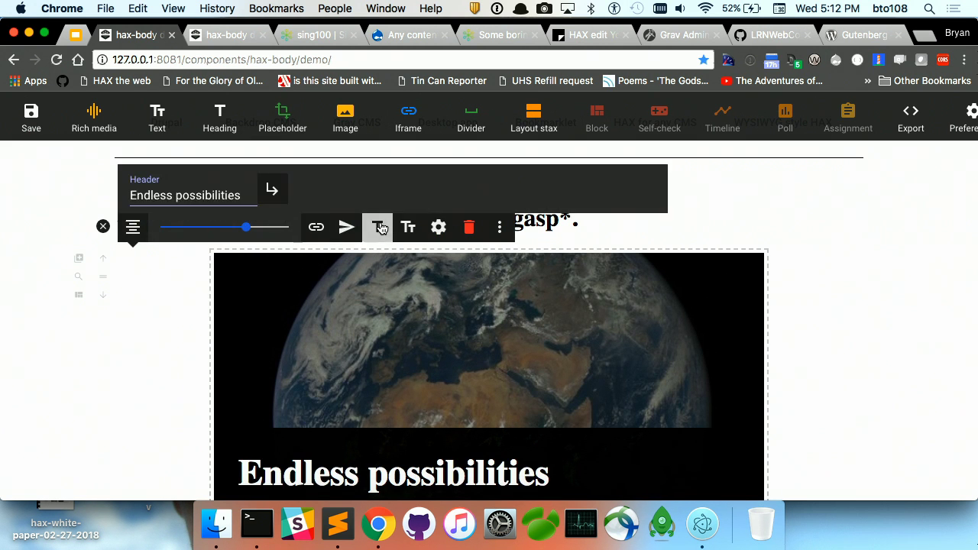
pyautogui.tripleClick(222, 195)
pyautogui.write('To be HAX')
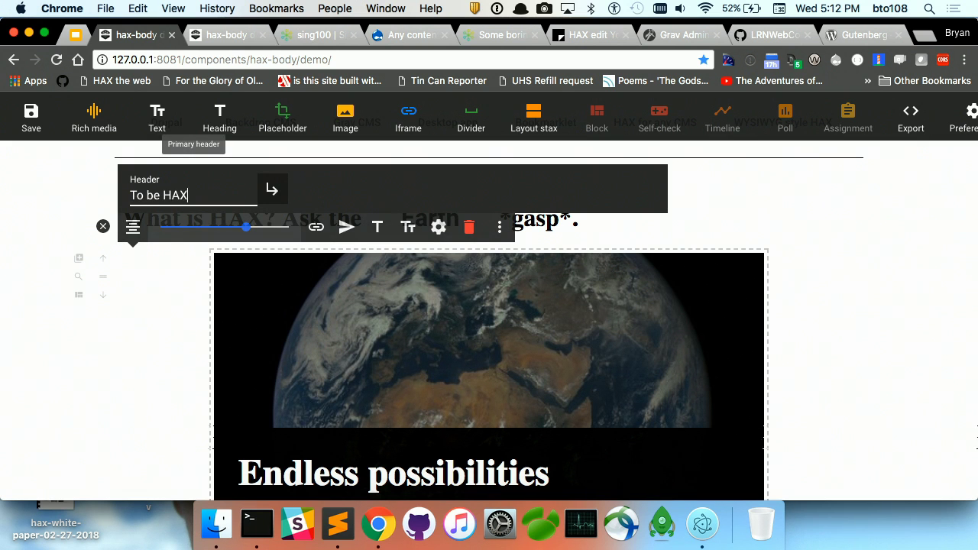
pyautogui.write(' is cool')
pyautogui.press('Return')
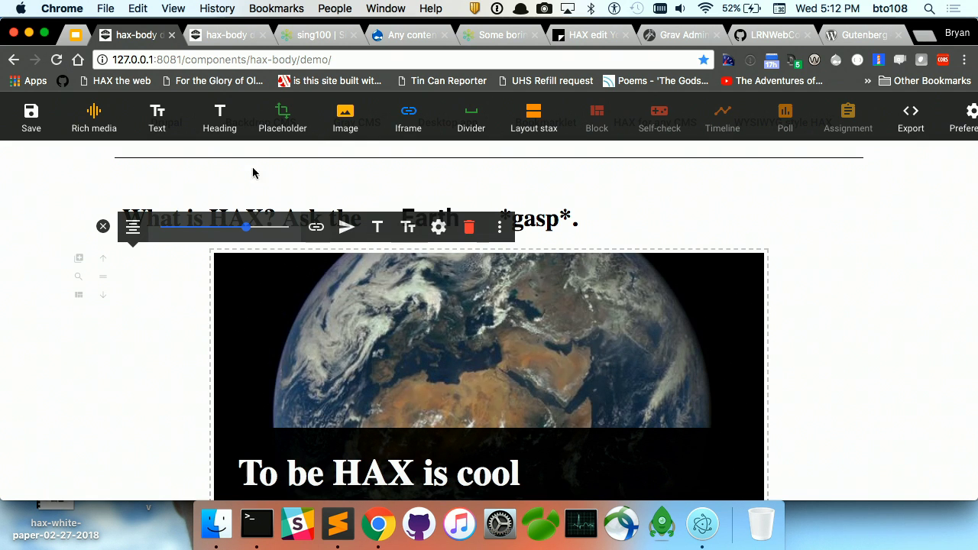
pyautogui.click(103, 226)
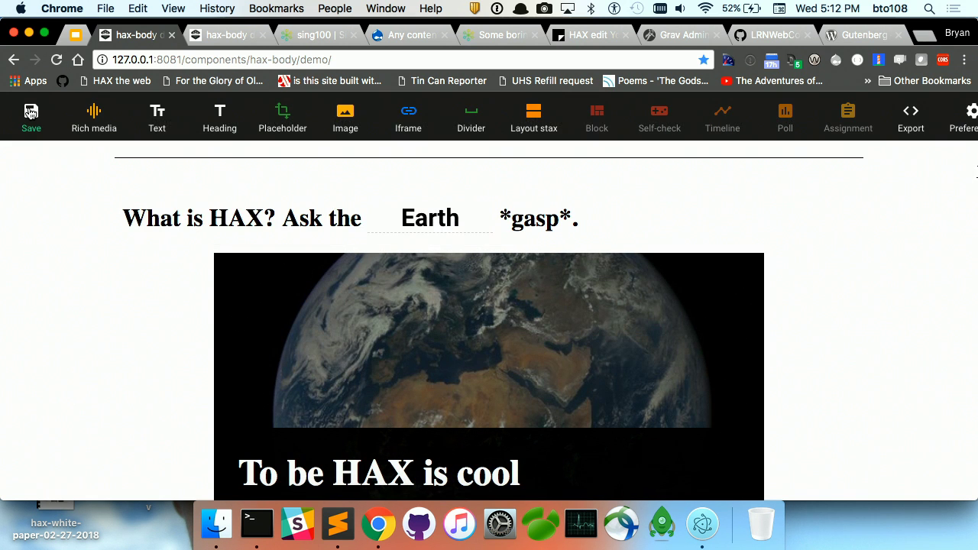
pyautogui.click(31, 112)
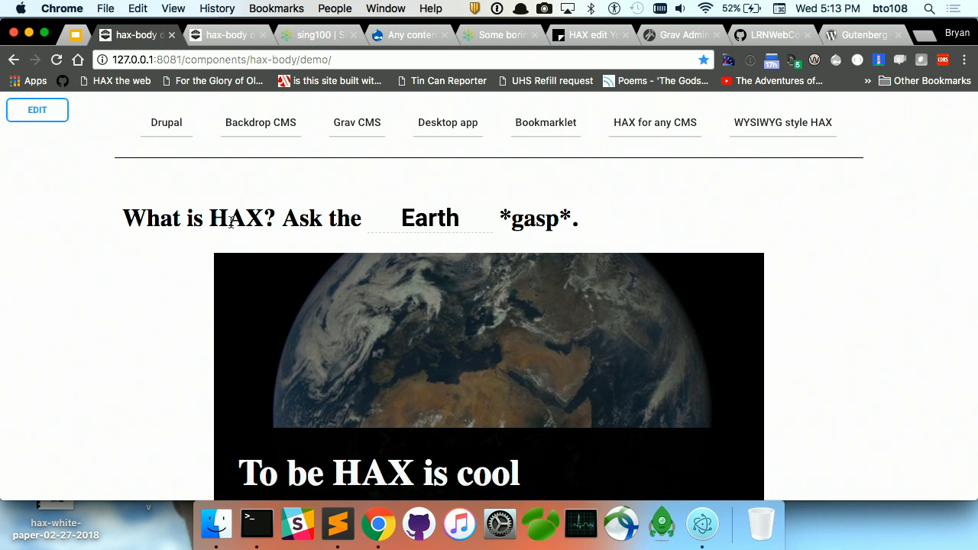
# Reopen the page for editing and set the Jonah Hill GIF's alt text to "Better alt text".
pyautogui.click(40, 116)
pyautogui.scroll(-10, 162, 200)
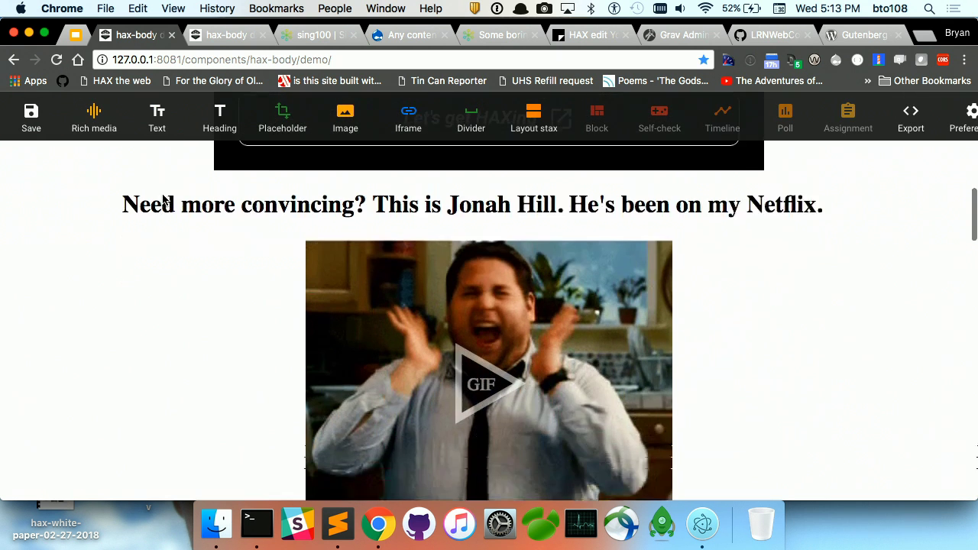
pyautogui.scroll(2, 247, 234)
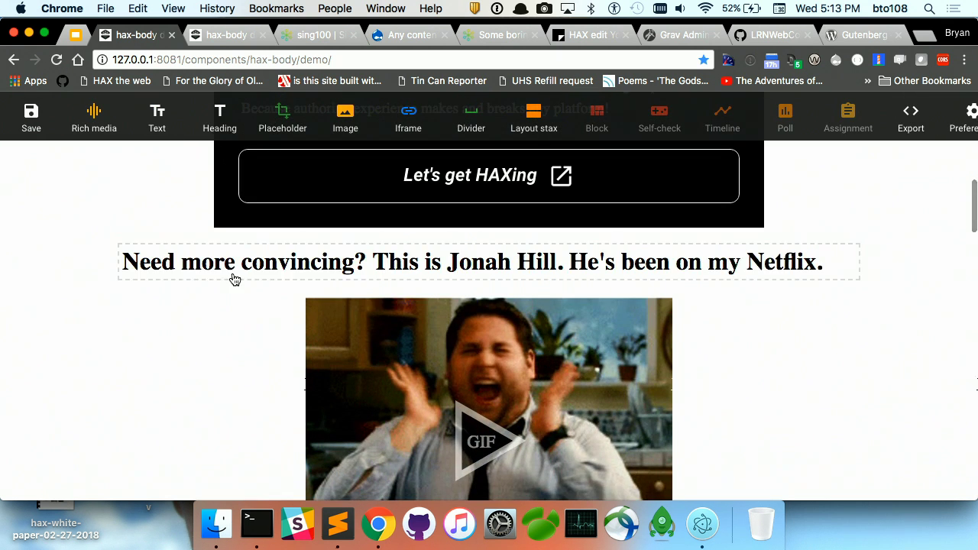
pyautogui.scroll(-3, 277, 345)
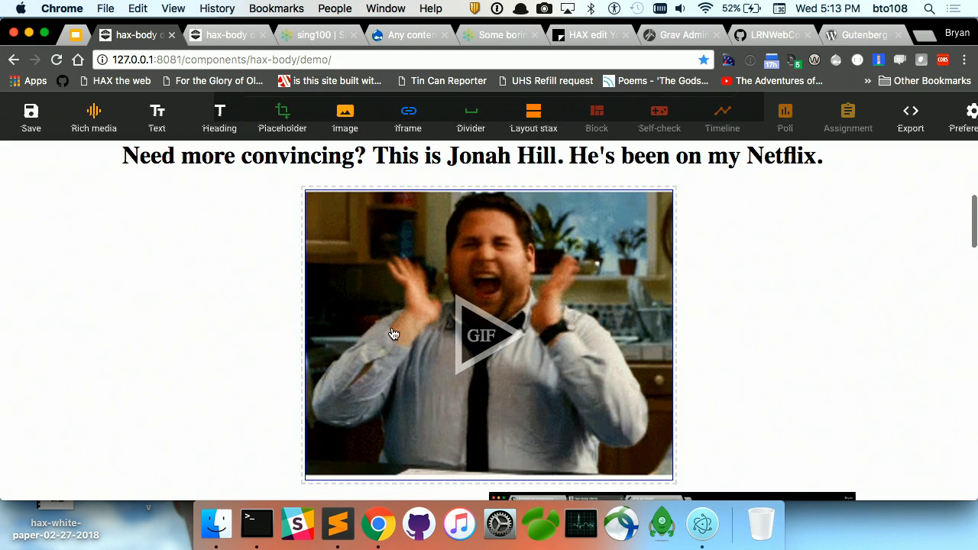
pyautogui.click(471, 331)
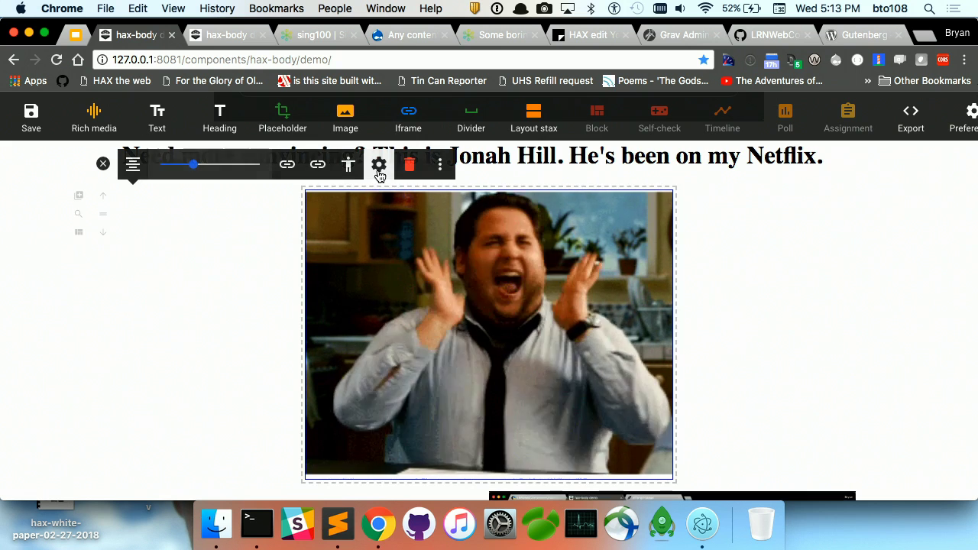
pyautogui.click(379, 165)
pyautogui.click(618, 398)
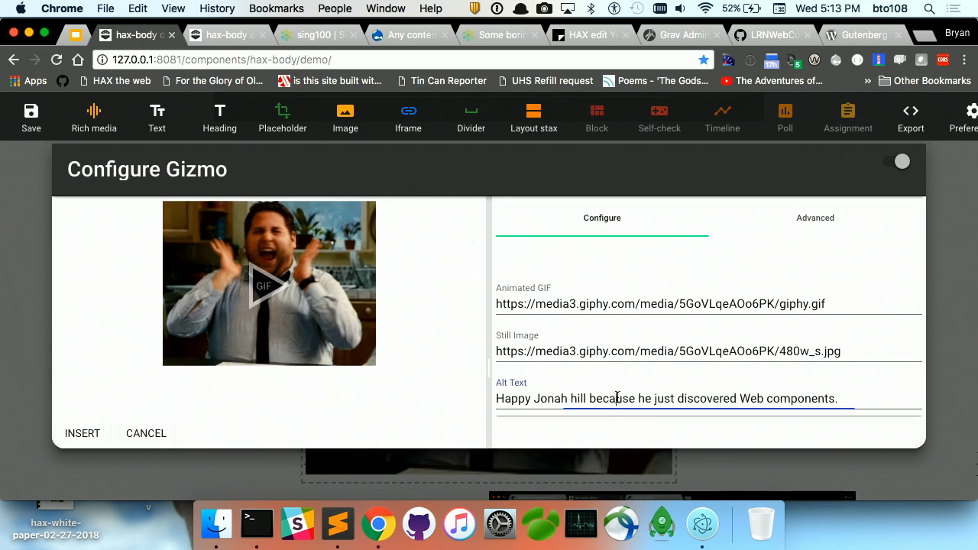
pyautogui.press('super+a')
pyautogui.write('Better alt text')
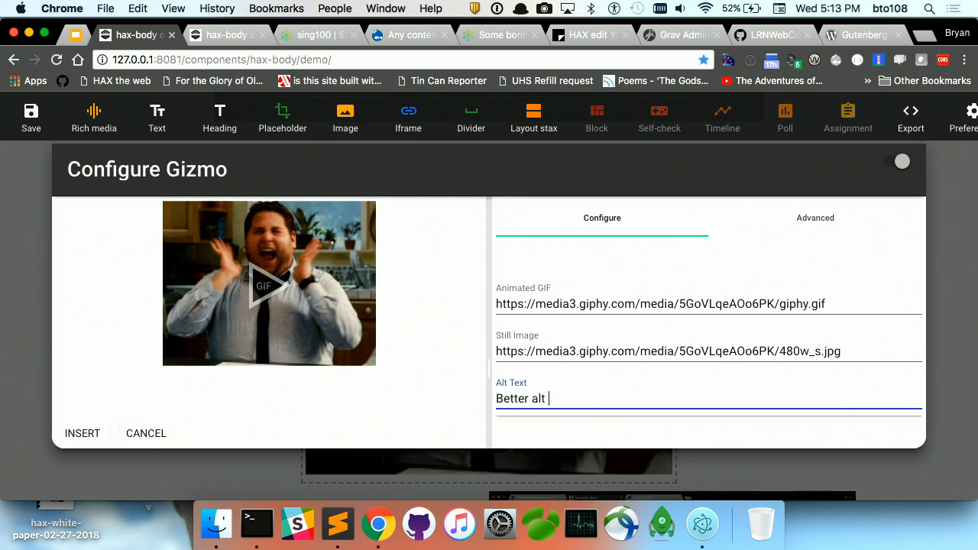
pyautogui.click(82, 432)
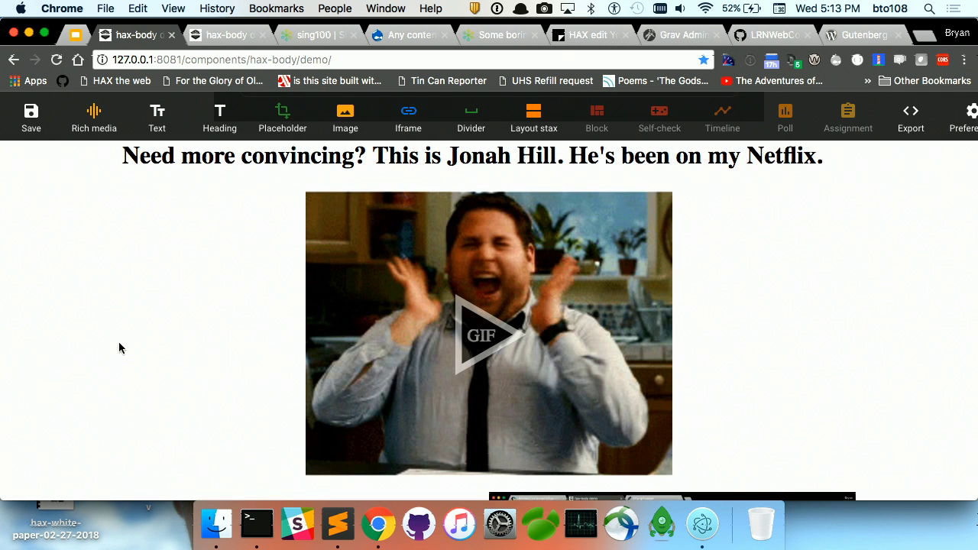
# Enlarge the embedded video beside the useful links to about three-quarters width and set its secondary color to dark red.
pyautogui.scroll(-3, 144, 214)
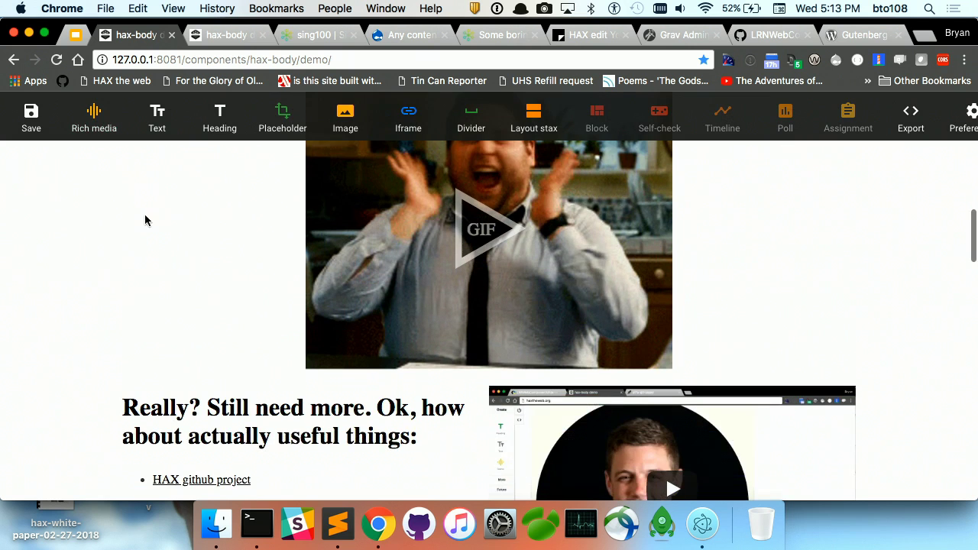
pyautogui.scroll(-5, 130, 233)
pyautogui.scroll(1, 131, 237)
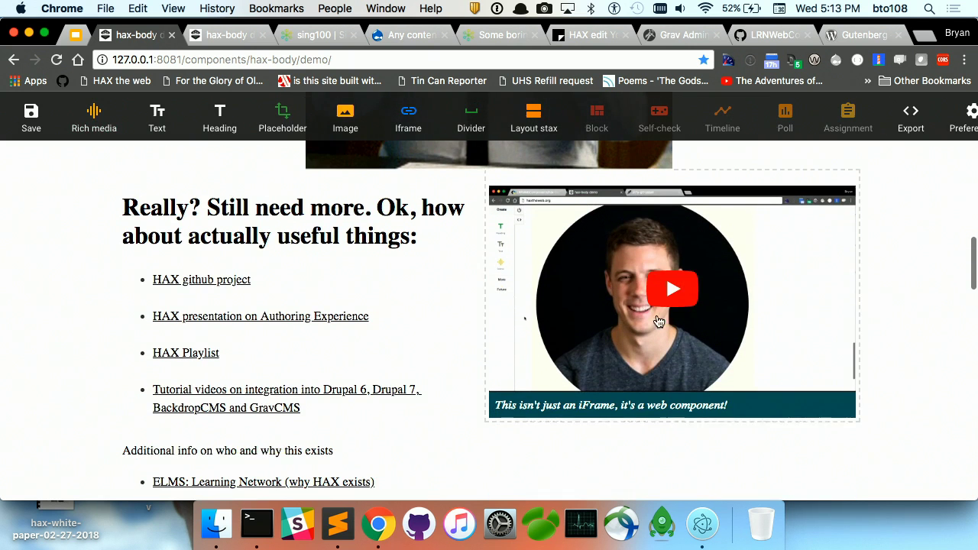
pyautogui.scroll(-4, 249, 298)
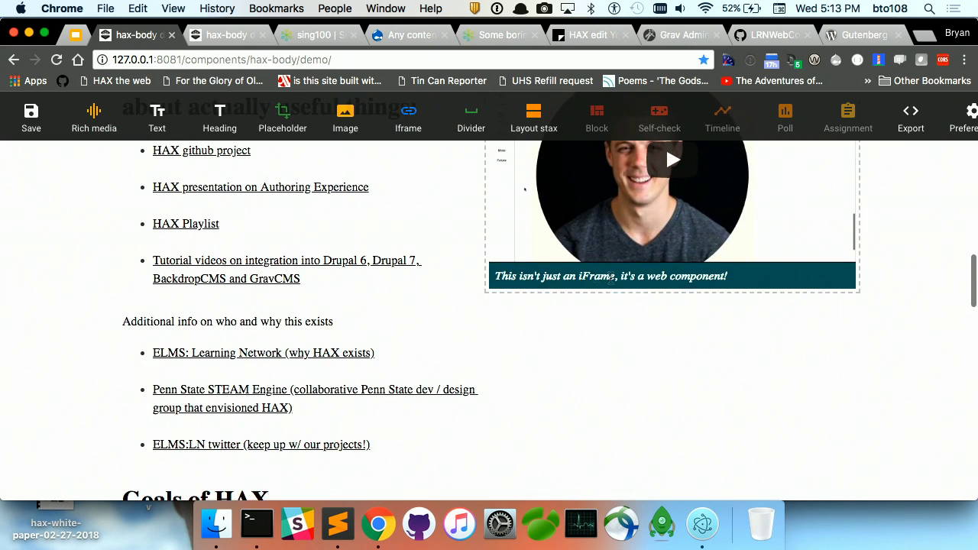
pyautogui.scroll(9, 473, 265)
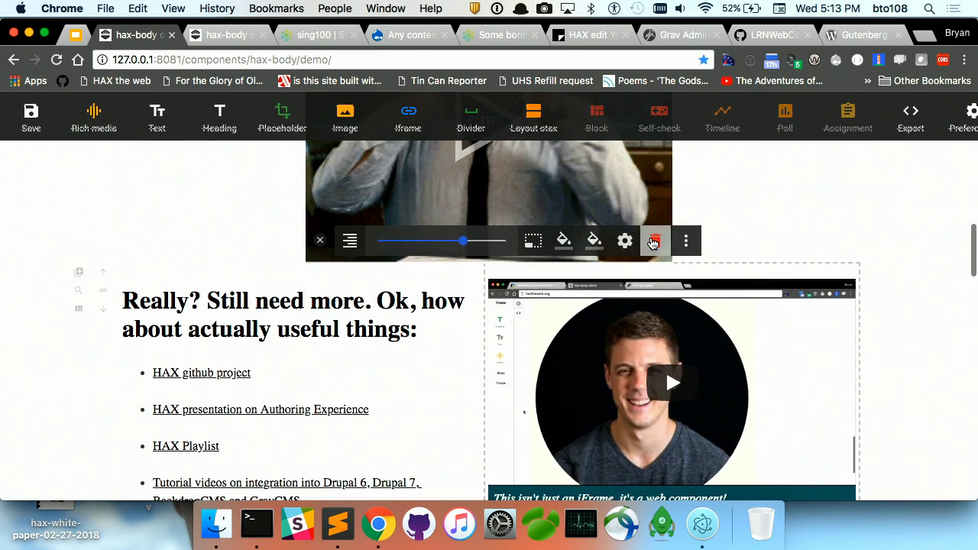
pyautogui.scroll(3, 648, 175)
pyautogui.scroll(-3, 593, 191)
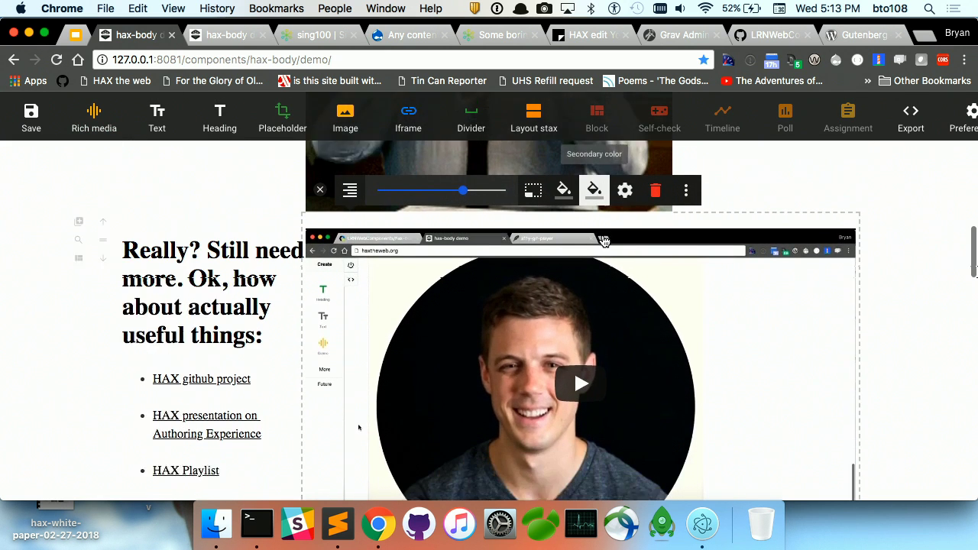
pyautogui.click(593, 166)
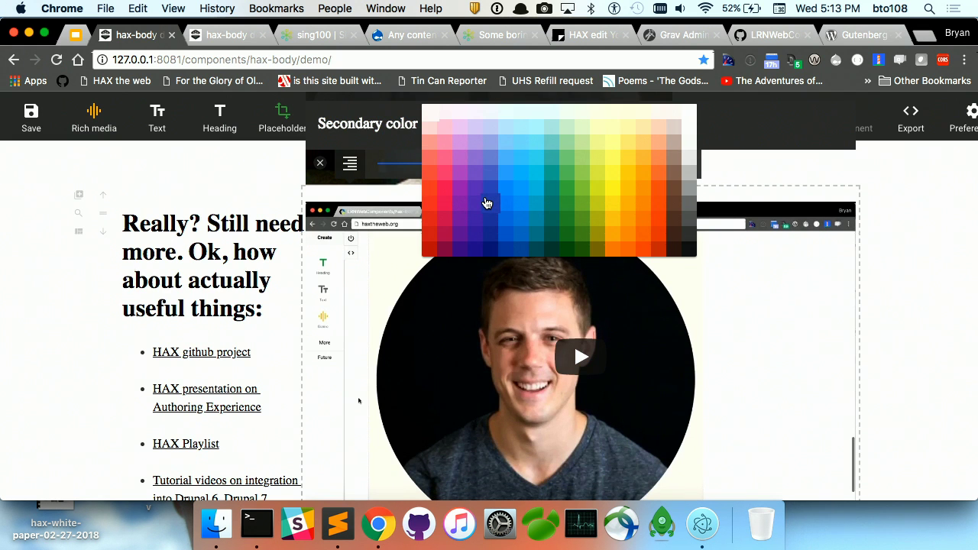
pyautogui.click(432, 254)
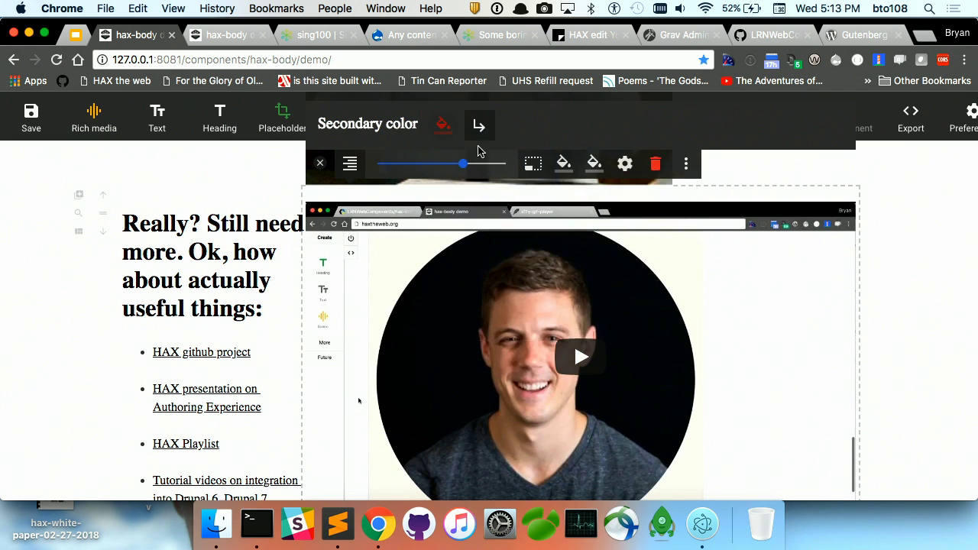
pyautogui.scroll(-3, 660, 430)
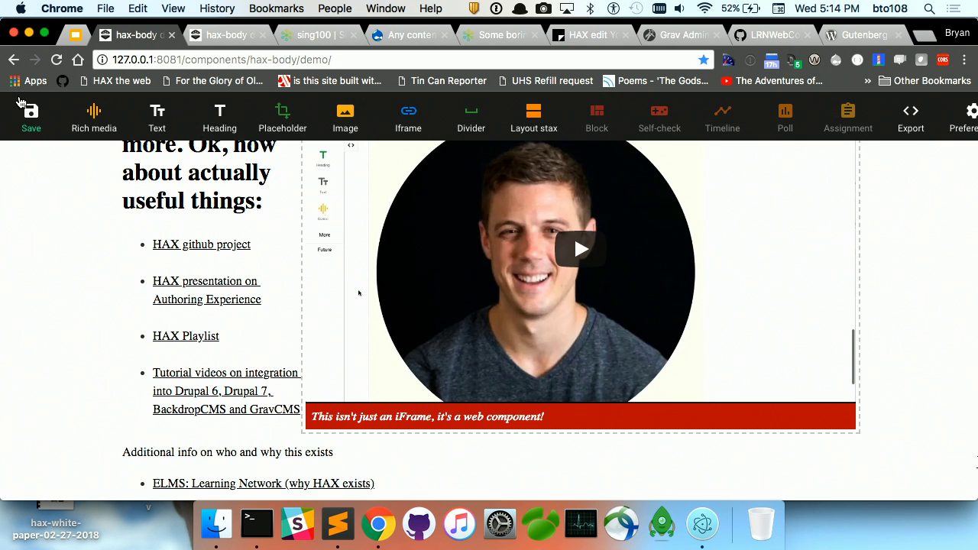
pyautogui.scroll(1, 31, 267)
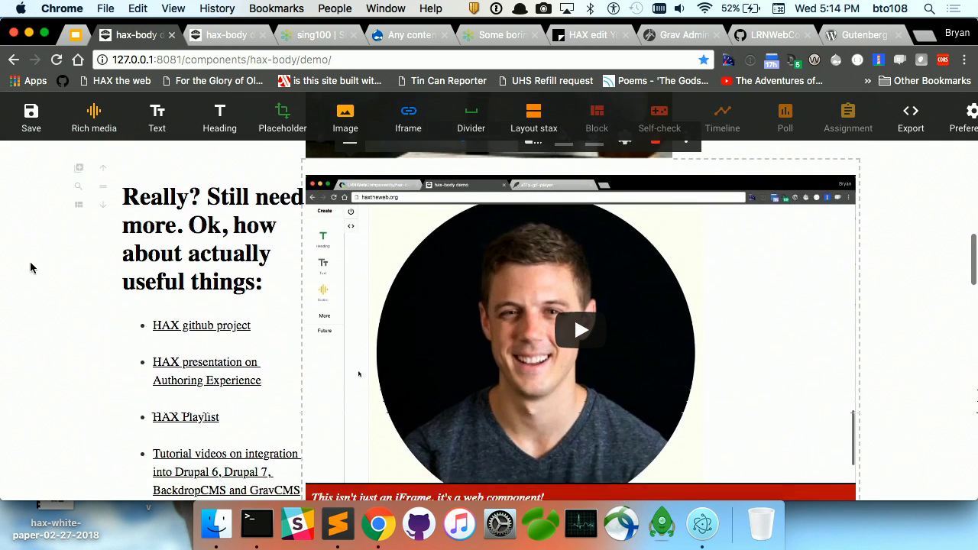
# Find rich media on YouTube and choose the "Ed Sheeran - Supermarket Flowers [Official Audio]" video for configuration.
pyautogui.scroll(-10, 31, 267)
pyautogui.click(96, 126)
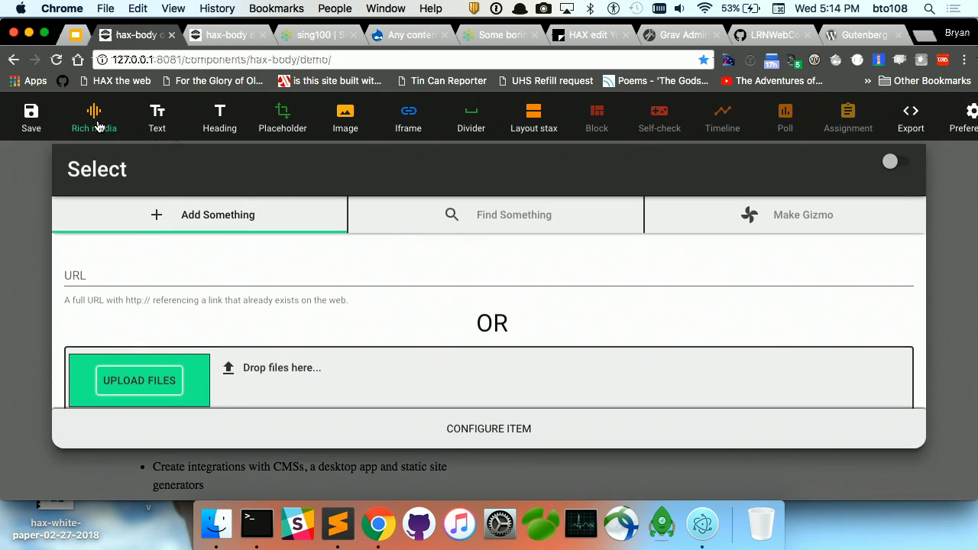
pyautogui.click(525, 229)
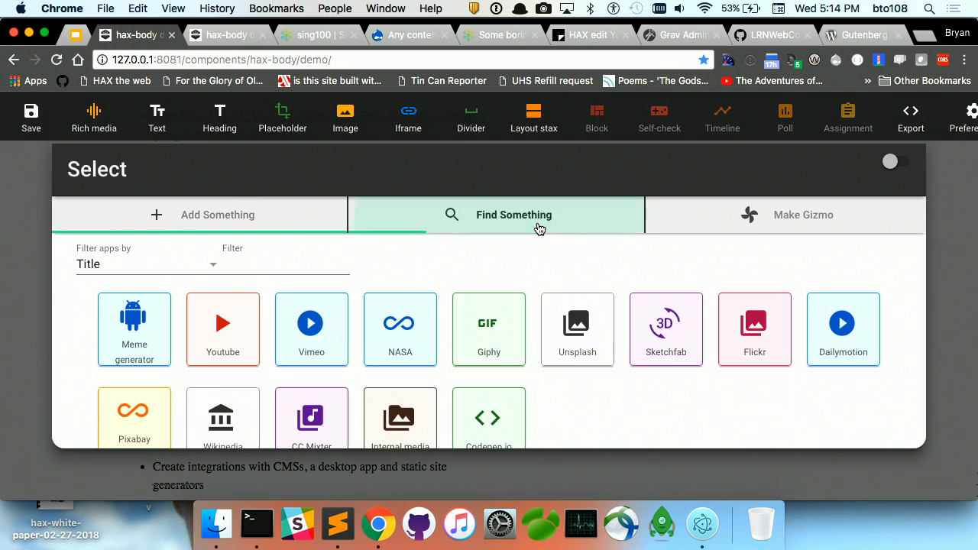
pyautogui.click(234, 334)
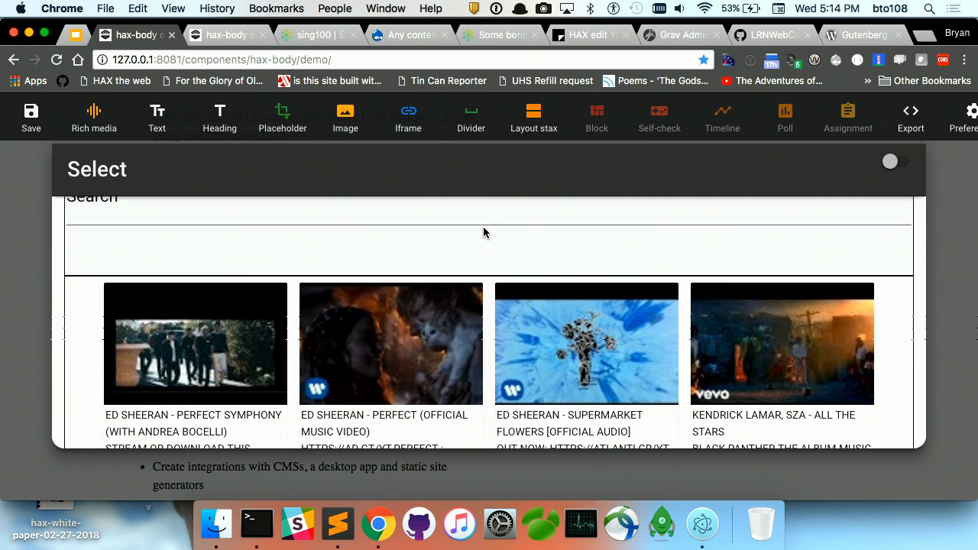
pyautogui.click(551, 342)
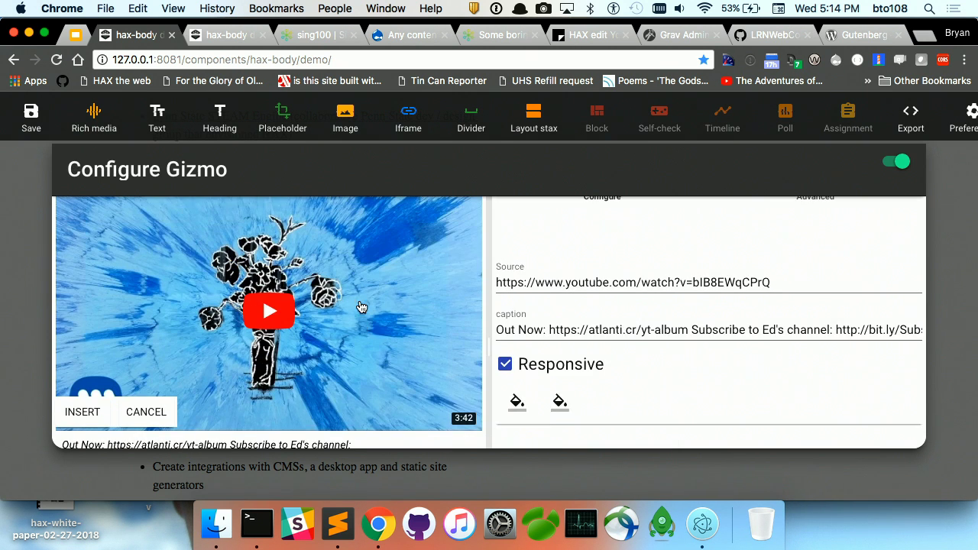
# Try a pale yellow-green secondary color on the YouTube video, settle on blue, and toggle Responsive off and back on.
pyautogui.click(560, 343)
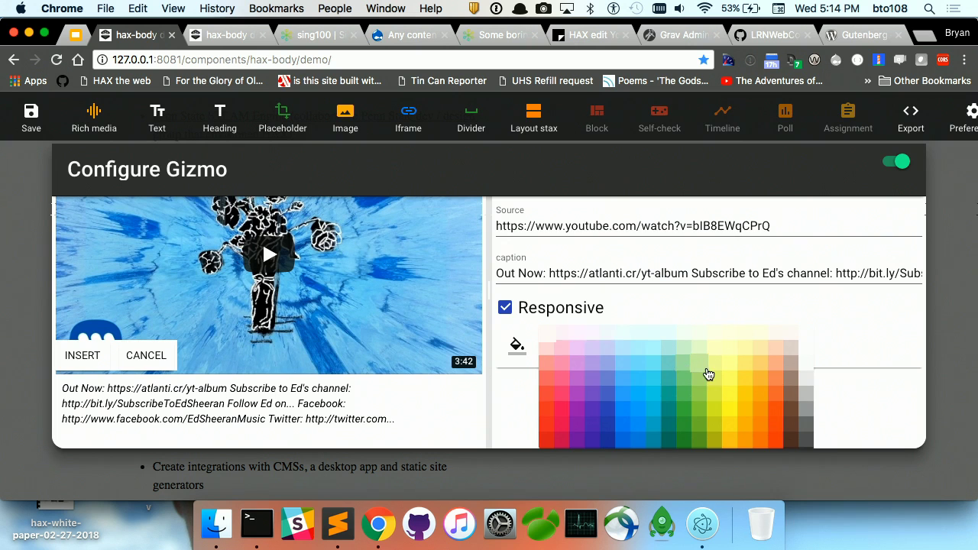
pyautogui.click(707, 373)
pyautogui.click(563, 344)
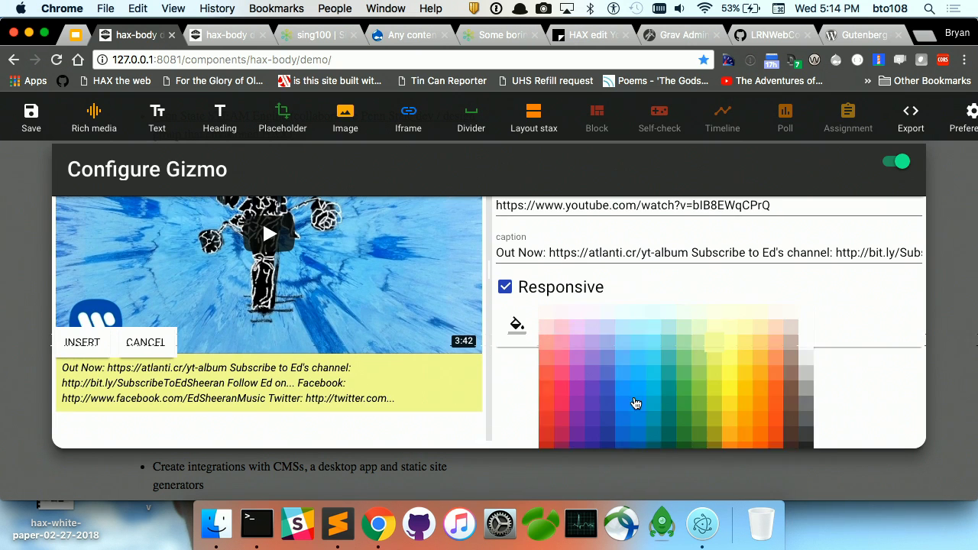
pyautogui.click(617, 442)
pyautogui.click(506, 288)
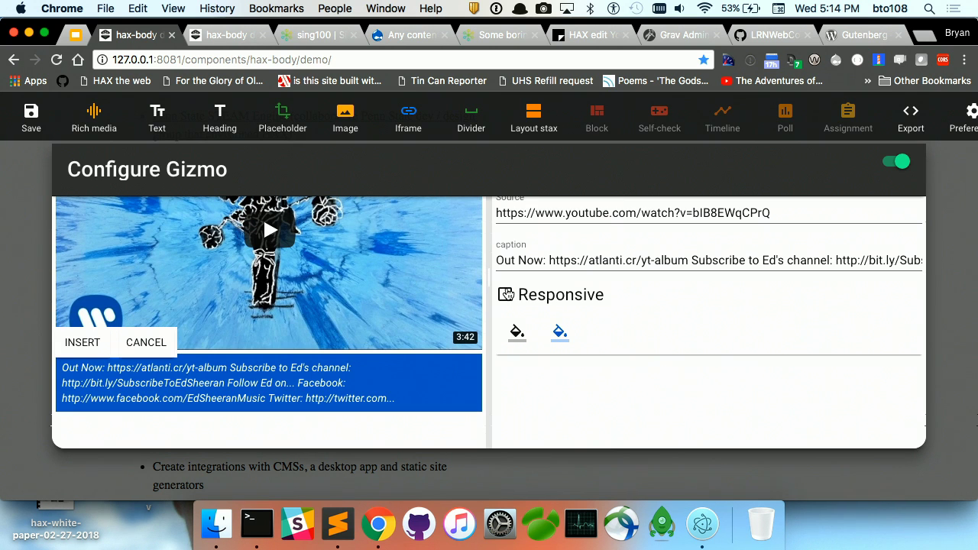
pyautogui.click(506, 294)
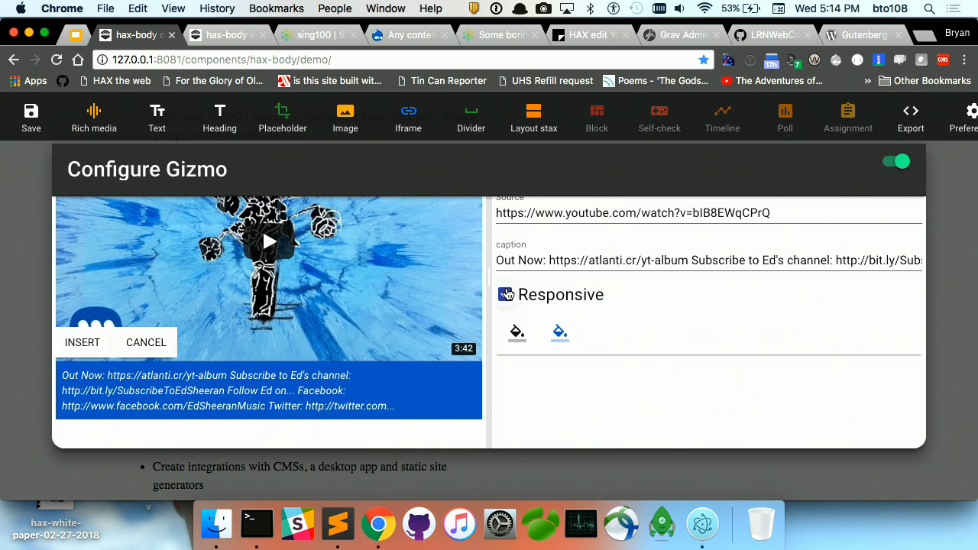
# Insert the configured YouTube video and add a half-width text placeholder below it.
pyautogui.click(81, 342)
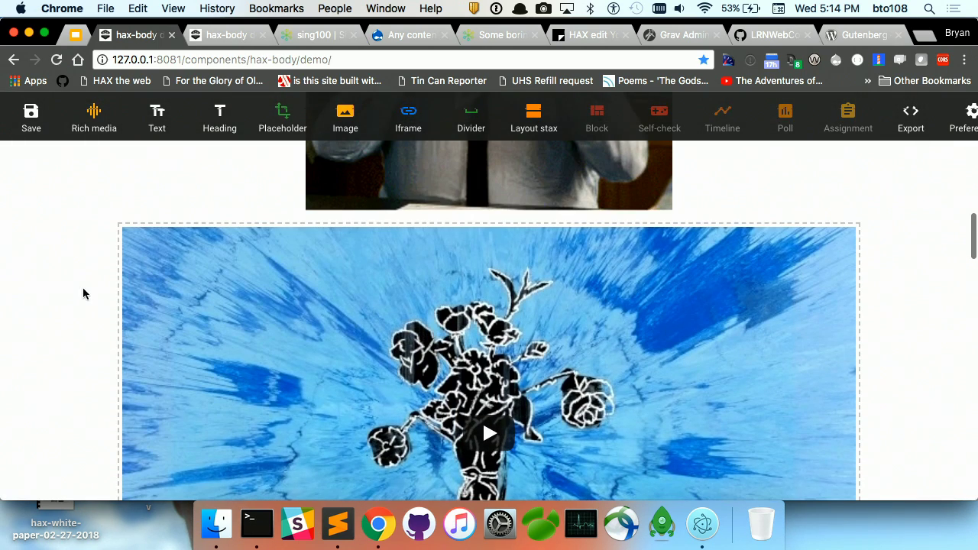
pyautogui.click(285, 121)
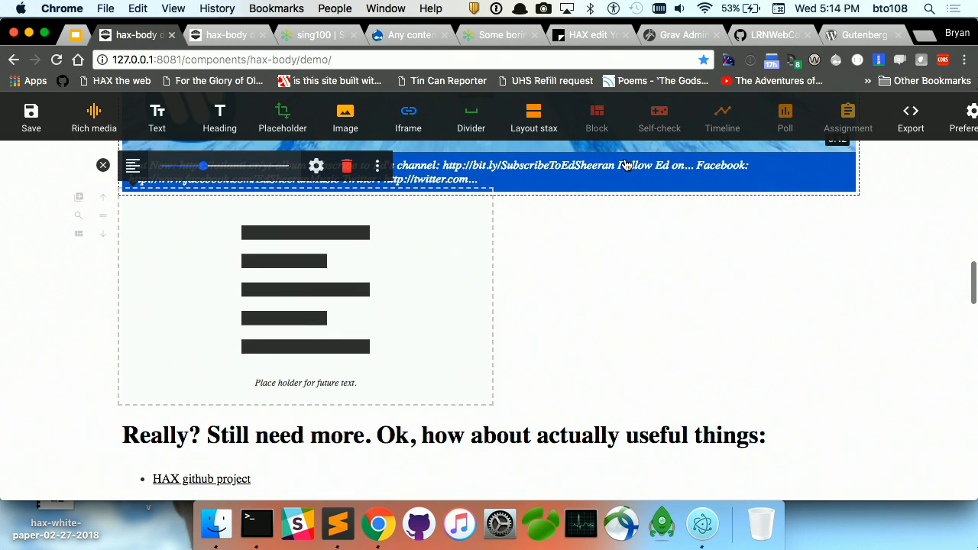
pyautogui.click(107, 133)
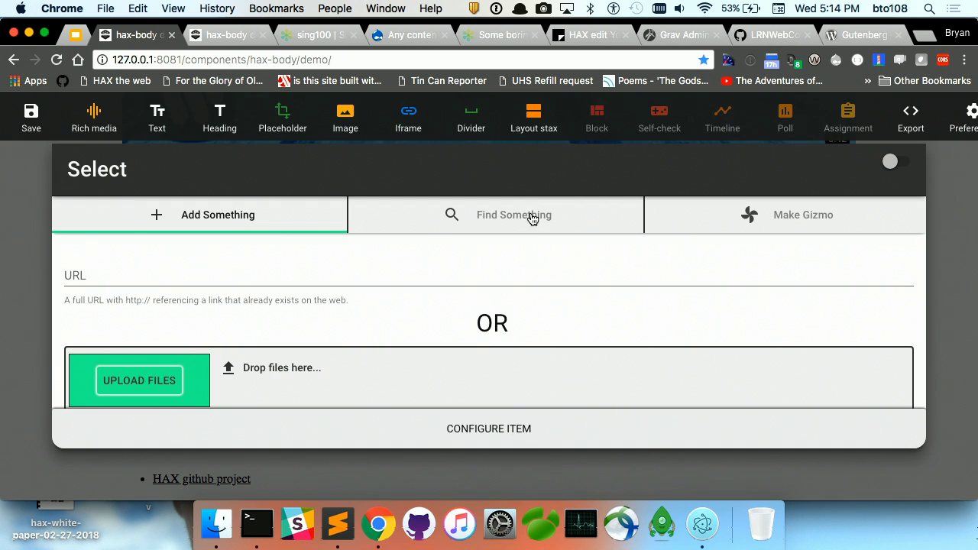
pyautogui.click(781, 217)
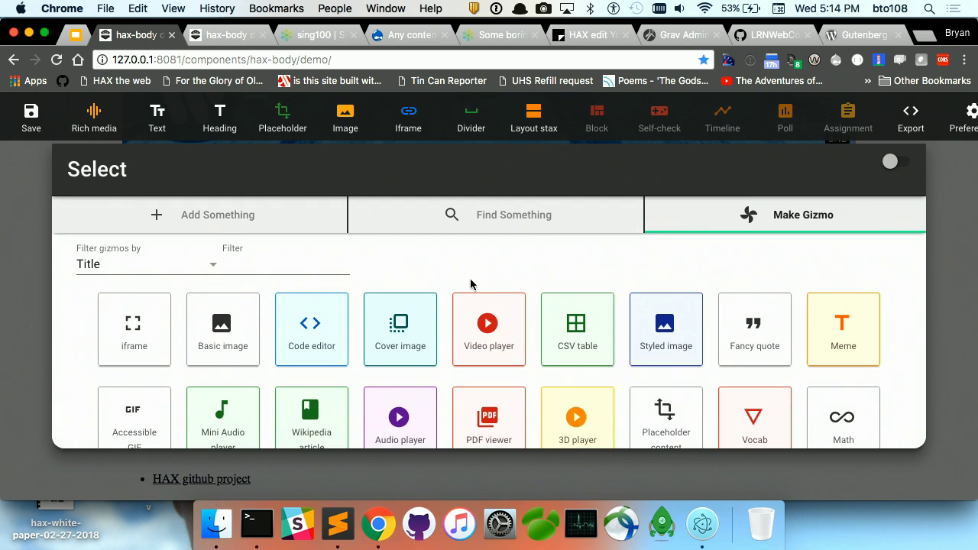
pyautogui.scroll(-2, 448, 279)
pyautogui.scroll(-1, 449, 283)
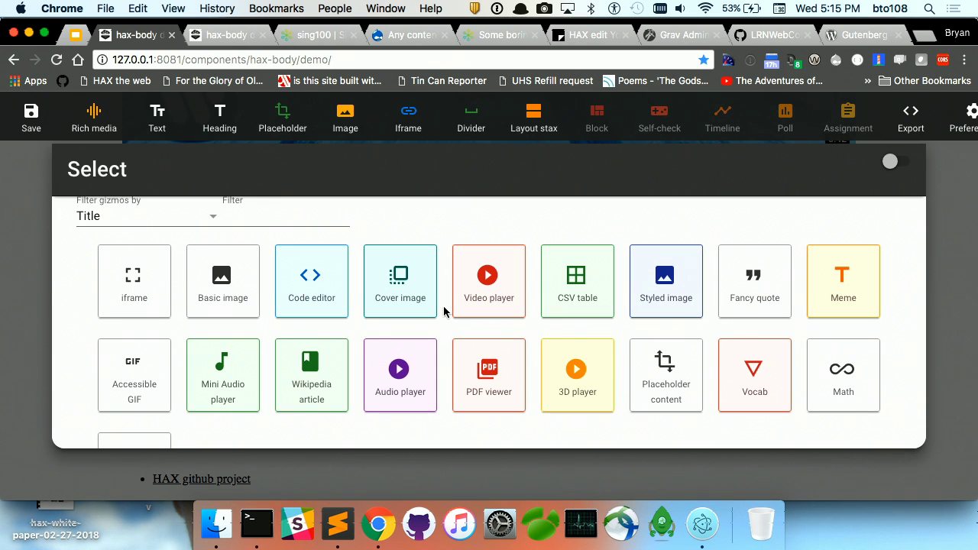
pyautogui.click(575, 282)
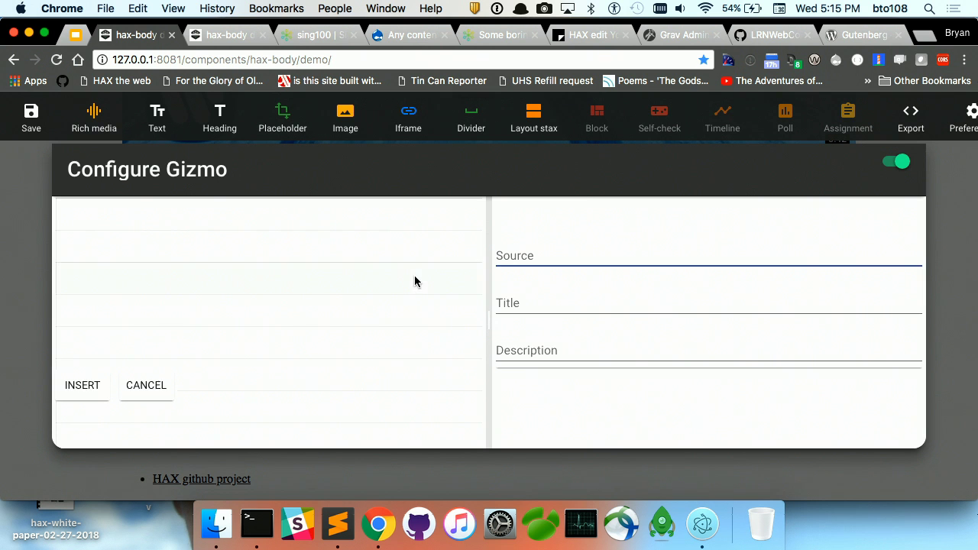
pyautogui.press('super+alt+c')
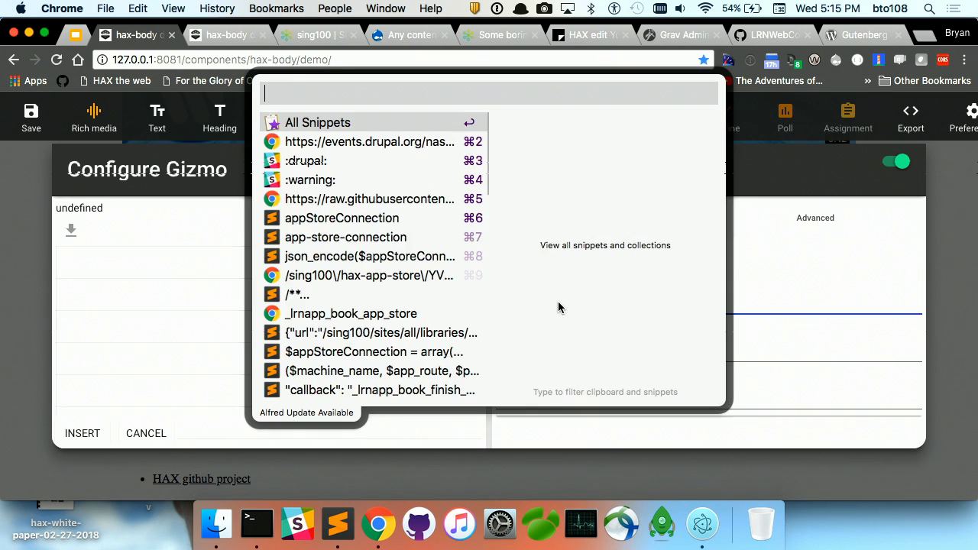
pyautogui.write('.csv')
pyautogui.press('Down')
pyautogui.press('Return')
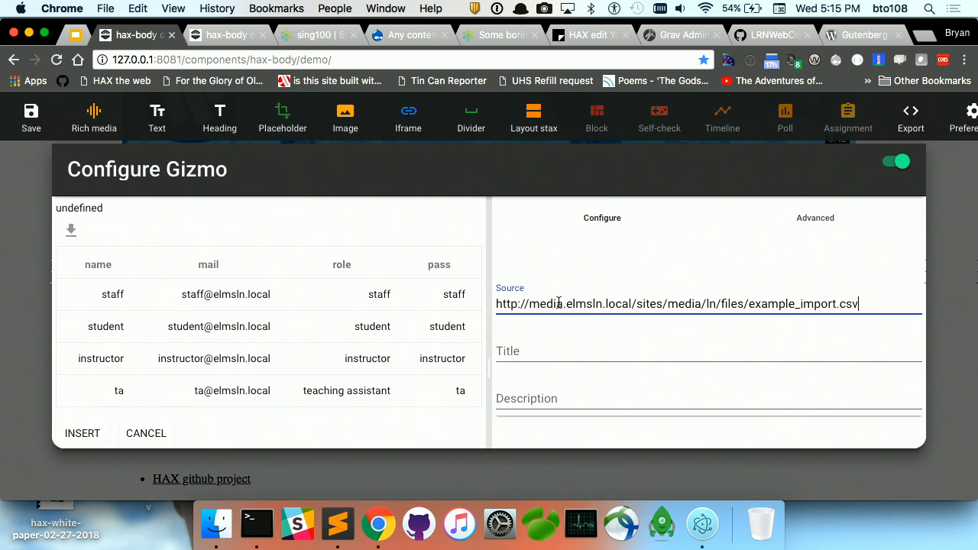
# Title the CSV table "So this just workks" and insert it at about half width.
pyautogui.click(630, 355)
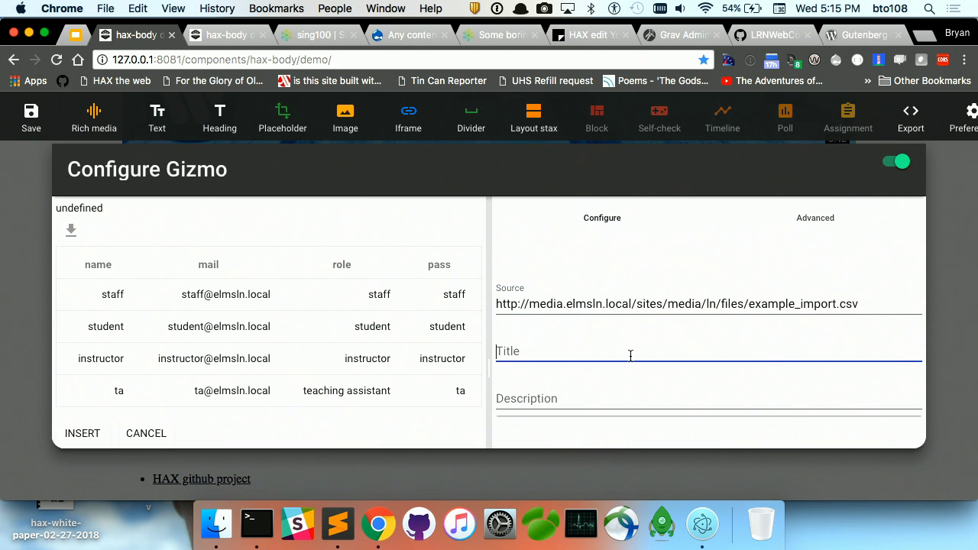
pyautogui.write('So this just wo')
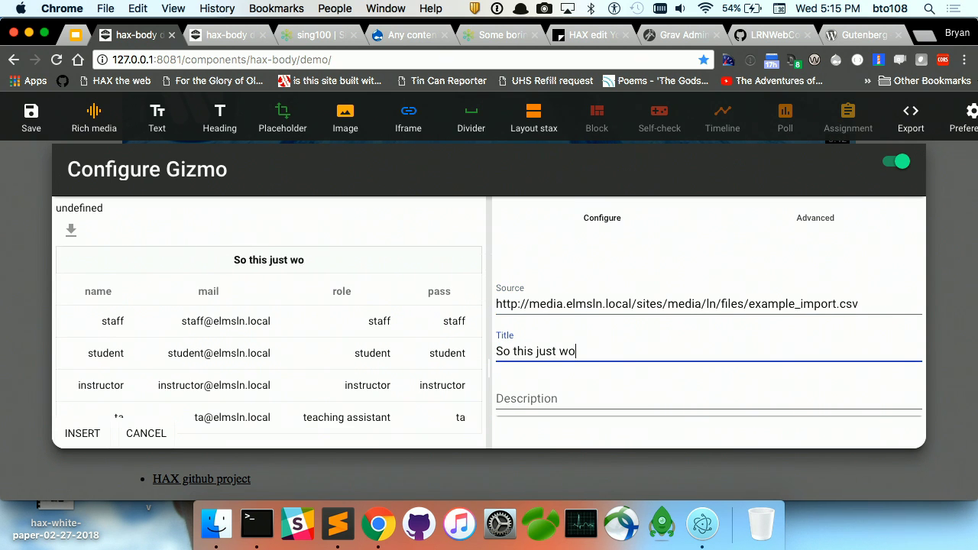
pyautogui.write('rkks')
pyautogui.click(98, 435)
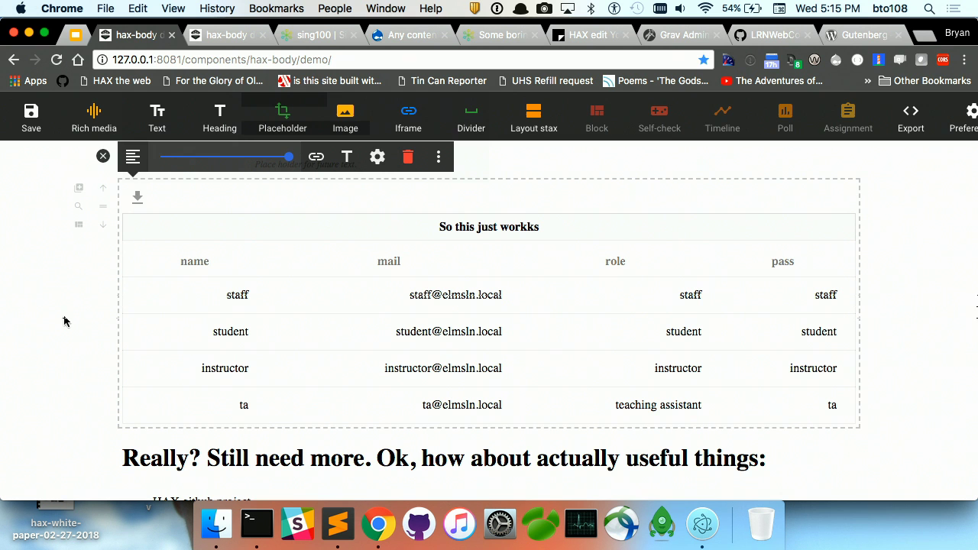
pyautogui.moveTo(284, 156); pyautogui.dragTo(207, 157)
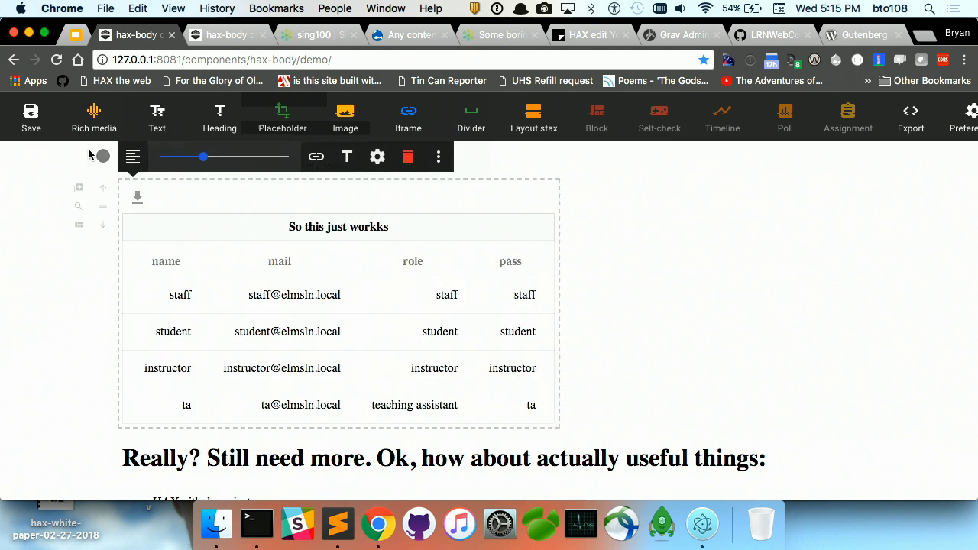
# Insert a Wikipedia article gizmo with the search term "Drupal" after the CSV table.
pyautogui.click(90, 124)
pyautogui.click(812, 212)
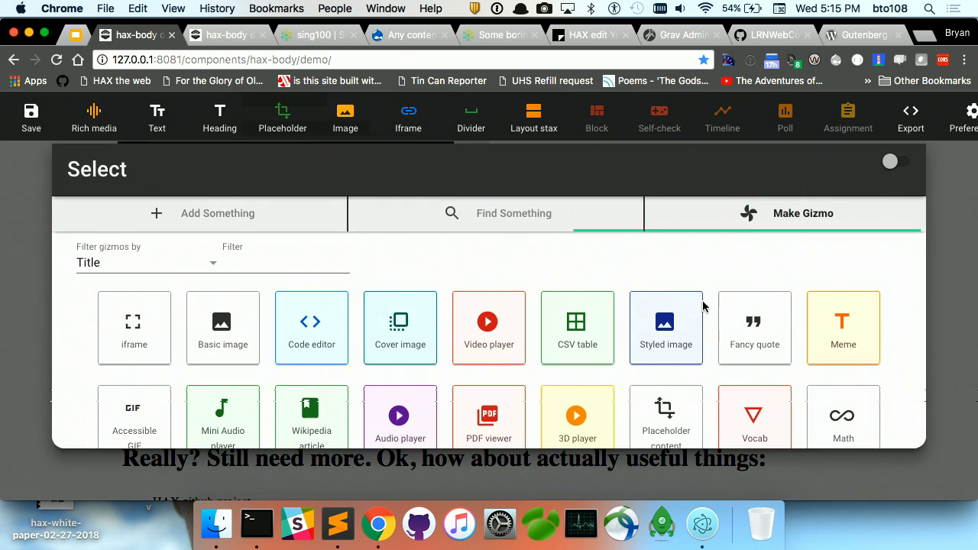
pyautogui.scroll(-2, 755, 372)
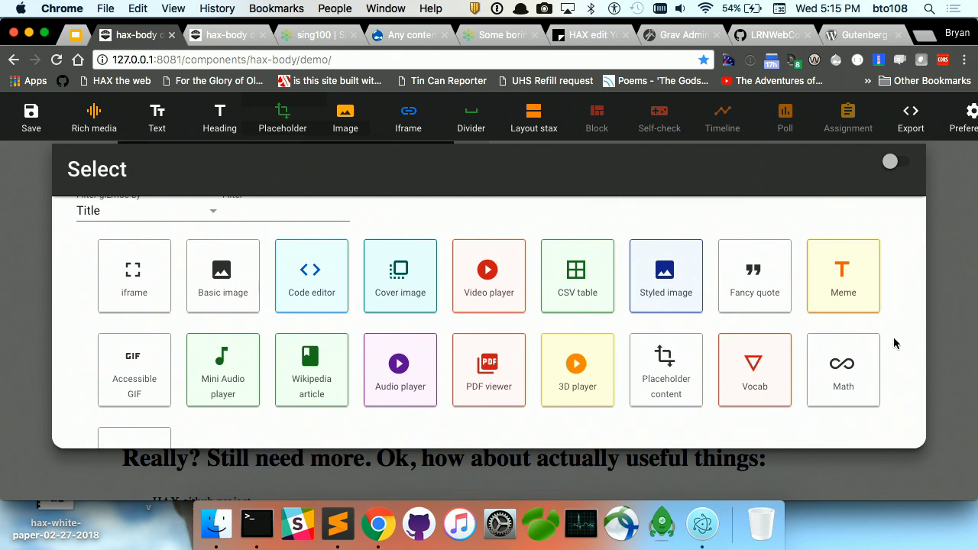
pyautogui.scroll(-1, 896, 344)
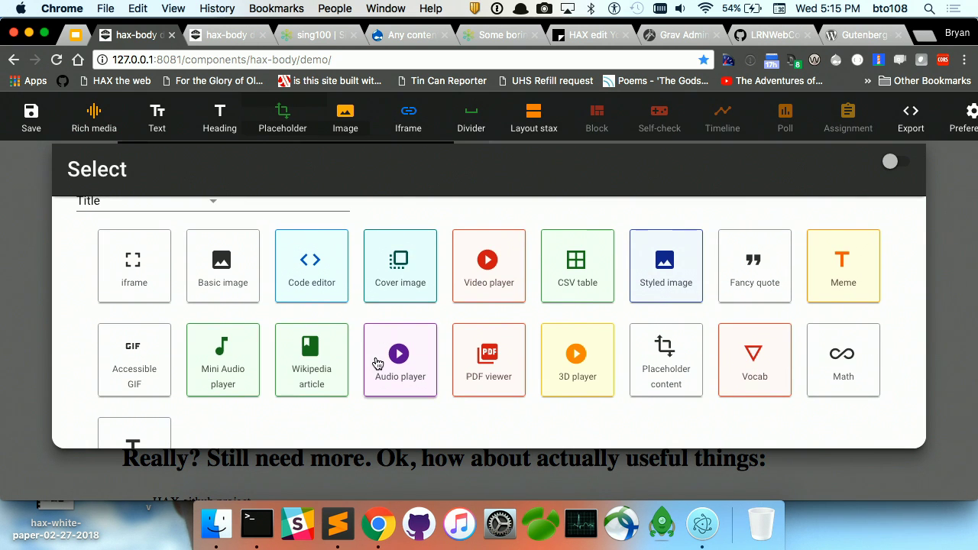
pyautogui.click(294, 356)
pyautogui.click(620, 242)
pyautogui.hotkey('ctrl', 'a')
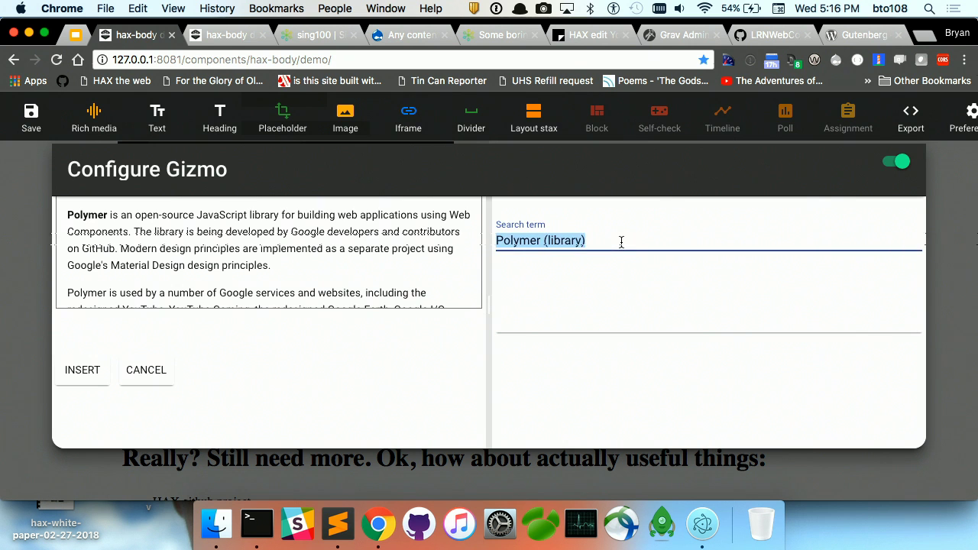
pyautogui.write('Drupal')
pyautogui.click(73, 364)
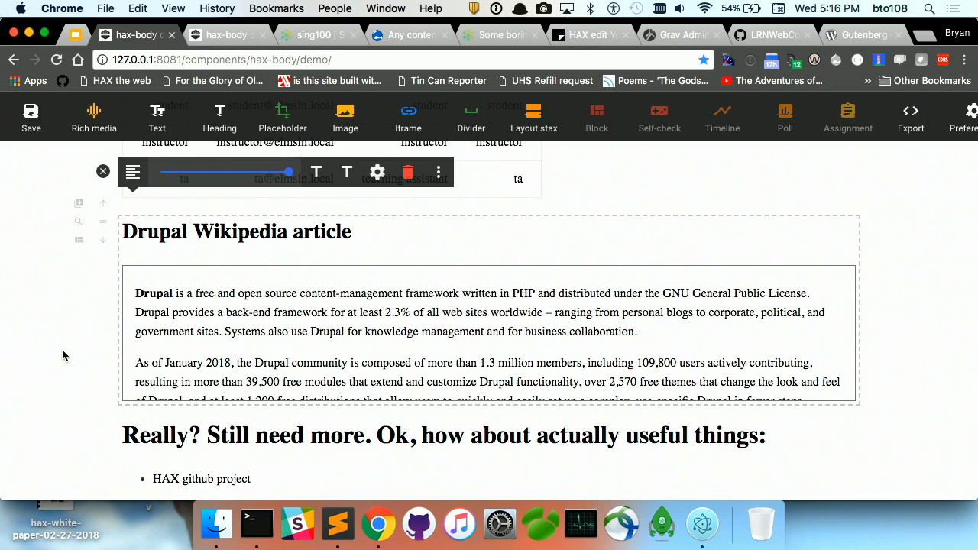
# Reduce the Drupal Wikipedia article to half width and move it down one position.
pyautogui.moveTo(288, 173); pyautogui.dragTo(203, 174)
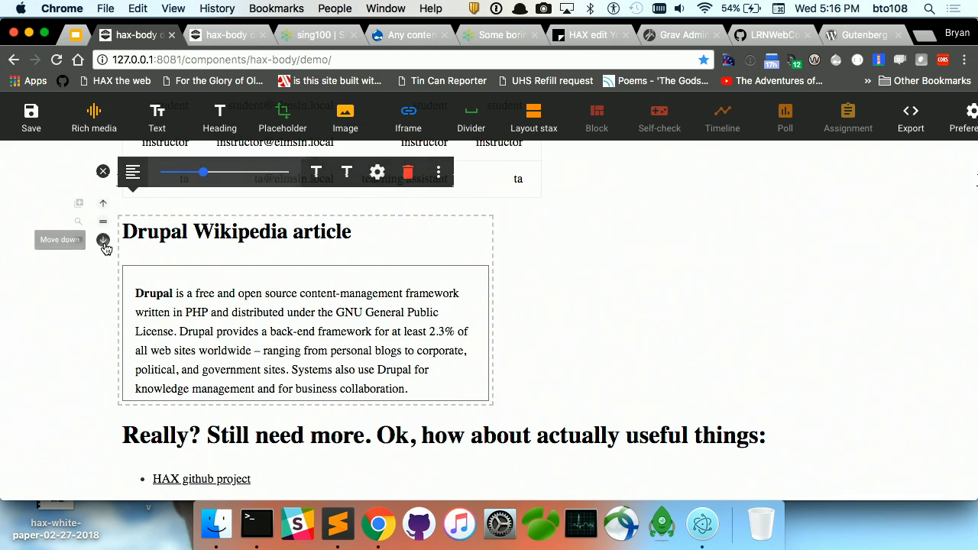
pyautogui.click(103, 241)
# Search NASA media for "rockets" and choose the third "Robots to Rocket City" image for display as a meme.
pyautogui.click(79, 226)
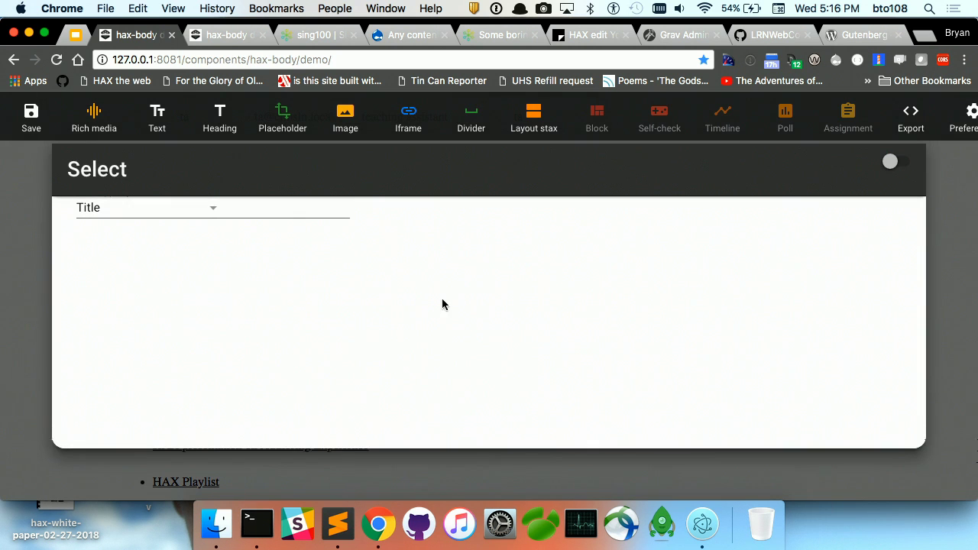
pyautogui.click(400, 286)
pyautogui.scroll(-2, 513, 302)
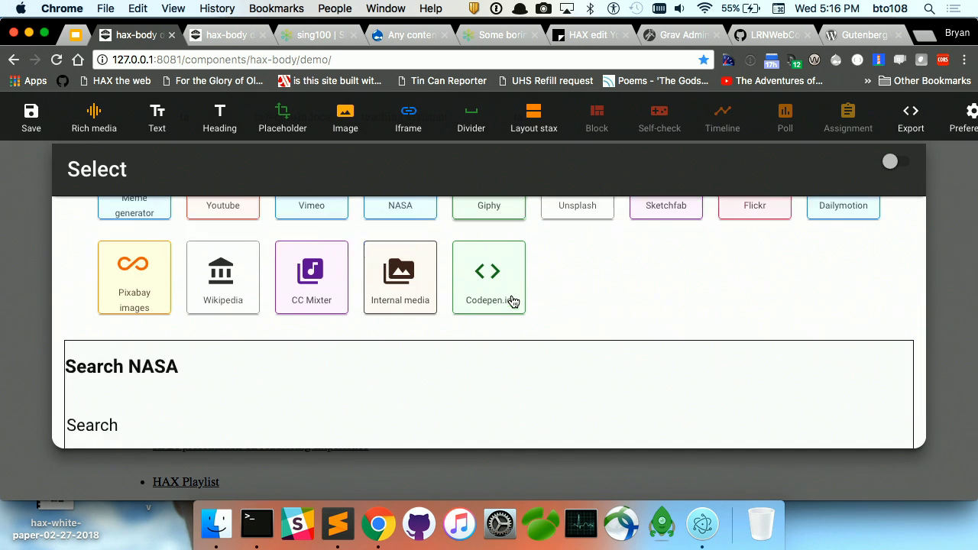
pyautogui.scroll(-2, 459, 321)
pyautogui.click(411, 349)
pyautogui.write('rocket')
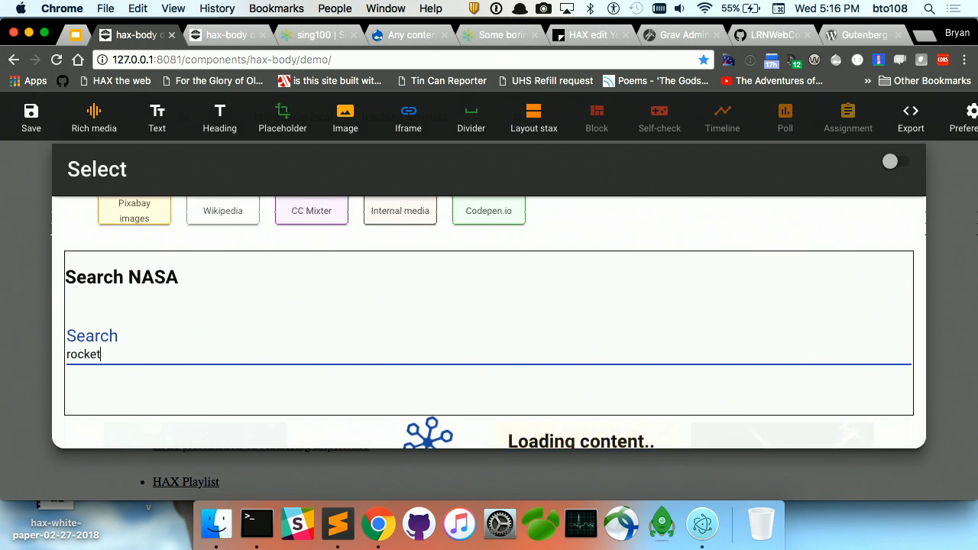
pyautogui.write('s')
pyautogui.scroll(-3, 500, 308)
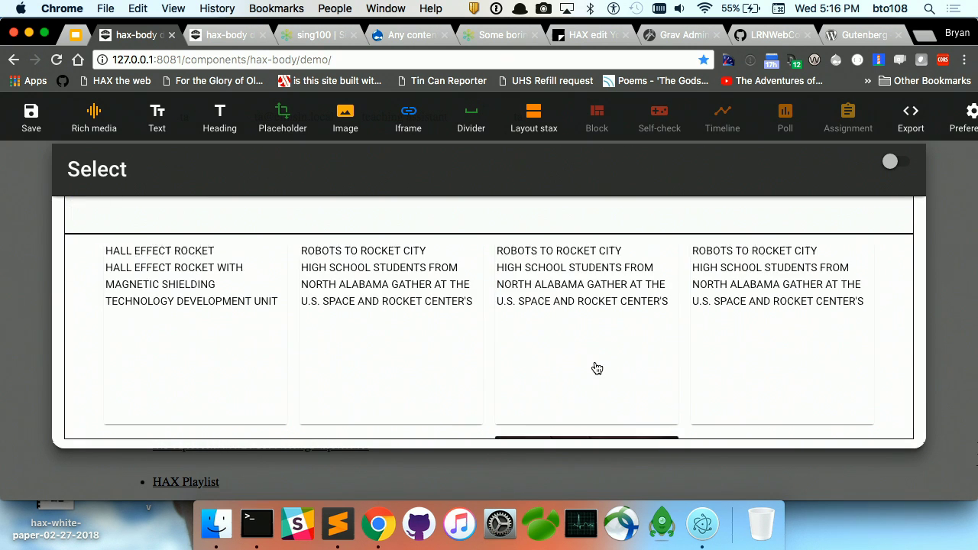
pyautogui.click(560, 305)
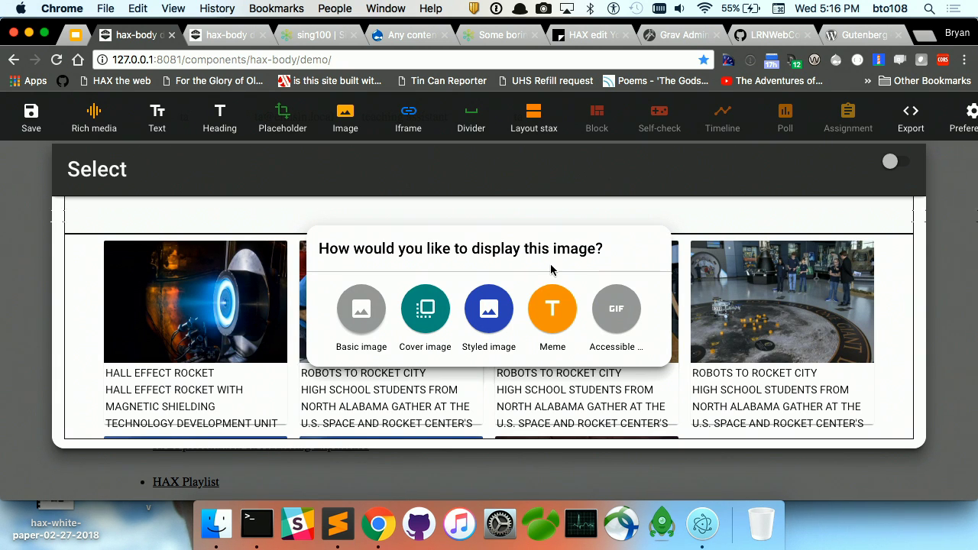
pyautogui.click(553, 309)
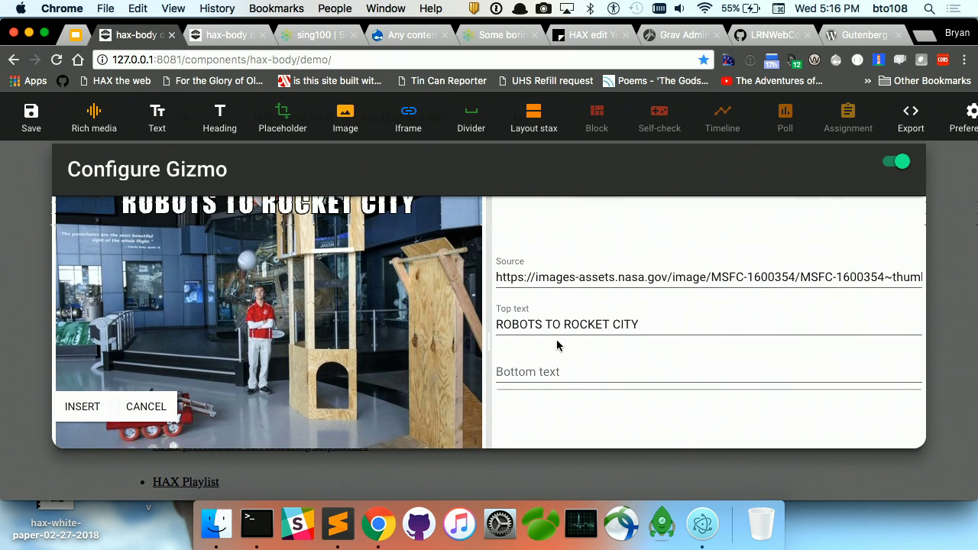
# Give the rocket city meme the bottom text "boyeah" and insert it at half width.
pyautogui.tripleClick(601, 326)
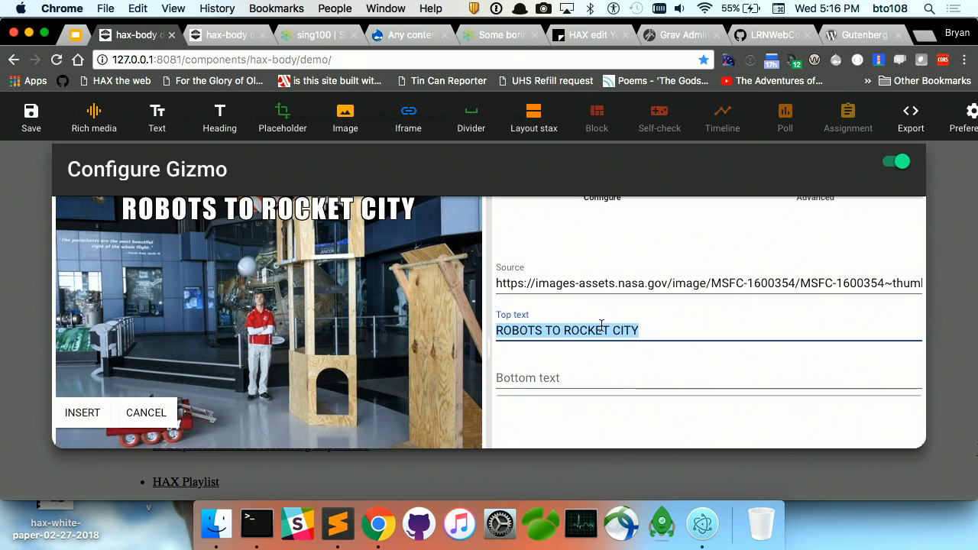
pyautogui.click(656, 373)
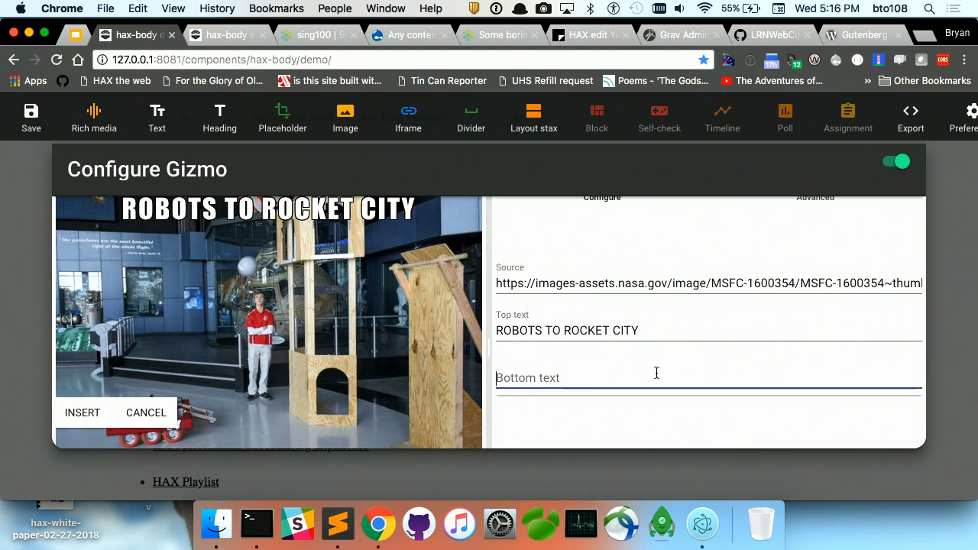
pyautogui.write('boyeah')
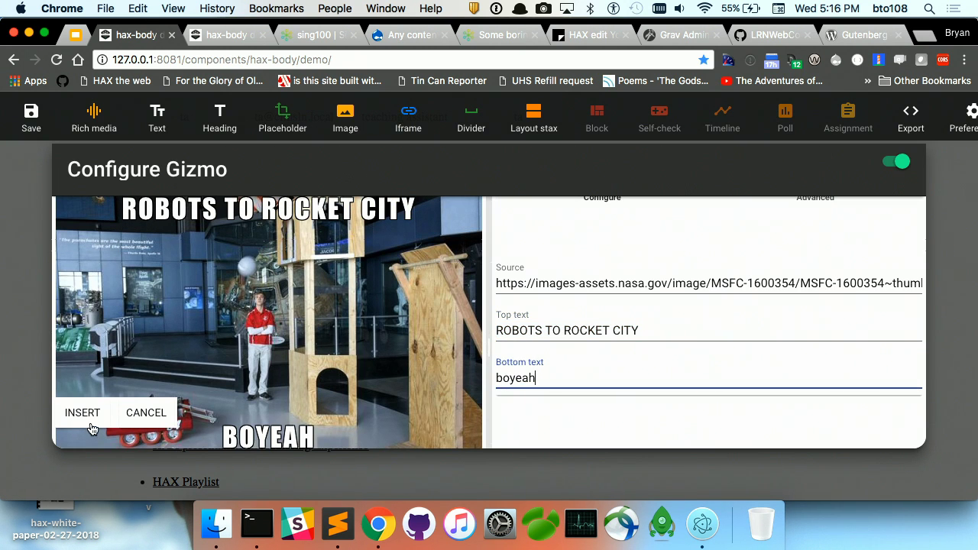
pyautogui.click(83, 413)
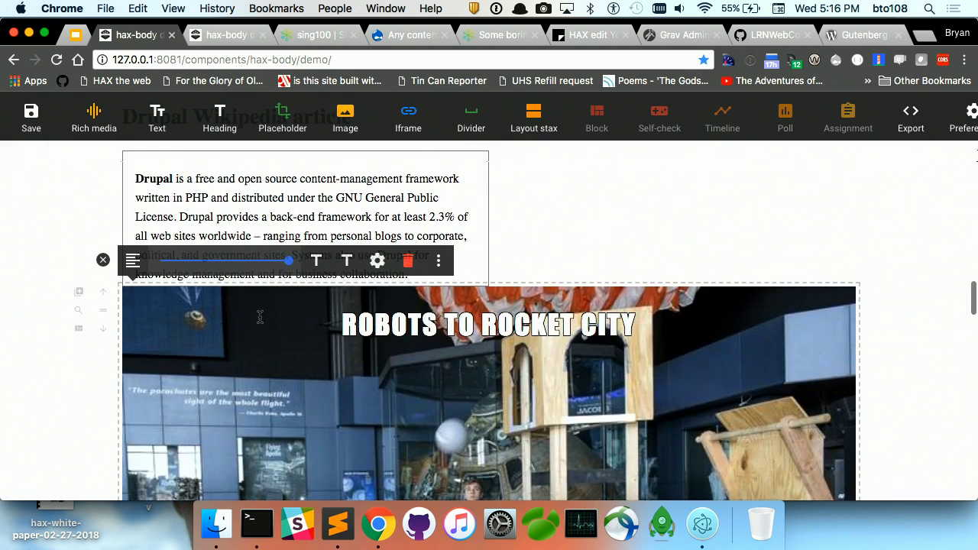
pyautogui.moveTo(213, 261); pyautogui.dragTo(203, 260)
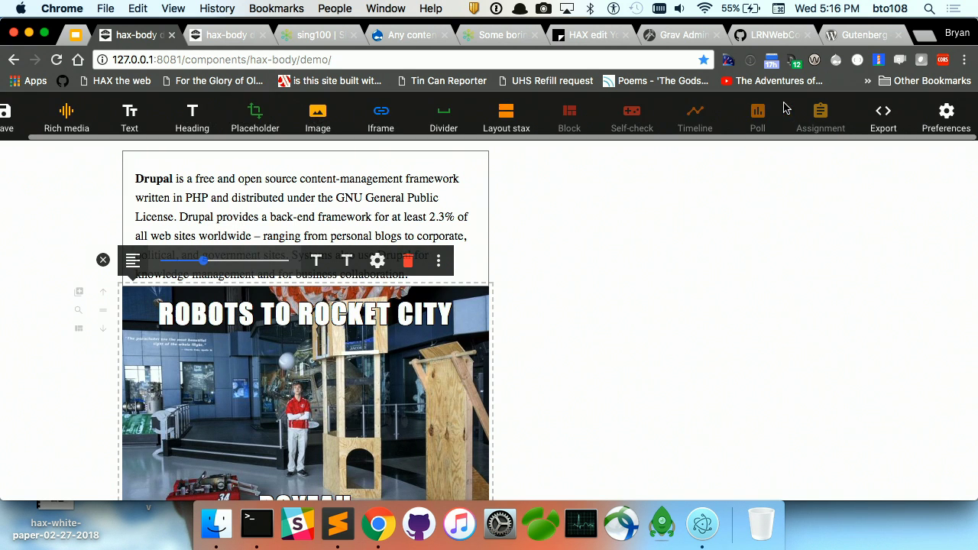
# Insert the "Example text and meme" layout stax and reduce its meme to half width.
pyautogui.hscroll(2, 532, 126)
pyautogui.click(533, 127)
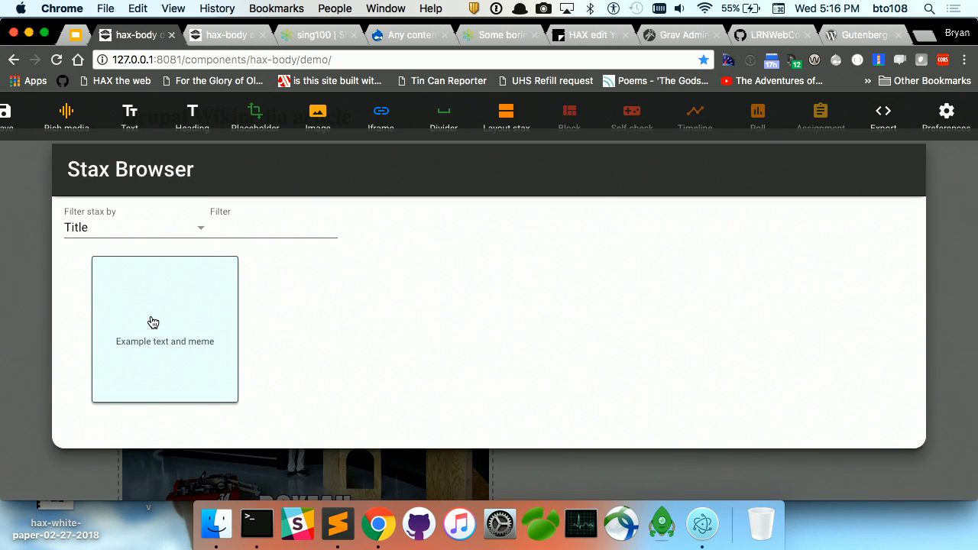
pyautogui.click(152, 322)
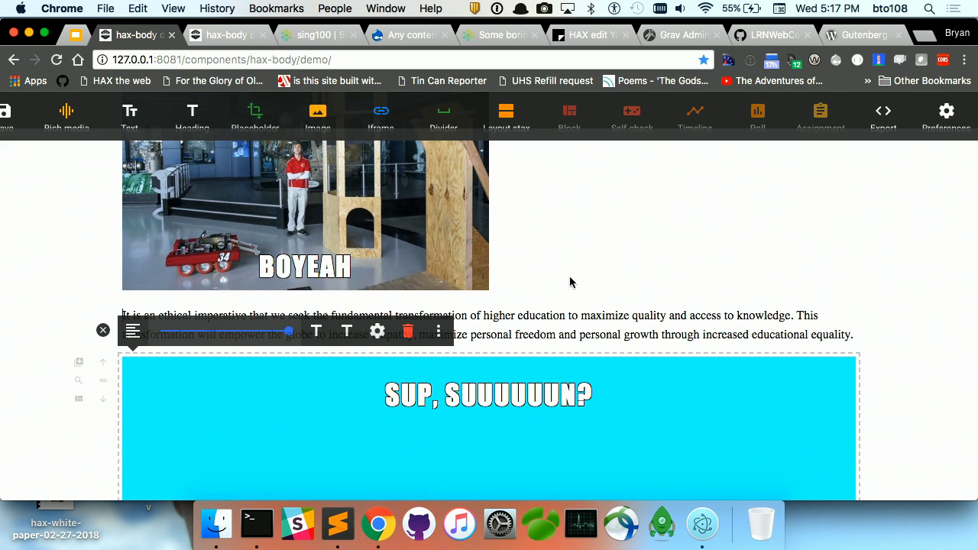
pyautogui.moveTo(288, 331); pyautogui.dragTo(214, 337)
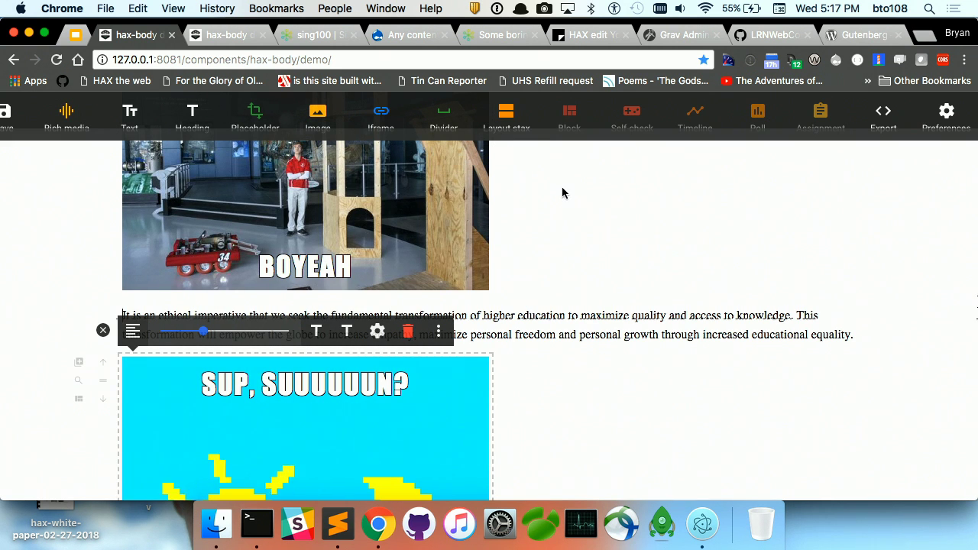
# Open the page export and examine the generated HTML for the headings, GIF player and video player.
pyautogui.click(883, 112)
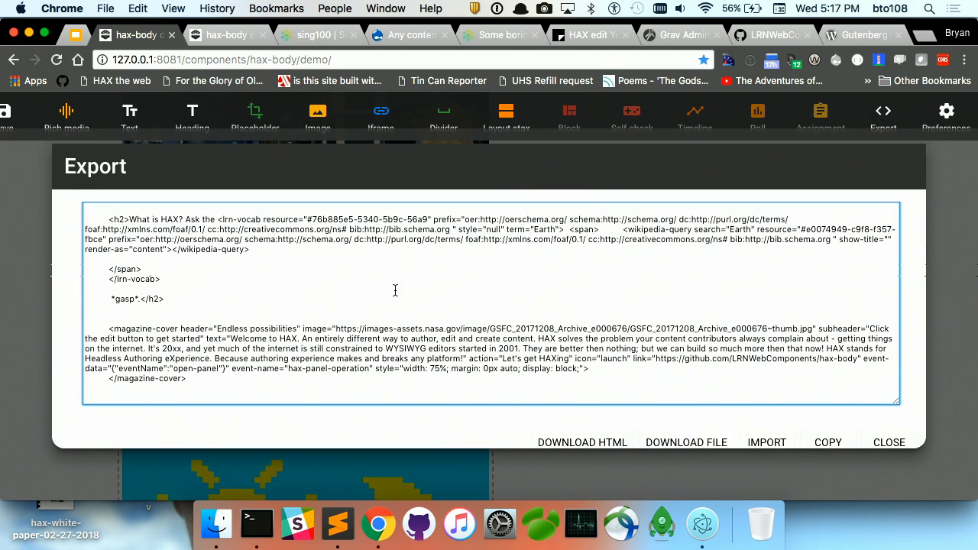
pyautogui.scroll(-5, 395, 289)
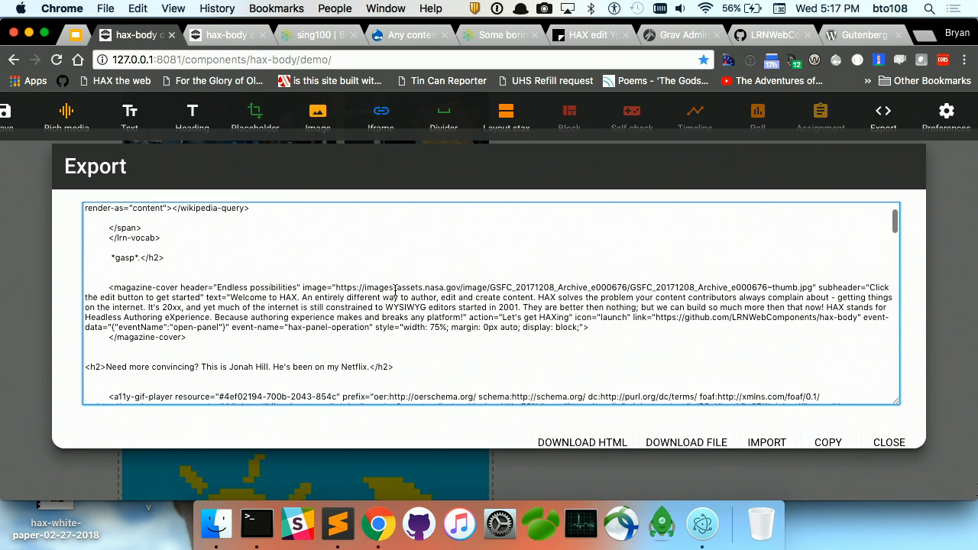
pyautogui.scroll(-3, 395, 290)
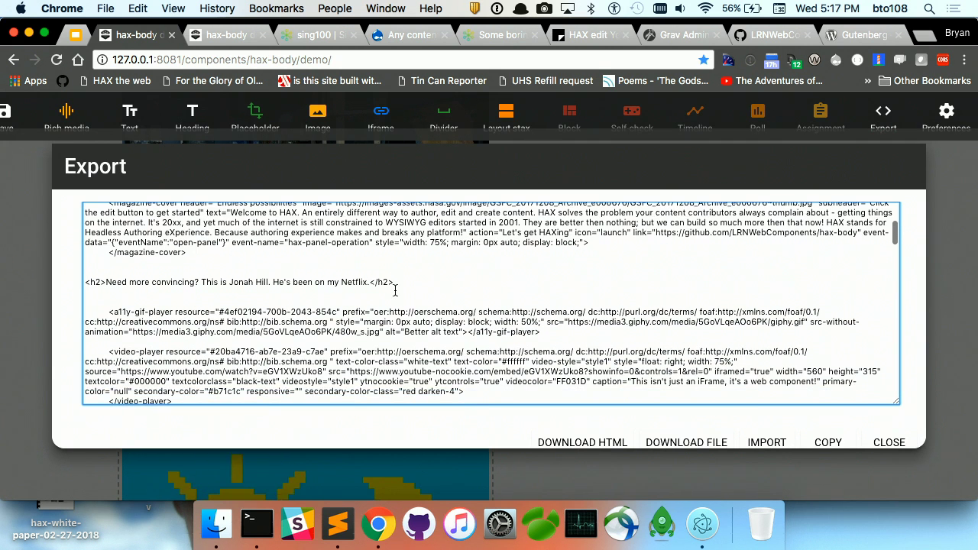
# Download the exported page as a complete HTML file and open the downloaded my-new-webpage (3).html.
pyautogui.scroll(-15, 395, 290)
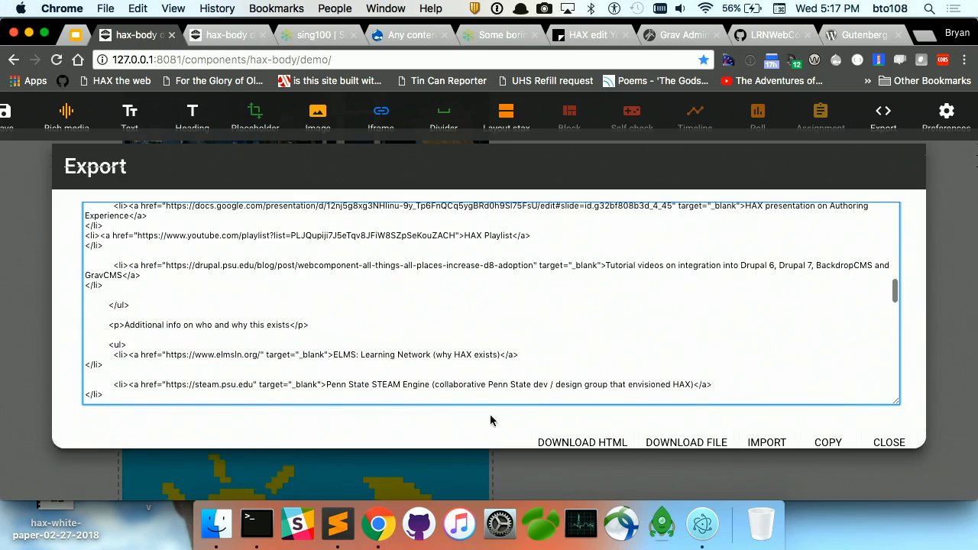
pyautogui.click(656, 443)
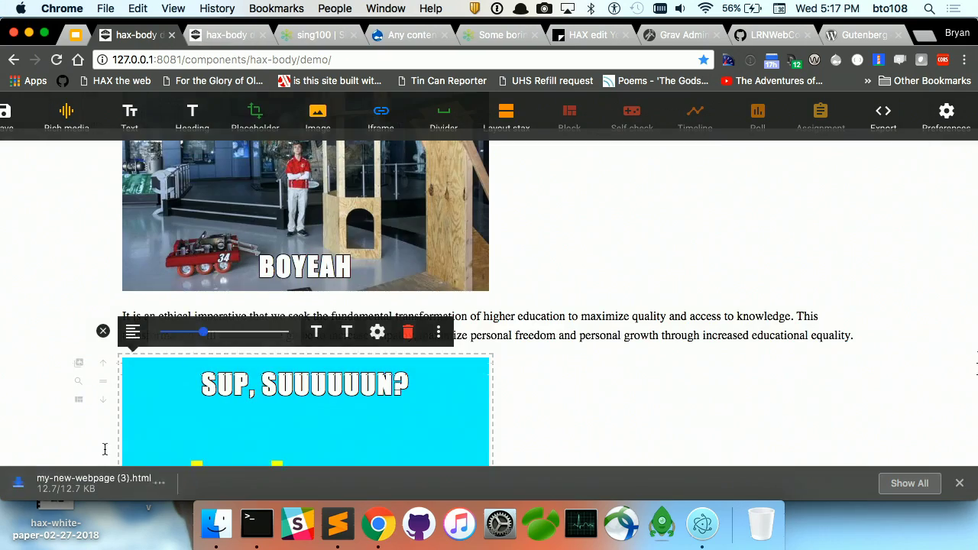
pyautogui.click(84, 483)
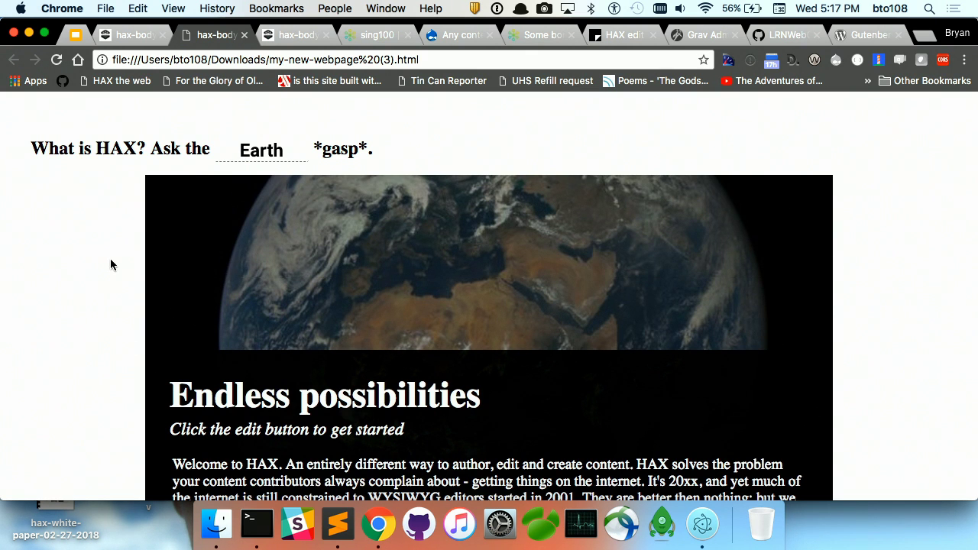
# Check the Earth Wikipedia article popup in the downloaded page and close the page.
pyautogui.click(256, 156)
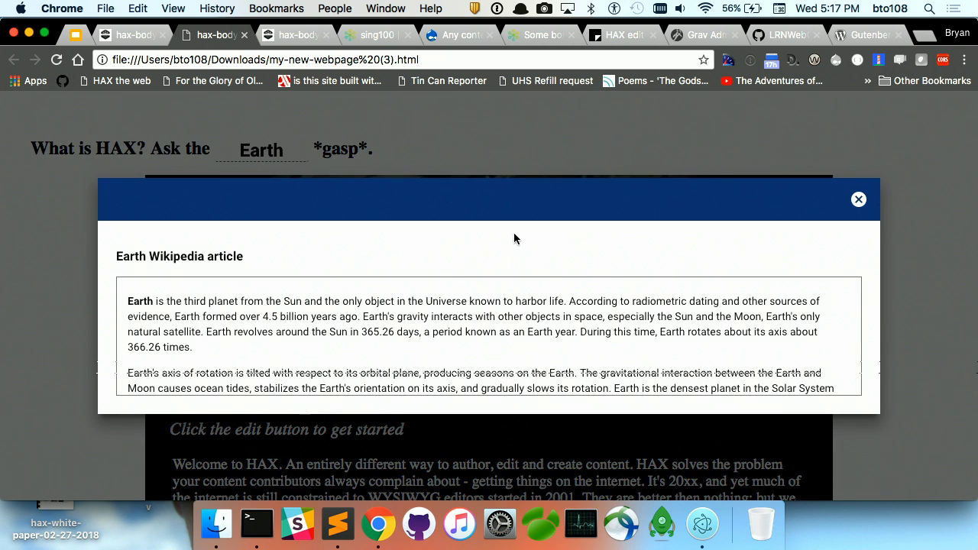
pyautogui.press('Escape')
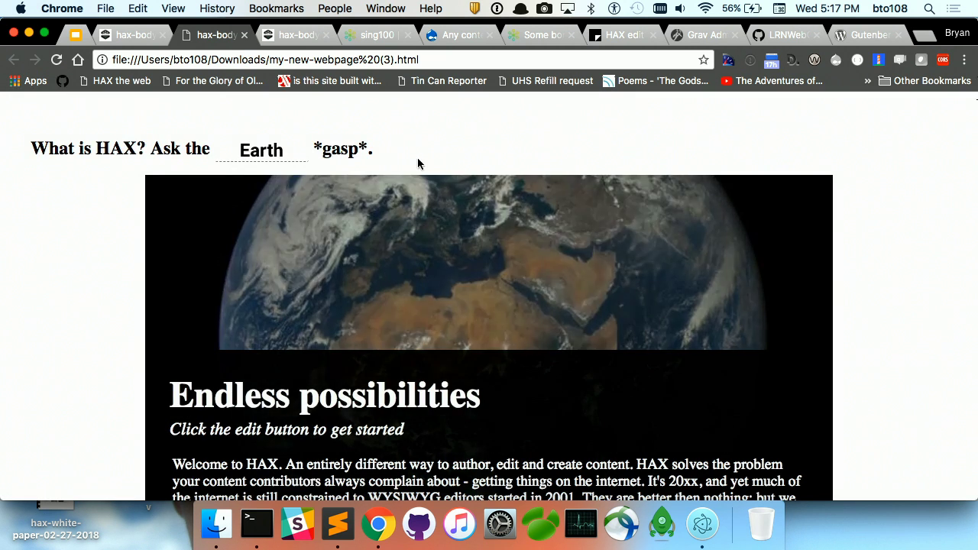
pyautogui.press('super+w')
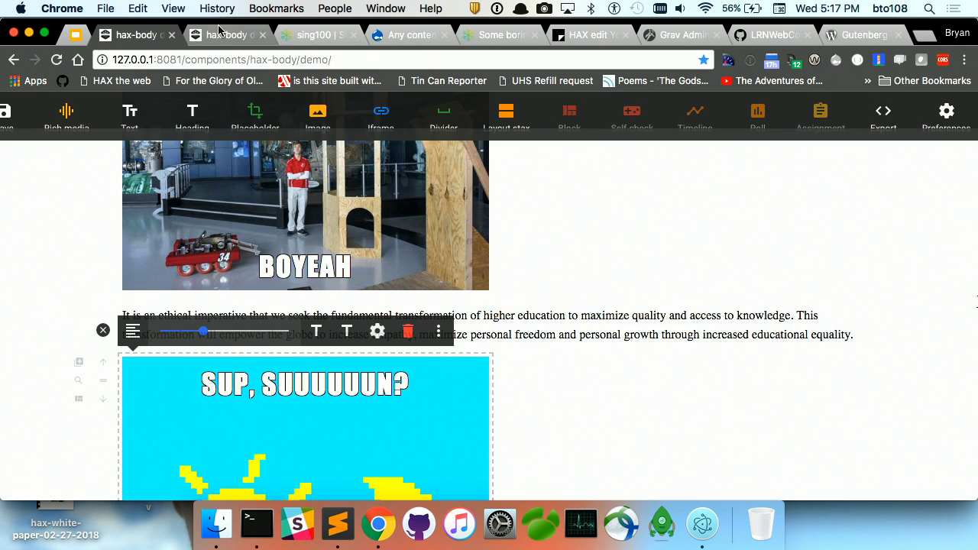
# Switch to the sing100 course page and open its content for HAX editing.
pyautogui.click(229, 35)
pyautogui.click(317, 35)
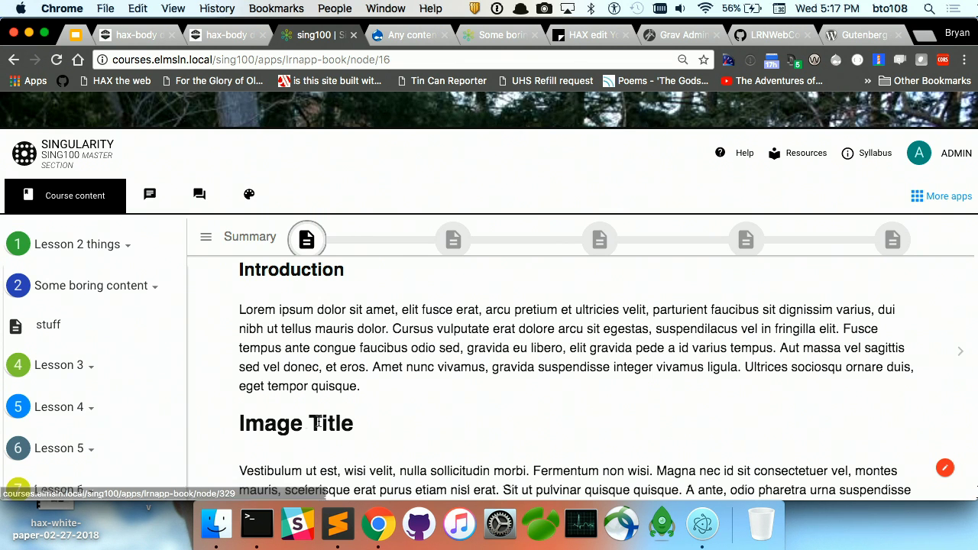
pyautogui.scroll(-2, 537, 367)
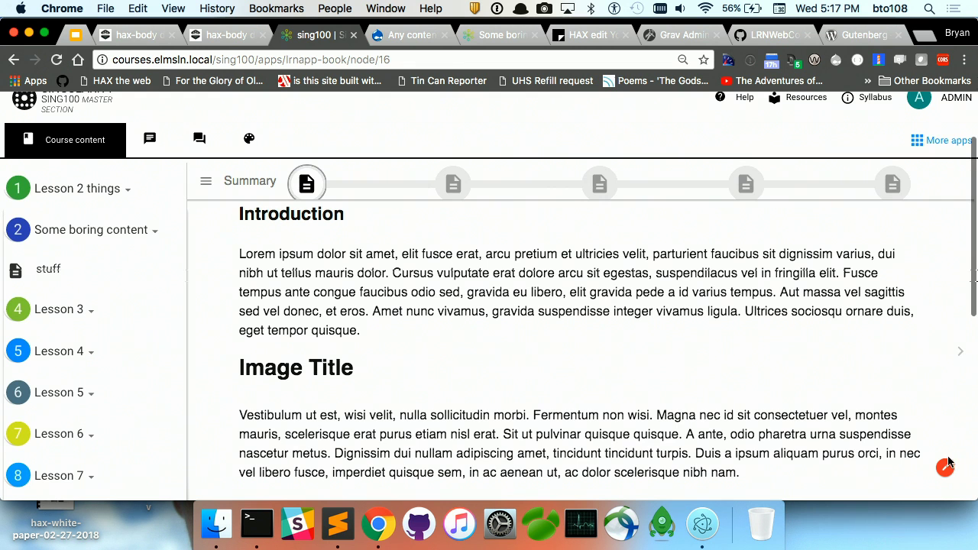
pyautogui.click(945, 467)
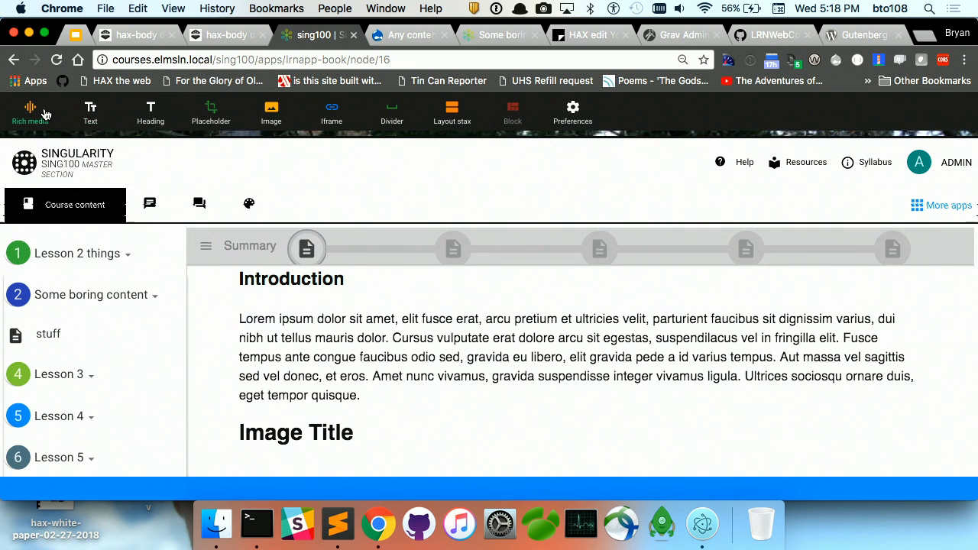
# Insert a new text paragraph at the end of the course page and delete it.
pyautogui.click(90, 113)
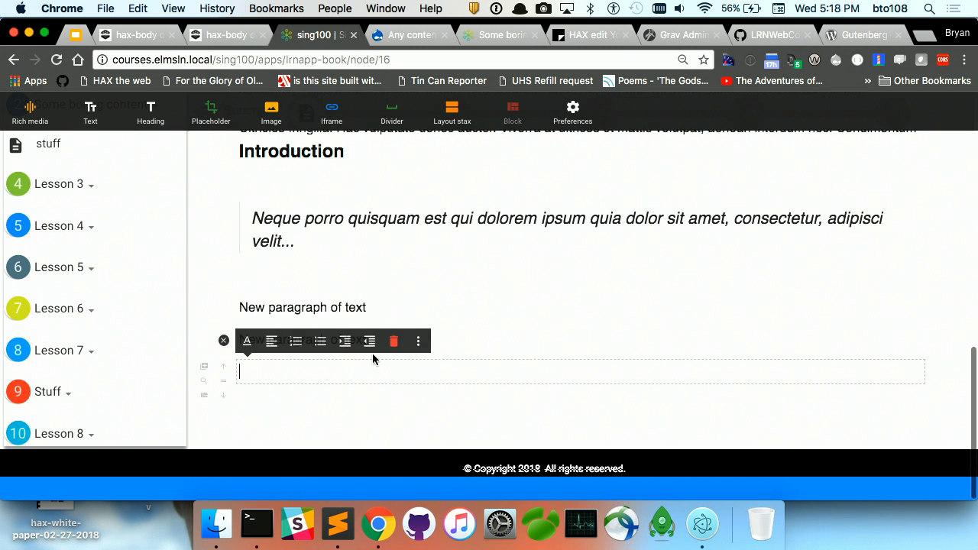
pyautogui.click(393, 341)
pyautogui.click(461, 308)
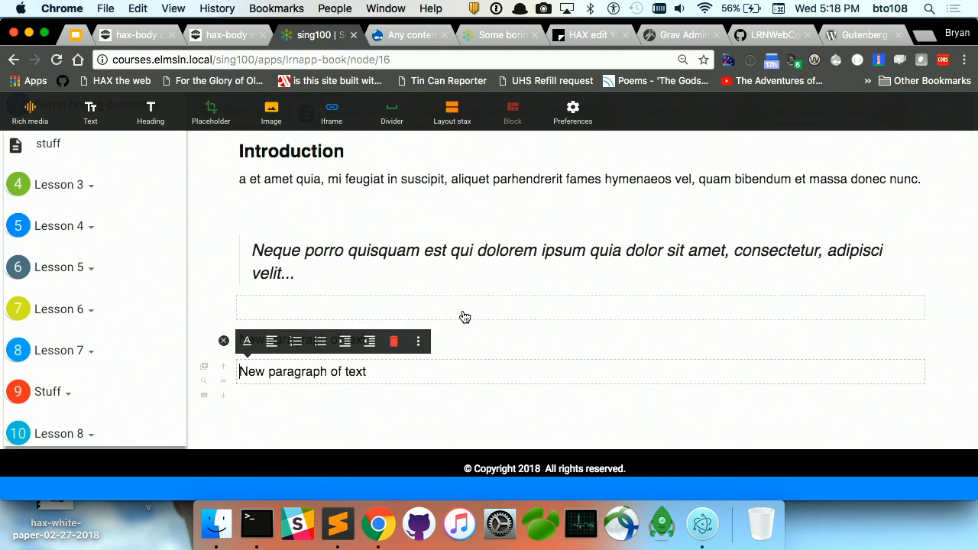
# Delete the italic "Neque porro quisquam" quote block and insert a heading in its place.
pyautogui.click(454, 252)
pyautogui.click(393, 222)
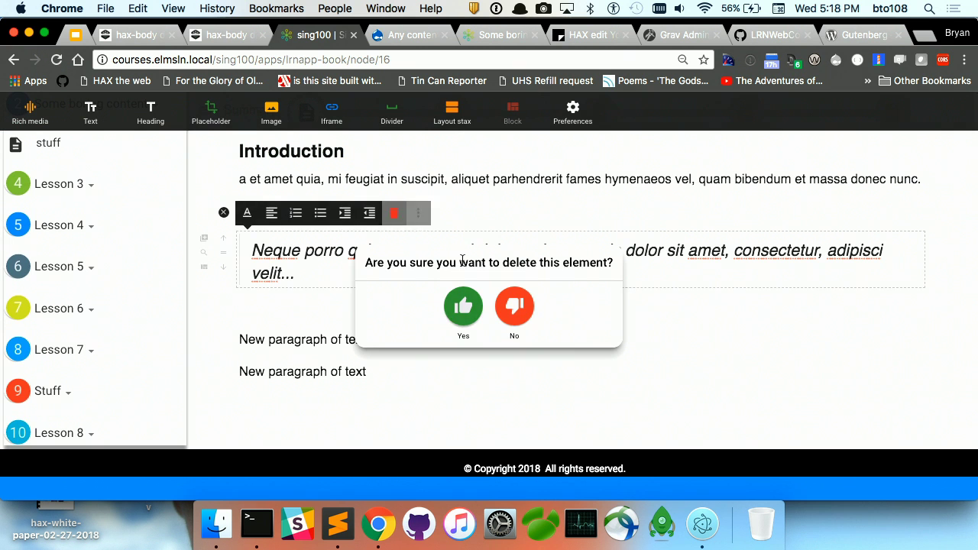
pyautogui.click(463, 307)
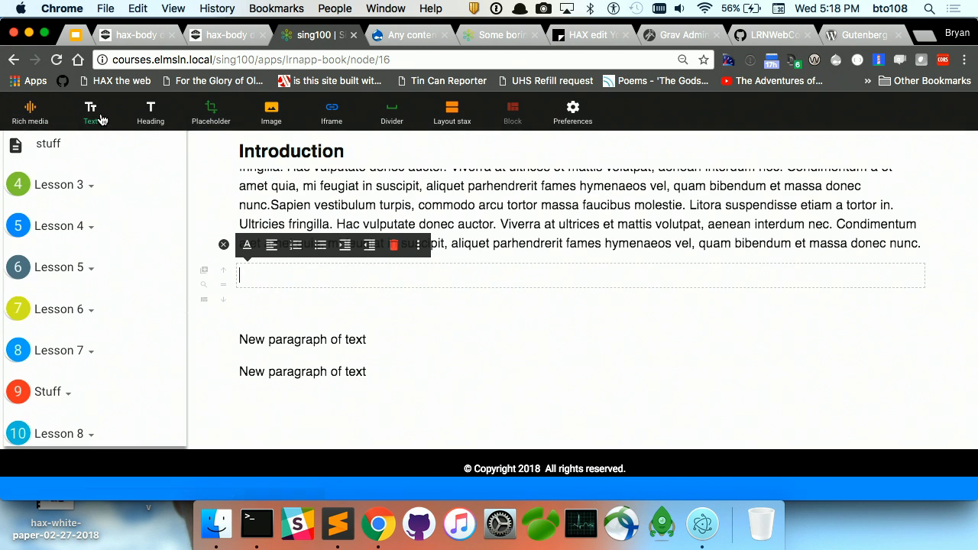
pyautogui.click(151, 111)
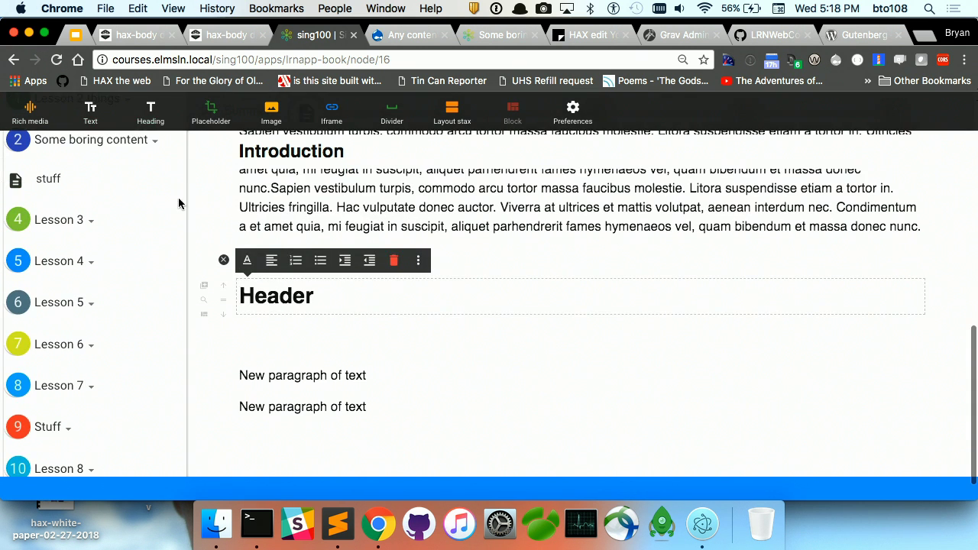
# Insert a placeholder below the heading, upload the desktop image DZZZ6lMXkAcjtgH.jpg to it and present it as a cover image.
pyautogui.click(211, 113)
pyautogui.press('F11')
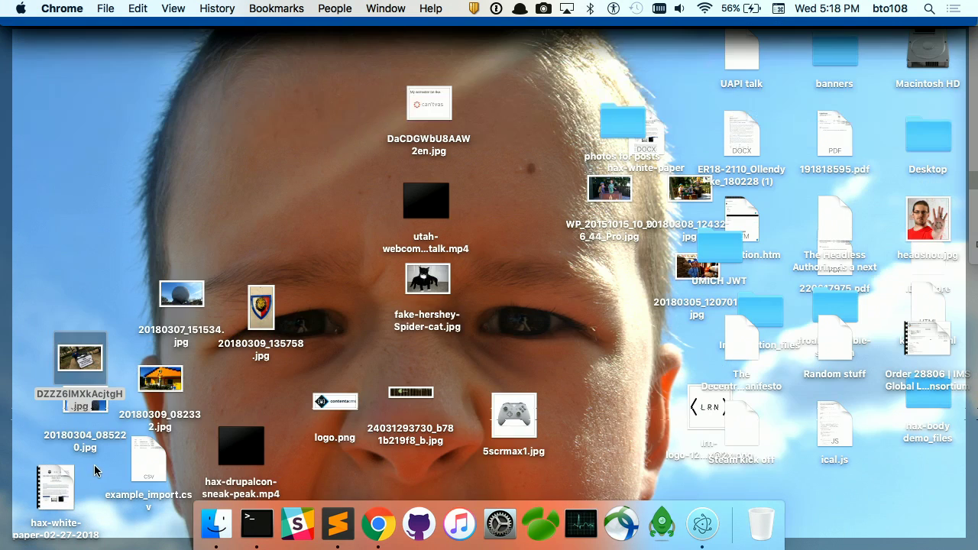
pyautogui.press('F11')
pyautogui.moveTo(89, 357); pyautogui.dragTo(380, 271)
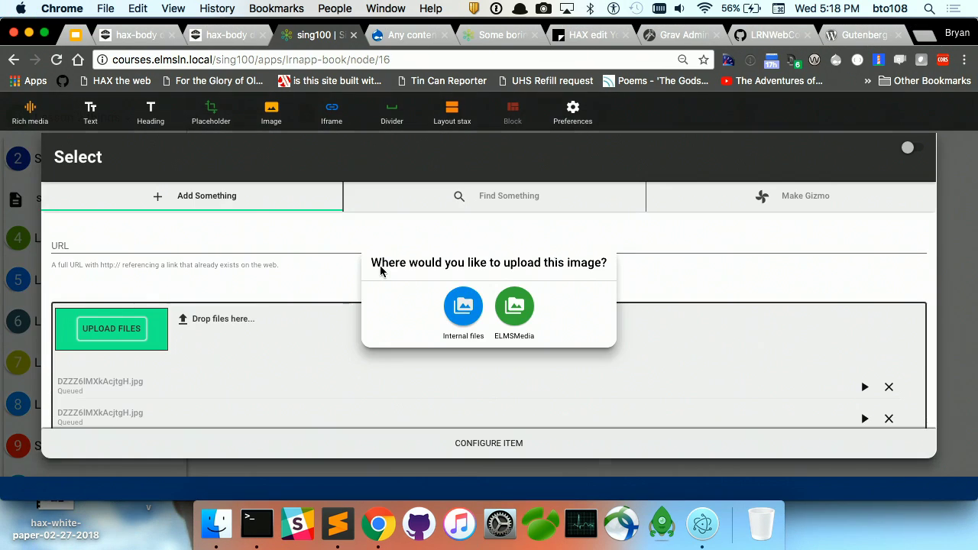
pyautogui.click(522, 314)
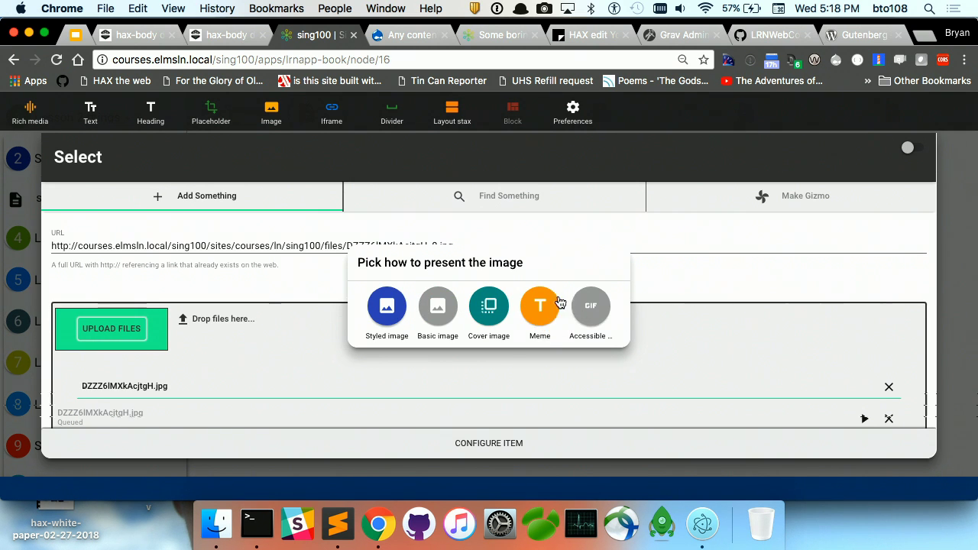
pyautogui.click(490, 307)
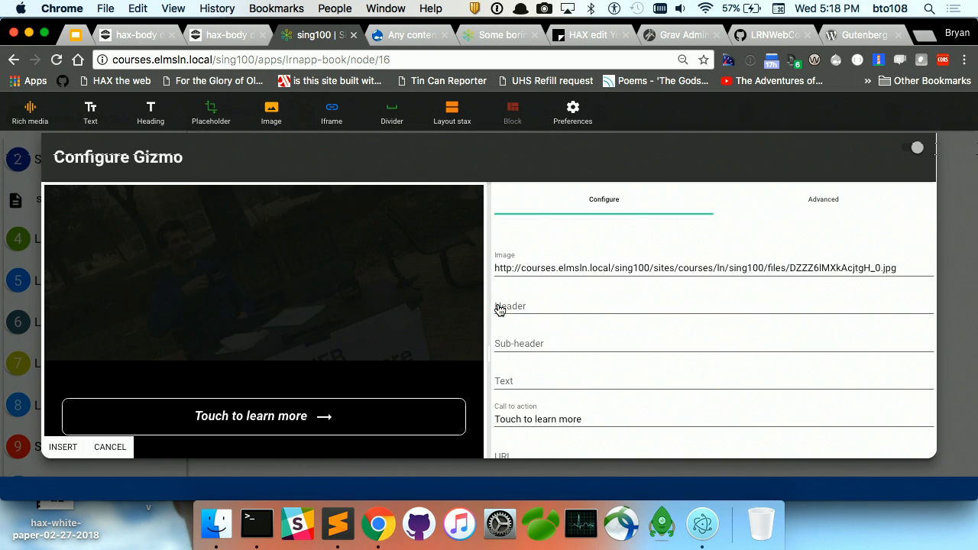
# Give the cover image the header "Web components are the future".
pyautogui.scroll(-1, 604, 306)
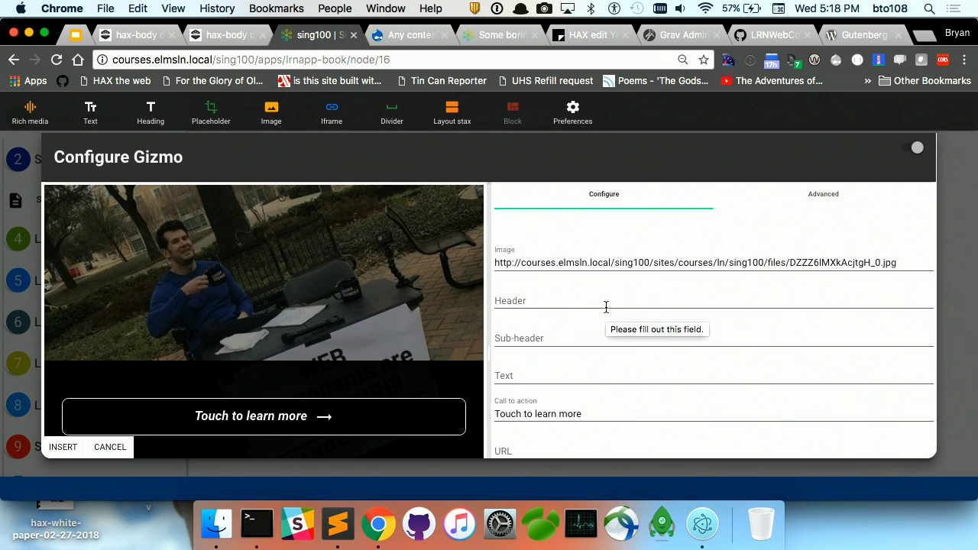
pyautogui.click(606, 307)
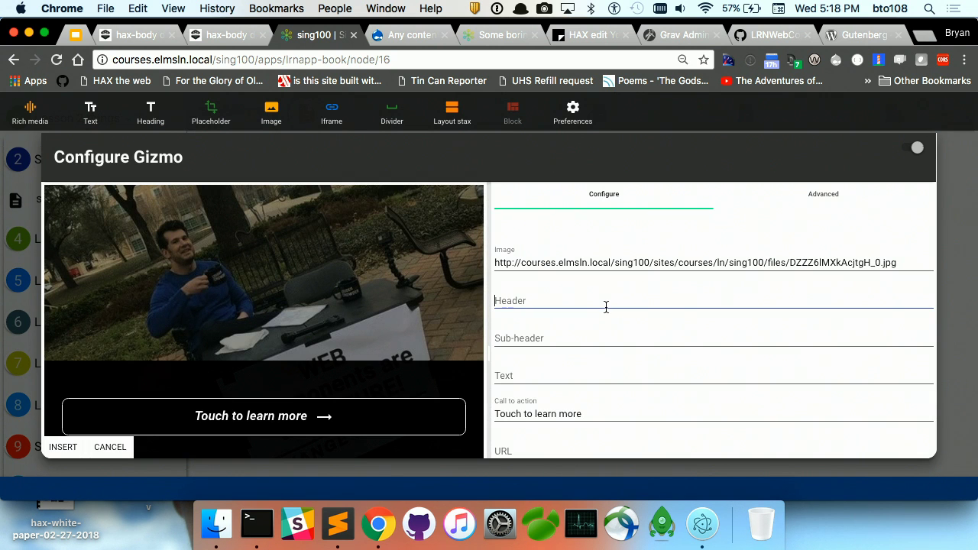
pyautogui.write('Web comp')
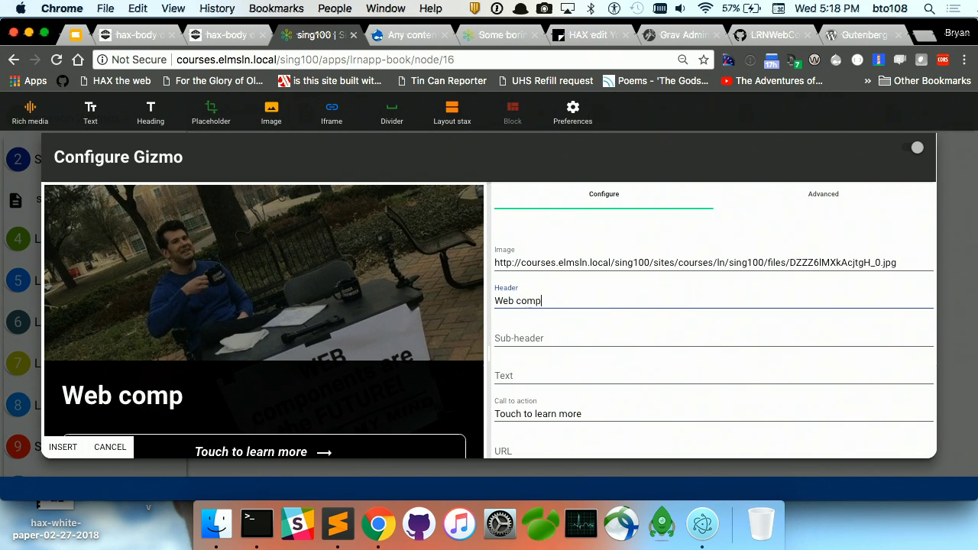
pyautogui.write('onents are the future')
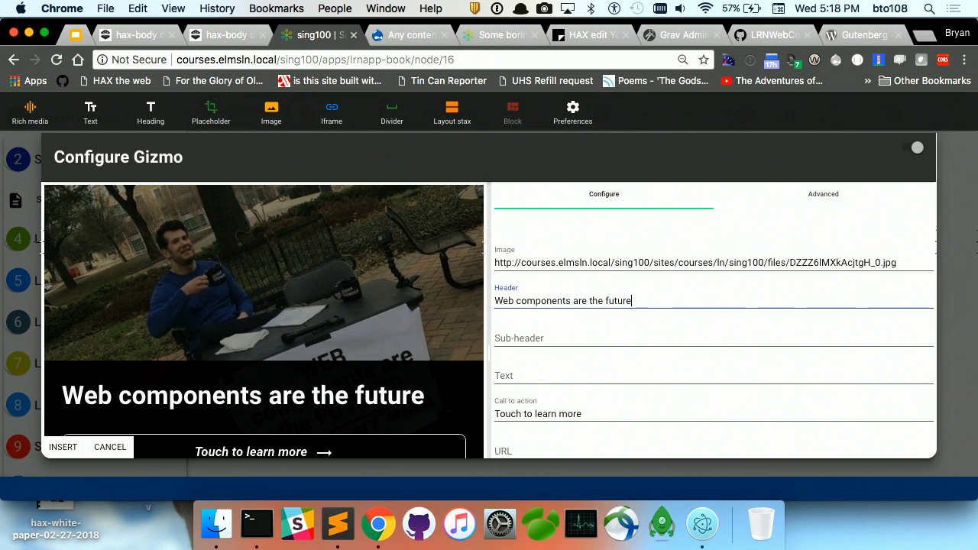
# Set the cover image's action icon to "Stop hand", leaving the URL empty.
pyautogui.scroll(-1, 606, 325)
pyautogui.click(552, 447)
pyautogui.scroll(-3, 535, 451)
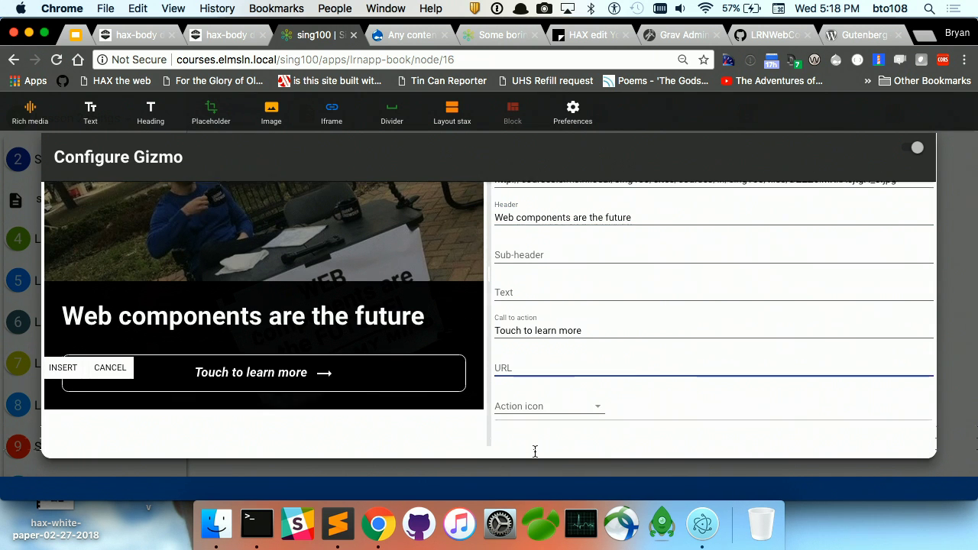
pyautogui.click(553, 402)
pyautogui.click(566, 420)
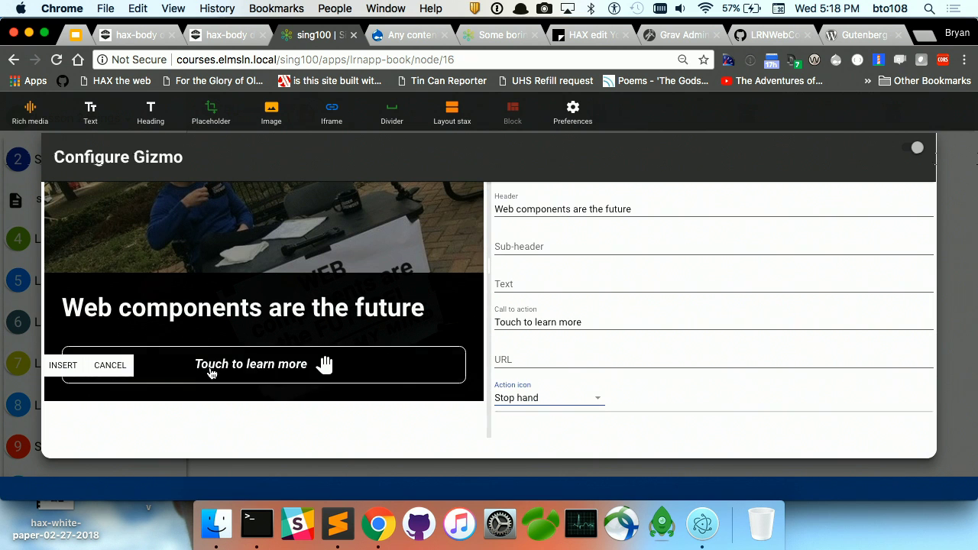
# Set the call to action to "using react" and insert the cover image into the page.
pyautogui.click(546, 323)
pyautogui.tripleClick(545, 323)
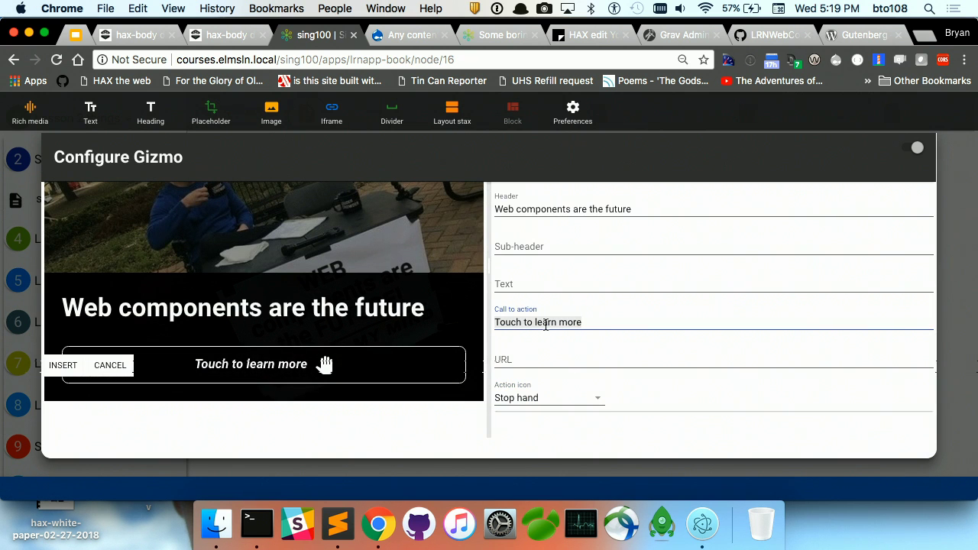
pyautogui.write('using react')
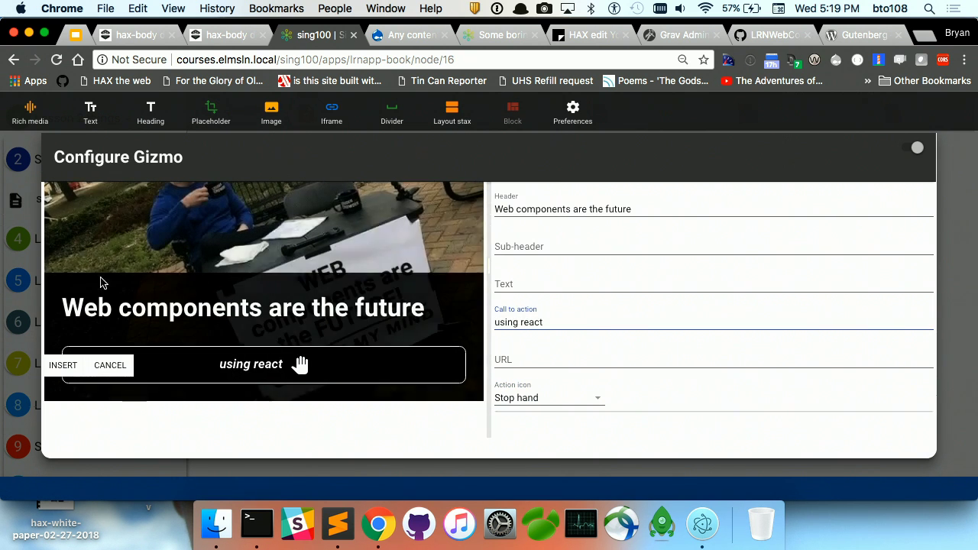
pyautogui.click(64, 364)
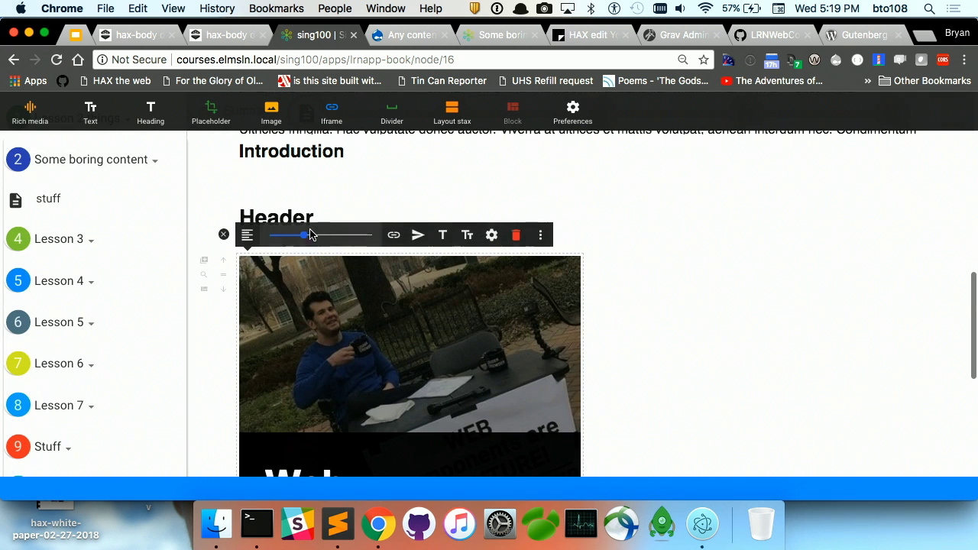
# Widen the cover image to the full content width and save the course page.
pyautogui.moveTo(310, 234); pyautogui.dragTo(372, 234)
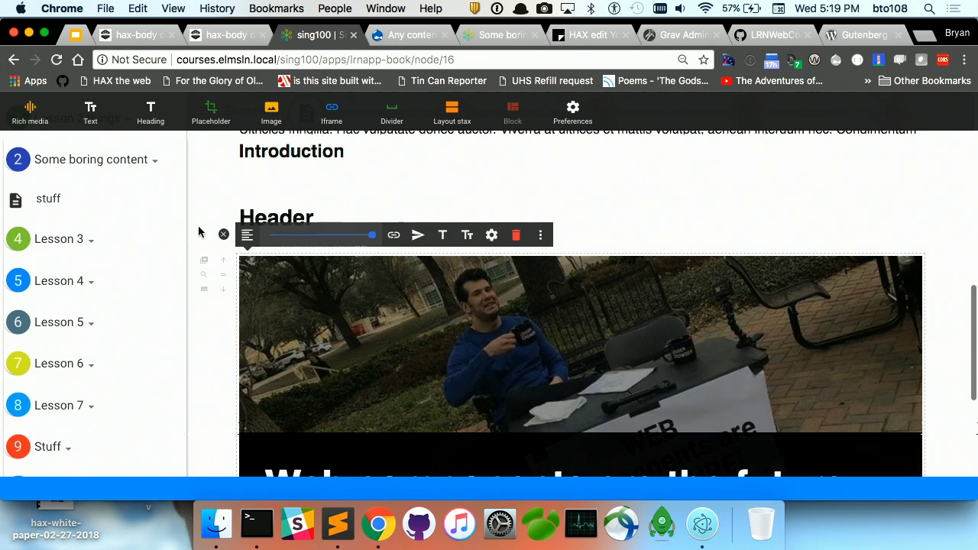
pyautogui.click(223, 234)
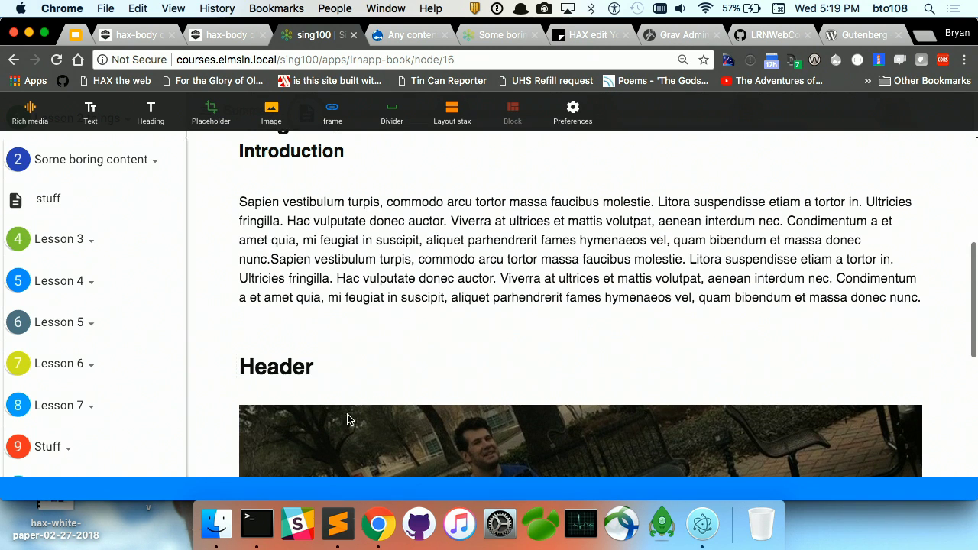
pyautogui.click(401, 493)
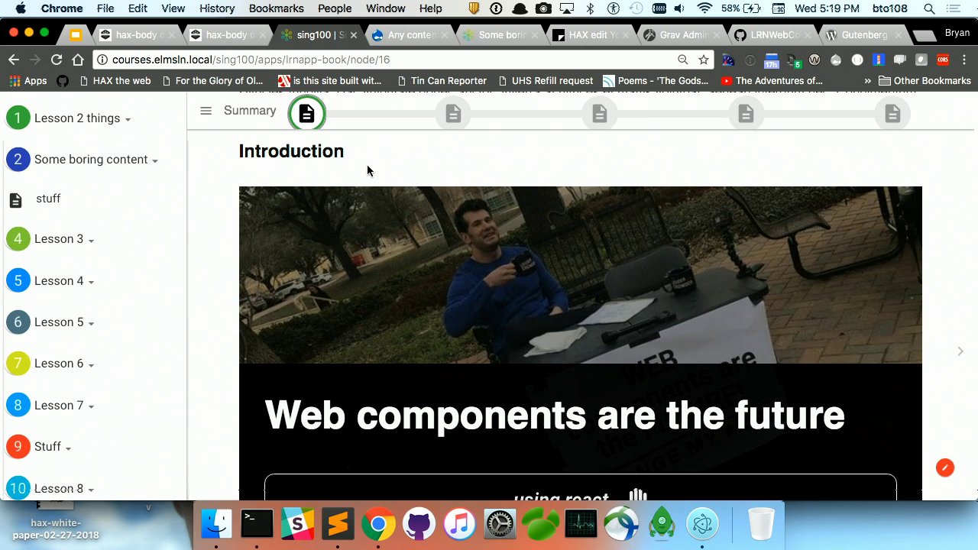
# Open the Drupal 6 page "Any content anywhere" in HAX mode and search Giphy for "funny" as rich media.
pyautogui.click(406, 40)
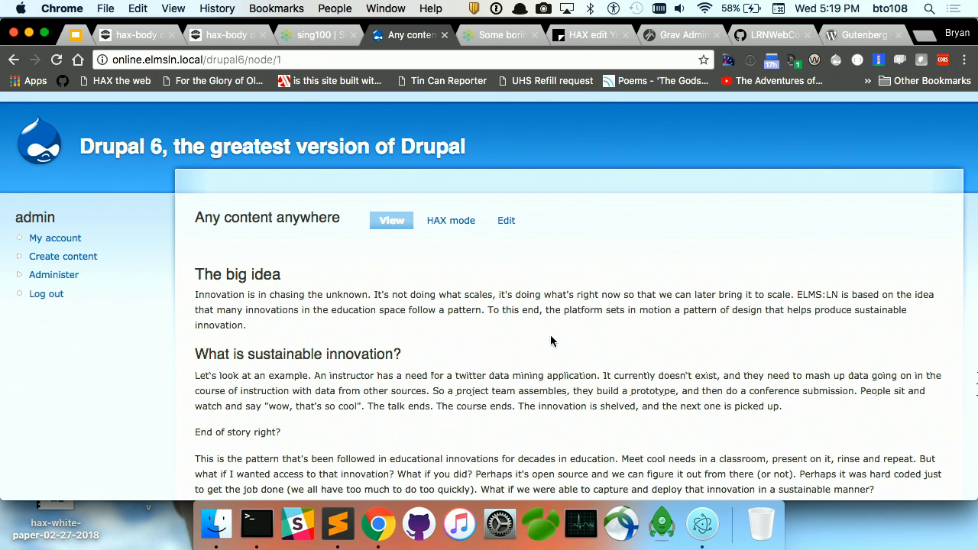
pyautogui.click(454, 230)
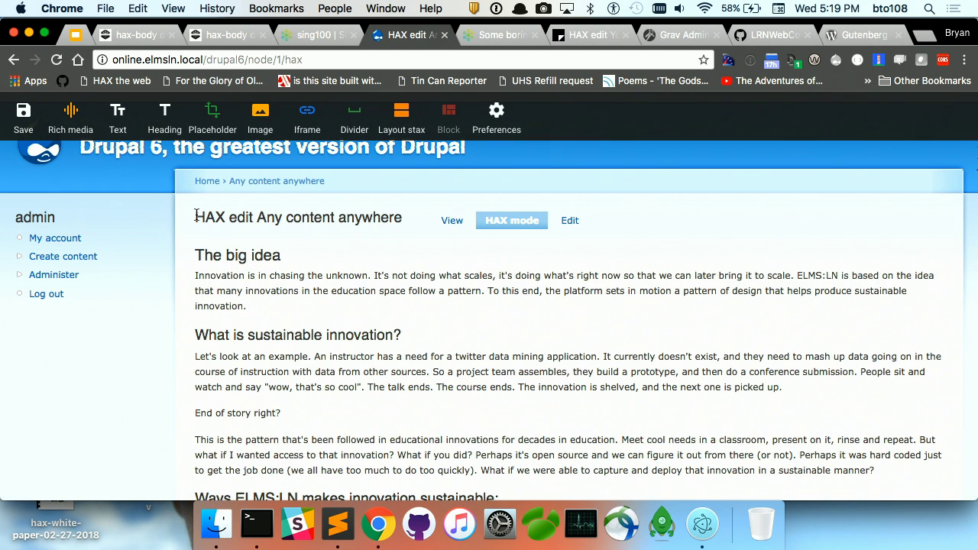
pyautogui.click(77, 113)
pyautogui.click(507, 219)
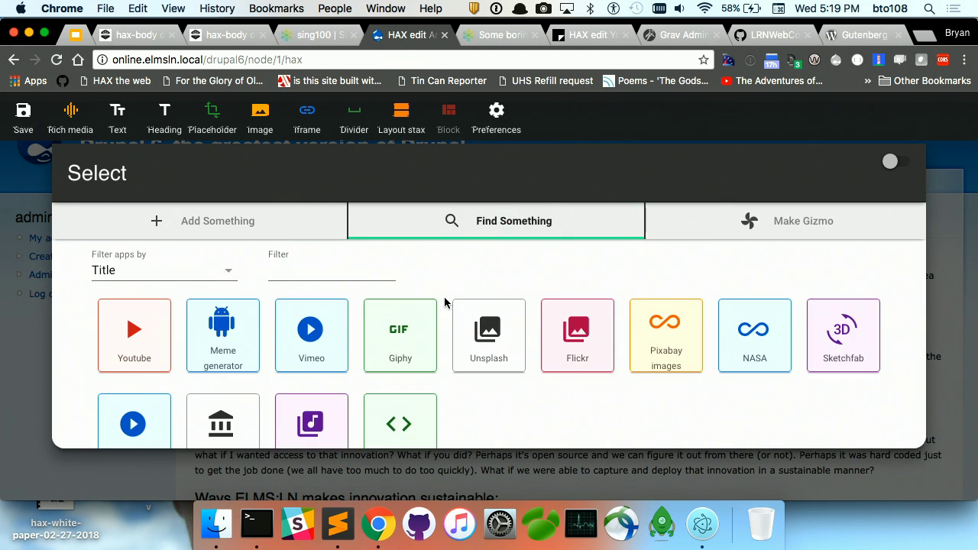
pyautogui.scroll(-1, 411, 380)
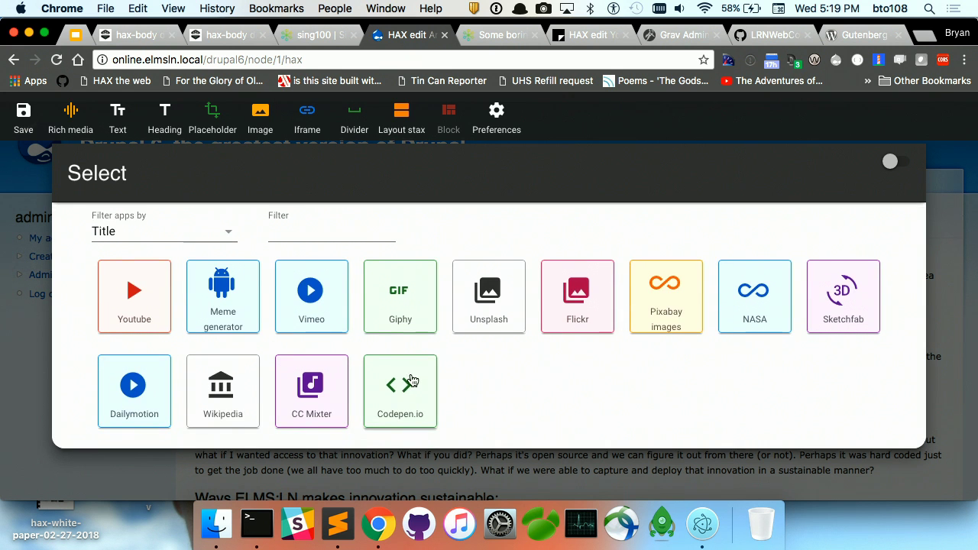
pyautogui.click(401, 320)
pyautogui.click(384, 292)
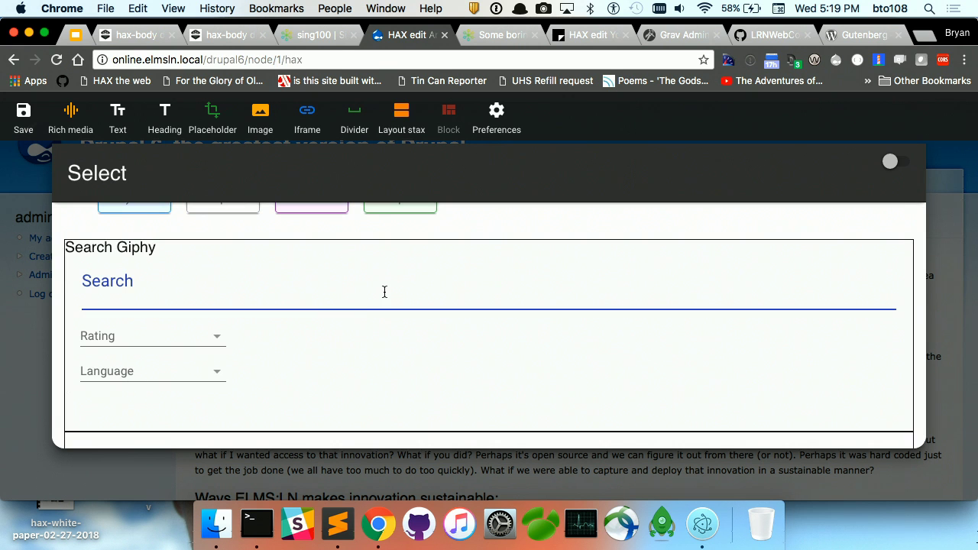
pyautogui.write('funny')
pyautogui.scroll(-1, 249, 370)
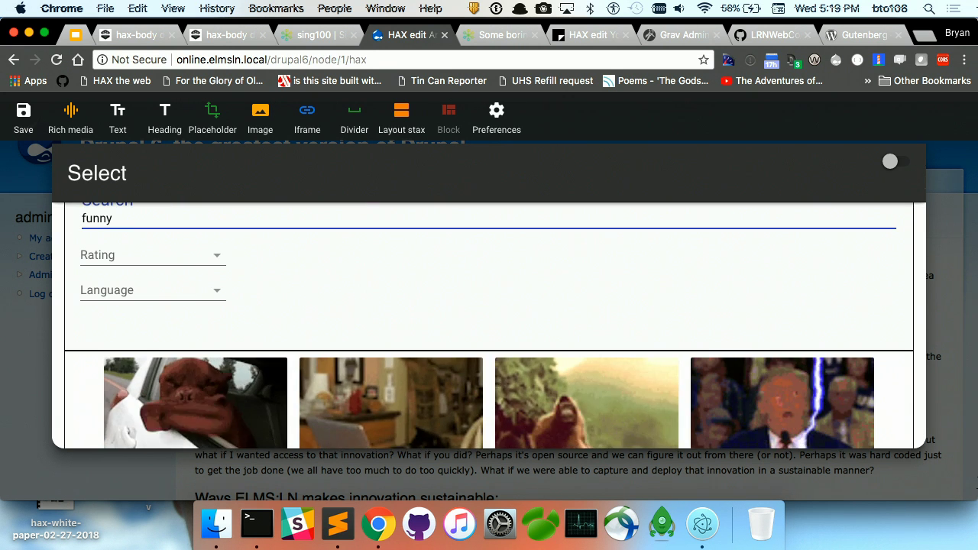
# Insert the Giphy result of the dog in the car window as a meme with the top text "funny GIF".
pyautogui.click(249, 371)
pyautogui.click(589, 306)
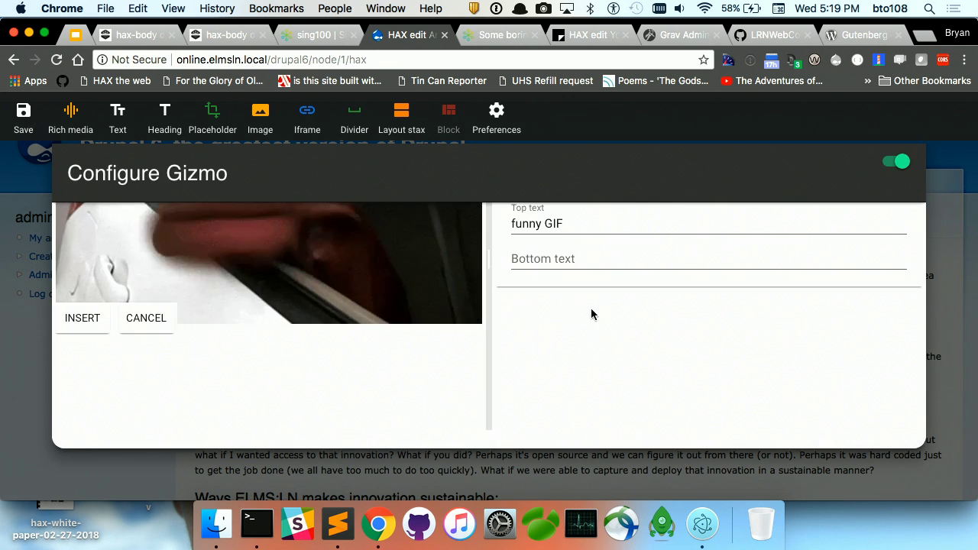
pyautogui.scroll(3, 439, 356)
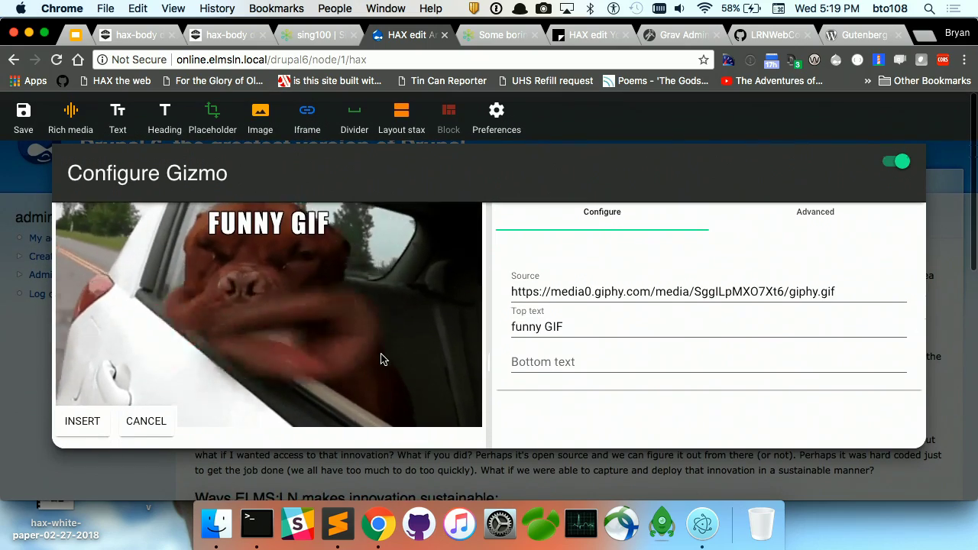
pyautogui.doubleClick(553, 327)
pyautogui.click(78, 423)
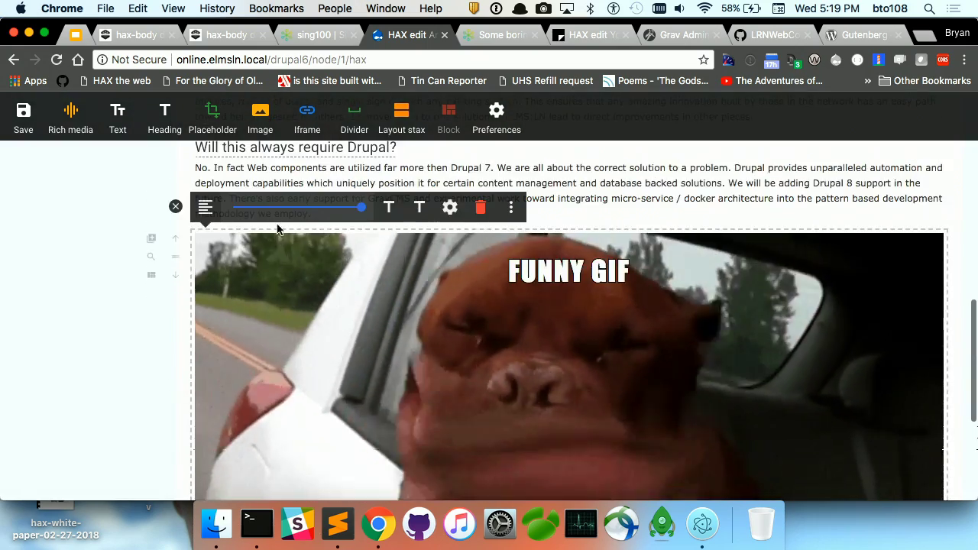
# Shrink the dog GIF to about half the content width and save the Drupal 6 page.
pyautogui.moveTo(360, 208); pyautogui.dragTo(274, 212)
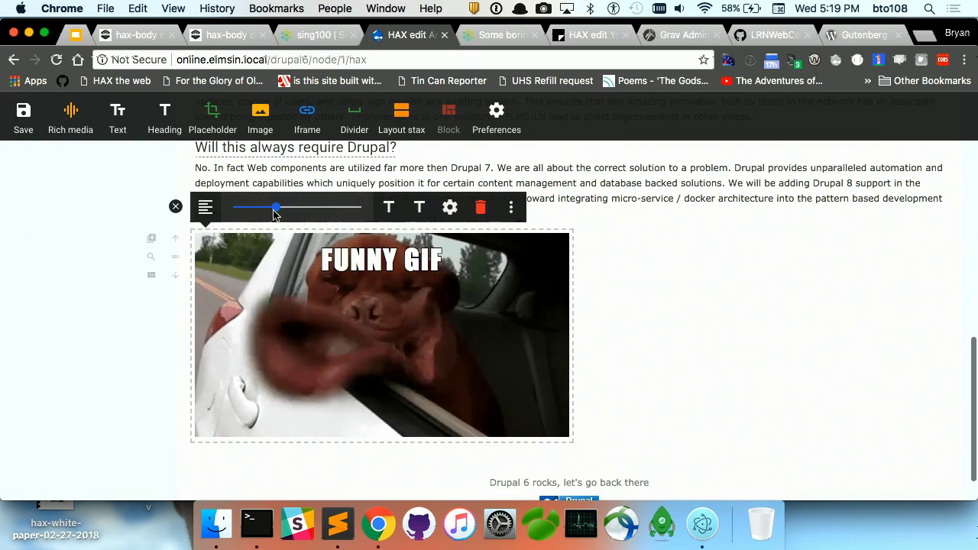
pyautogui.click(22, 116)
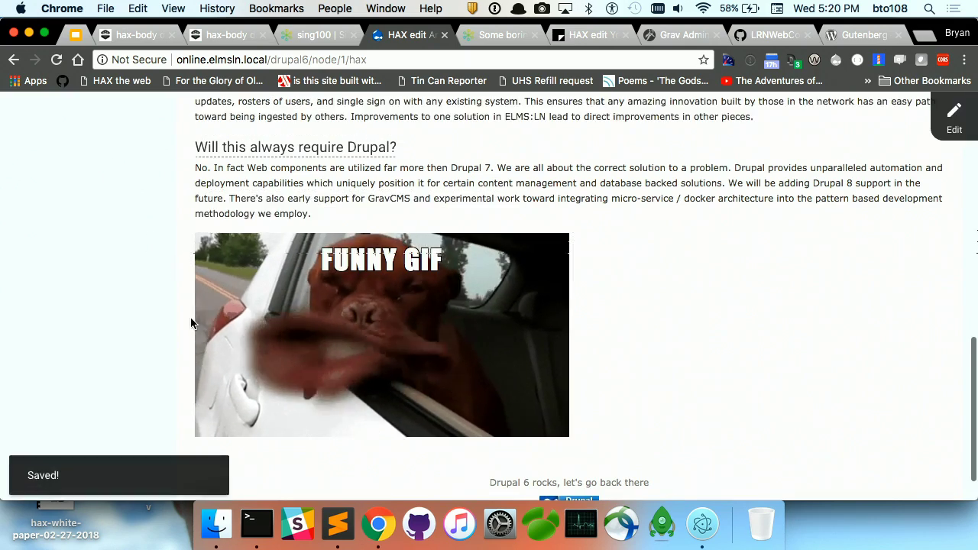
# Review the saved Drupal 6 page in view mode and check the popup behind the heading "Will this always require Drupal?".
pyautogui.scroll(10, 192, 323)
pyautogui.click(460, 219)
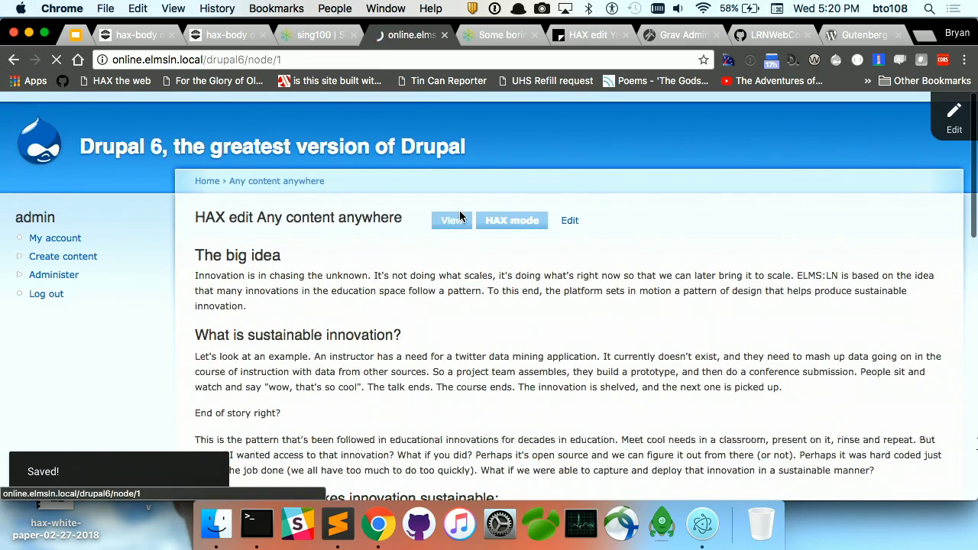
pyautogui.scroll(-15, 388, 223)
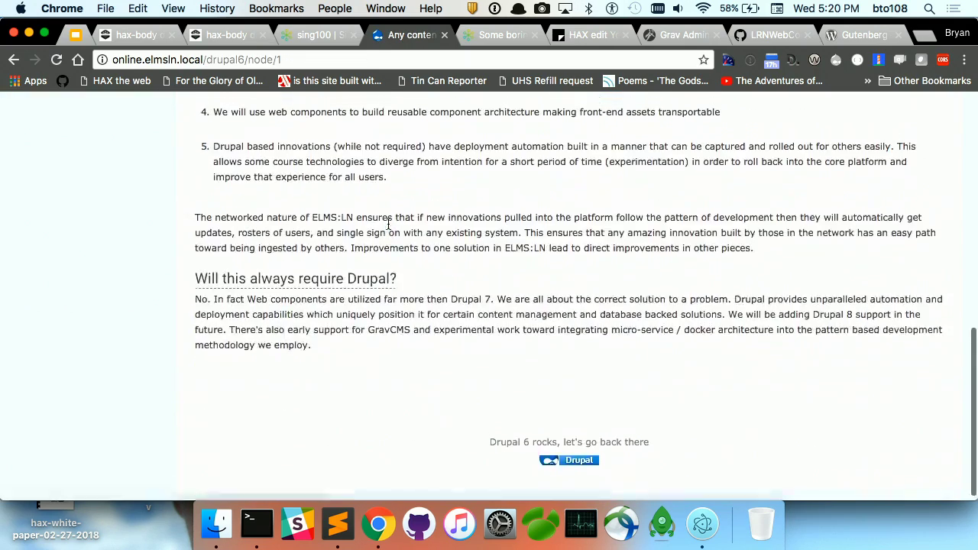
pyautogui.scroll(3, 388, 223)
pyautogui.scroll(-1, 359, 374)
pyautogui.click(352, 372)
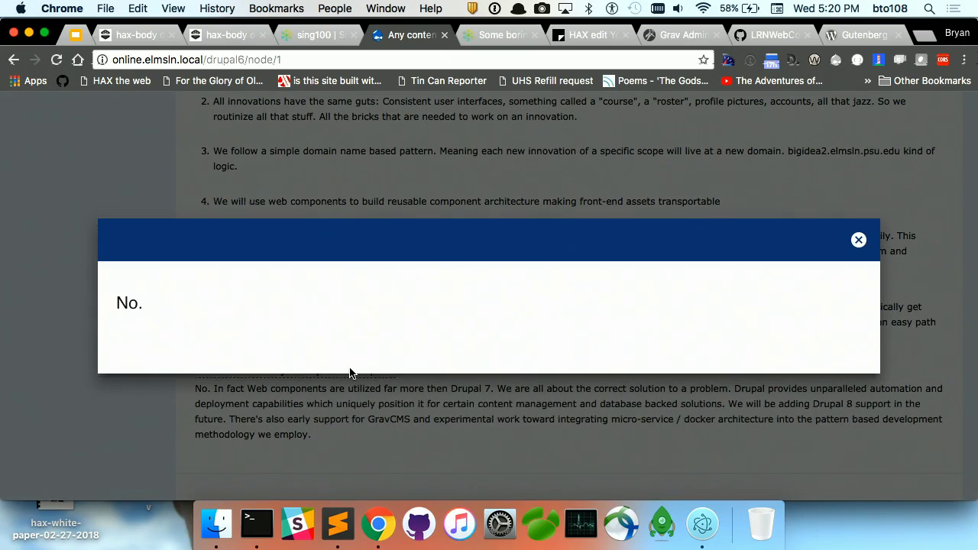
pyautogui.press('Escape')
# Switch to the sing100 page containing "Some content that sucks" and add an empty text paragraph and a heading below it.
pyautogui.click(497, 35)
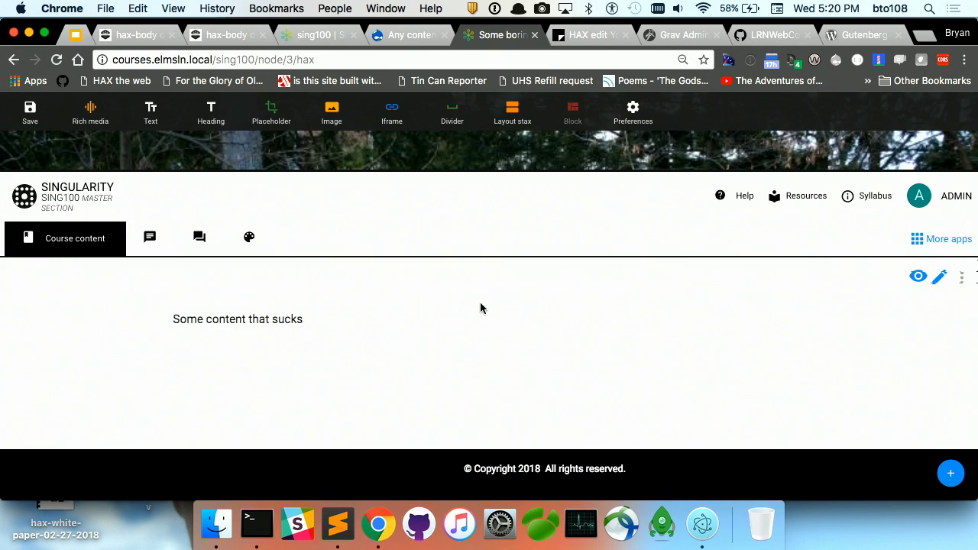
pyautogui.click(611, 328)
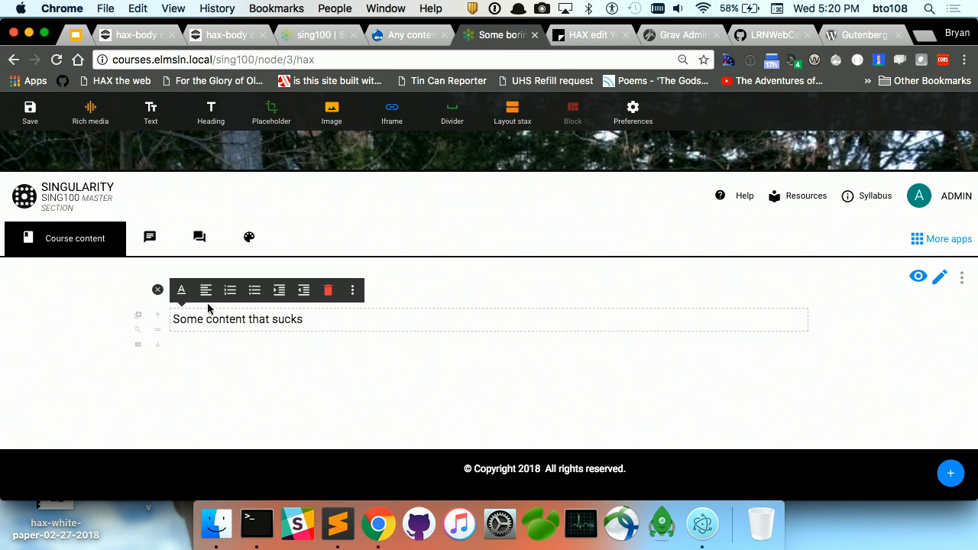
pyautogui.click(158, 291)
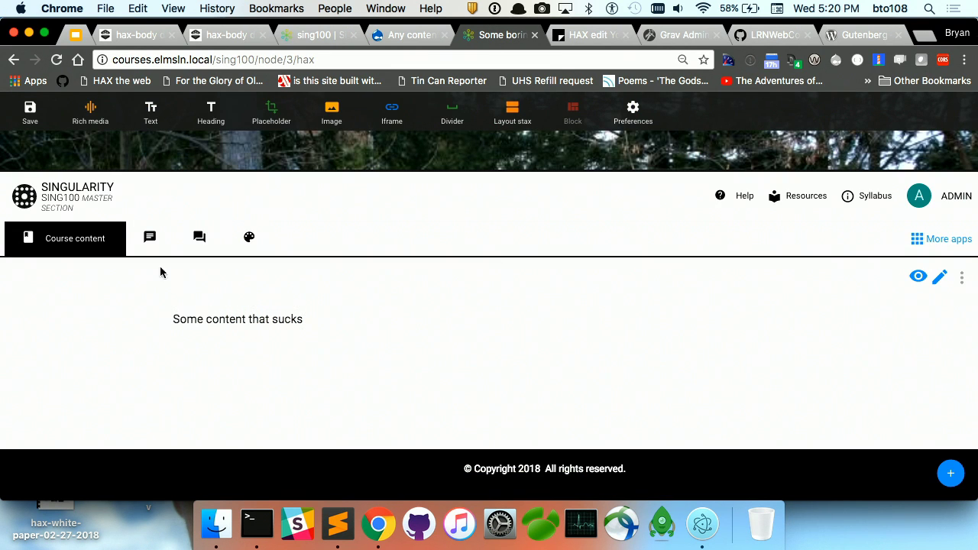
pyautogui.click(157, 116)
pyautogui.click(211, 116)
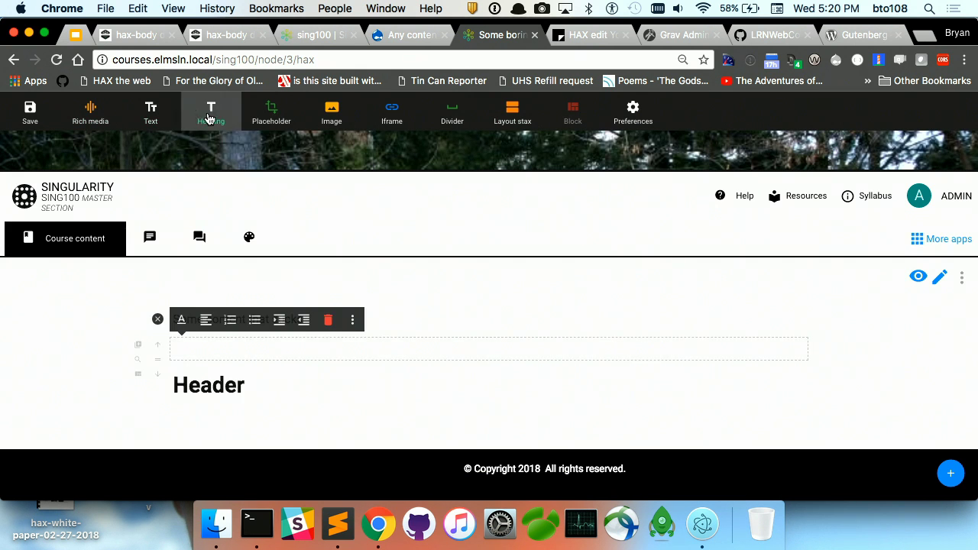
# Search Sketchfab for "drupal" and insert the Druplicon 3D model at about half the content width.
pyautogui.click(112, 119)
pyautogui.click(530, 197)
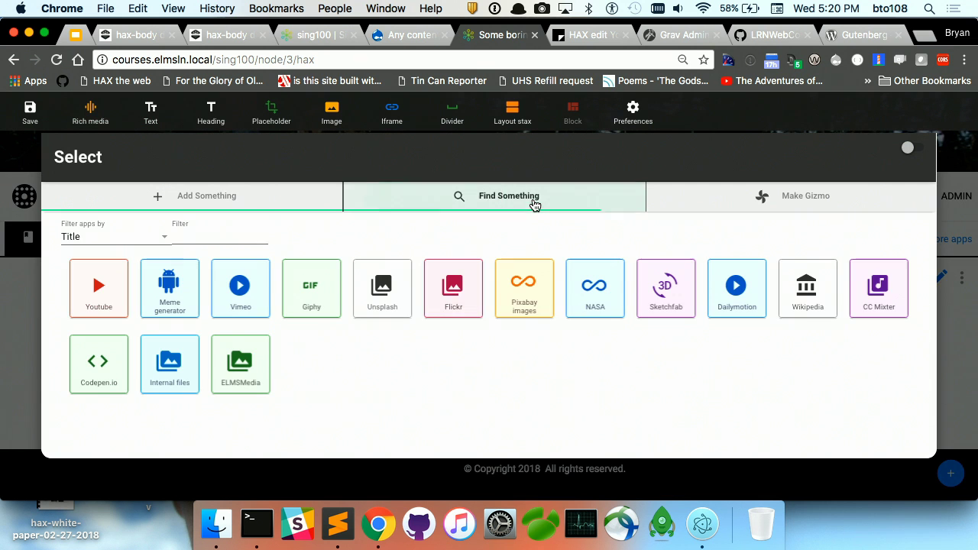
pyautogui.click(676, 302)
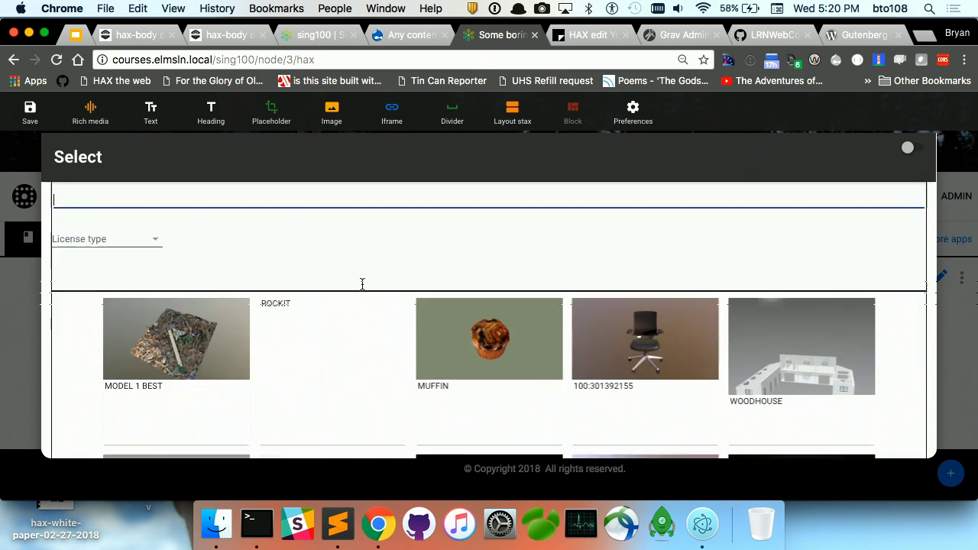
pyautogui.write('drupal')
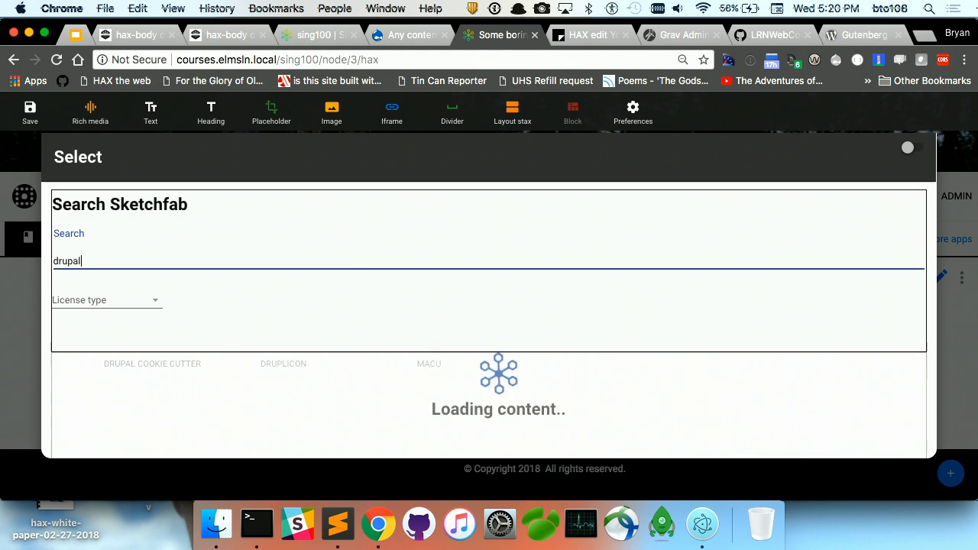
pyautogui.scroll(-2, 360, 324)
pyautogui.click(360, 324)
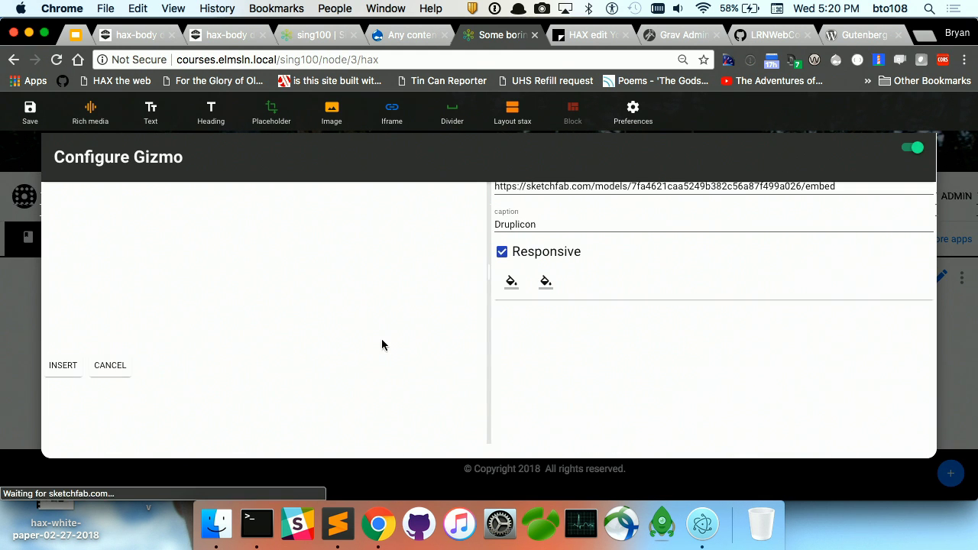
pyautogui.click(64, 364)
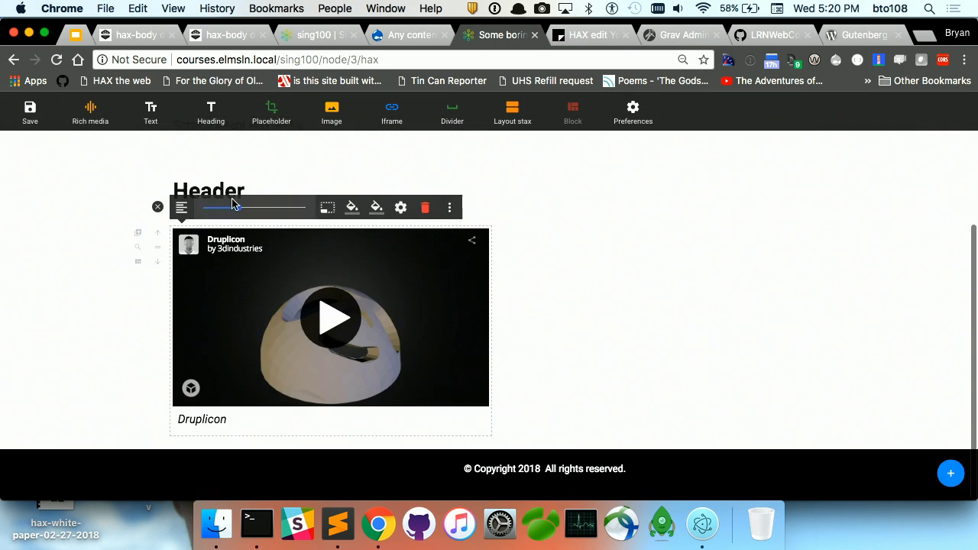
# Start a Token gizmo and copy the elmsmedia item=10 ciscode line from the embed snippets file in Sublime Text.
pyautogui.click(84, 115)
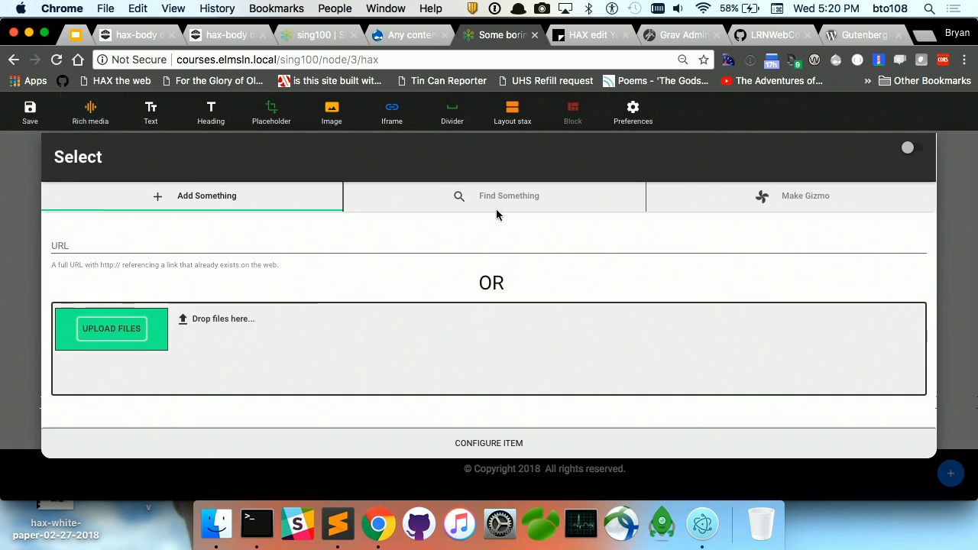
pyautogui.click(794, 197)
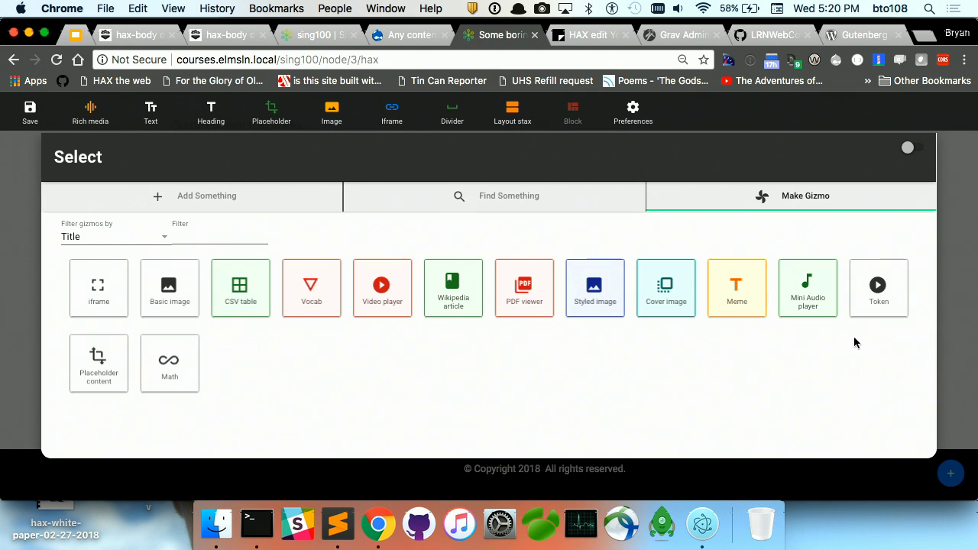
pyautogui.click(875, 297)
pyautogui.click(528, 263)
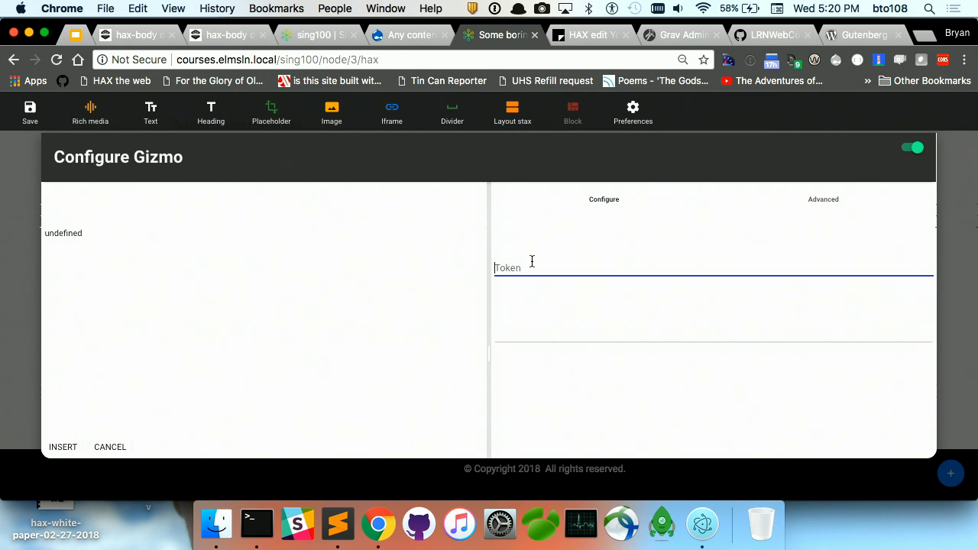
pyautogui.press('super+Tab')
pyautogui.press('super+Tab')
pyautogui.press('super+Tab')
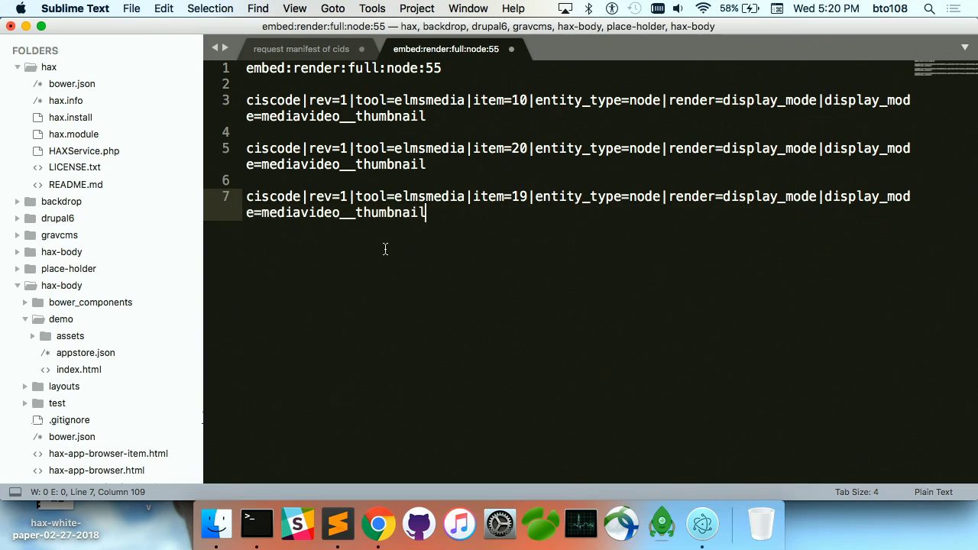
pyautogui.click(440, 109)
pyautogui.keyDown('shift'); pyautogui.click(246, 103); pyautogui.keyUp('shift')
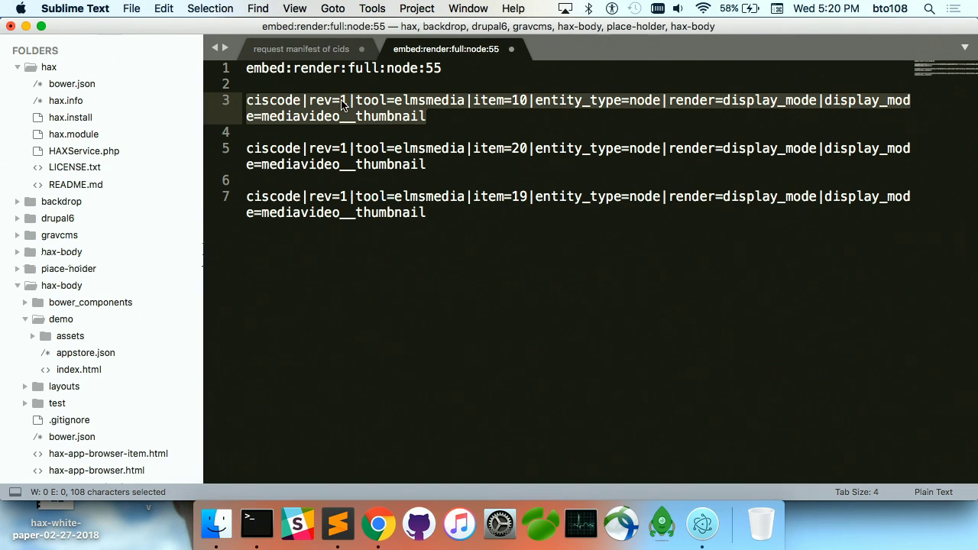
pyautogui.press('super+c')
# Back in Chrome, paste the copied ciscode line as the gizmo's token and insert it below the Druplicon model.
pyautogui.press('super+Tab')
pyautogui.press('super+v')
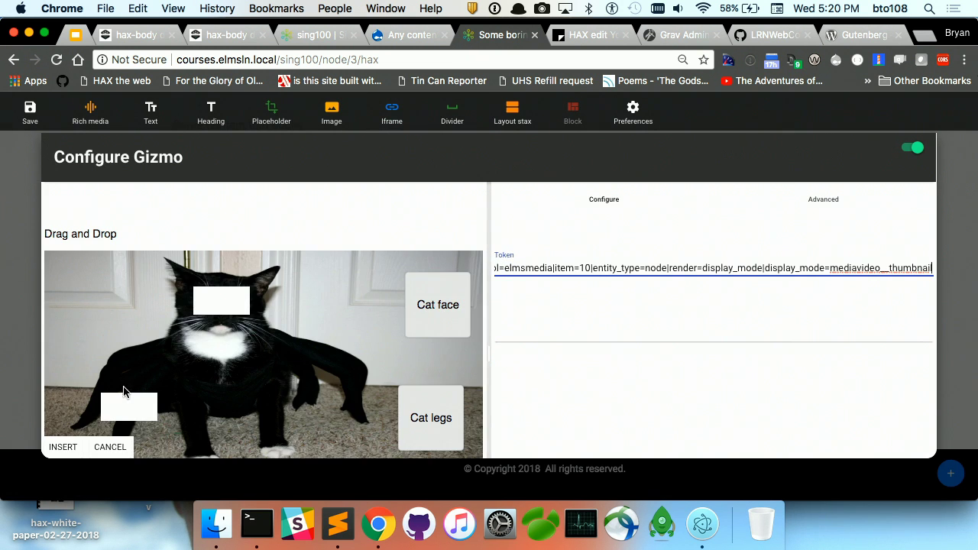
pyautogui.click(63, 455)
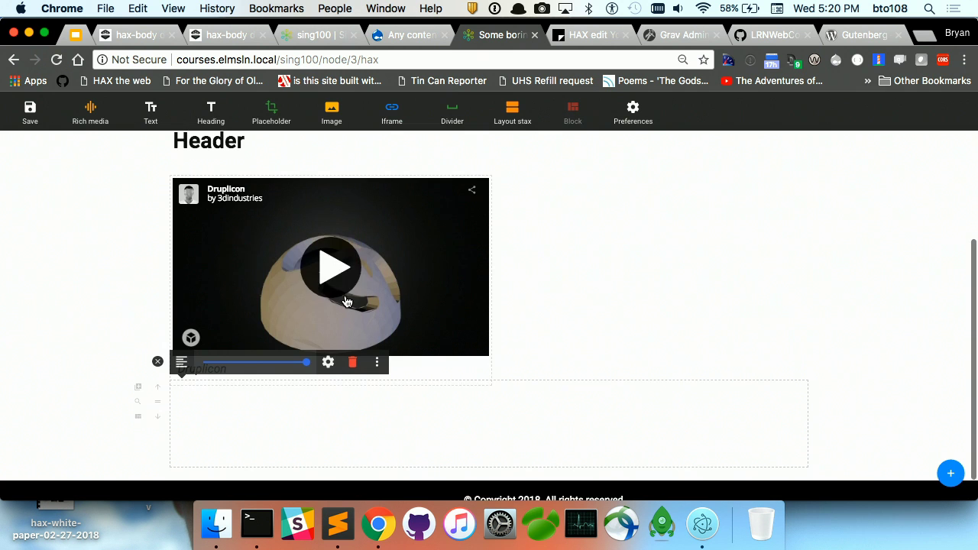
pyautogui.scroll(-4, 245, 349)
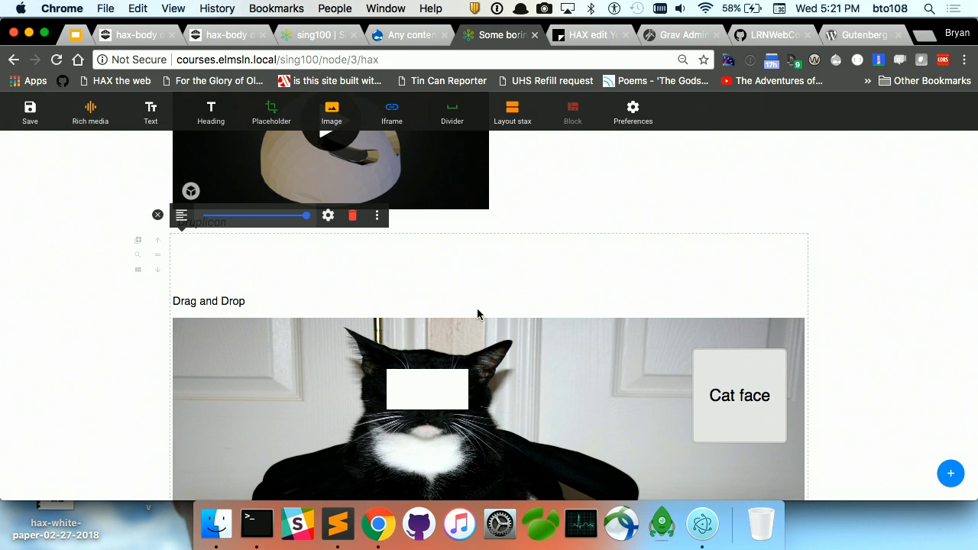
# Start another Token gizmo and copy the embed:render:full:node:55 line from the snippets file in Sublime Text.
pyautogui.click(89, 115)
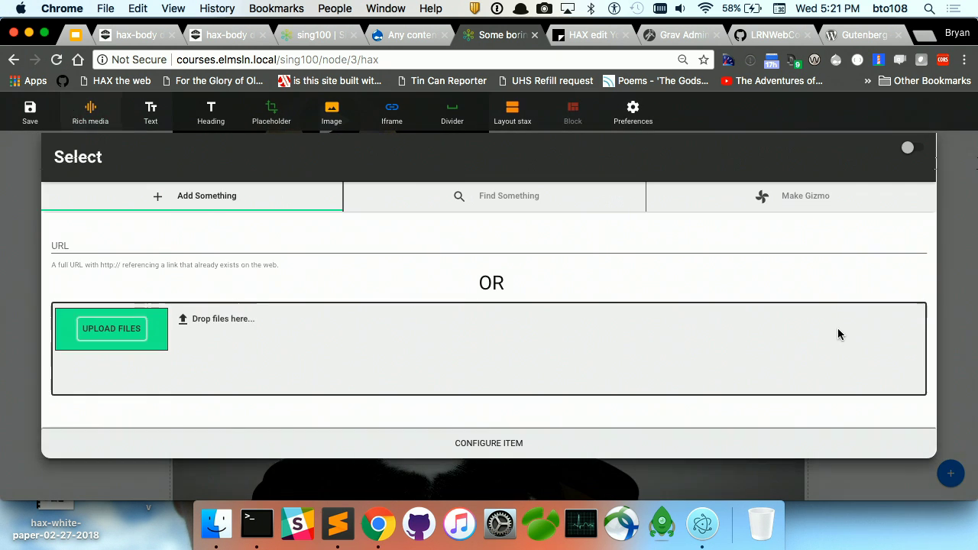
pyautogui.click(823, 217)
pyautogui.click(866, 276)
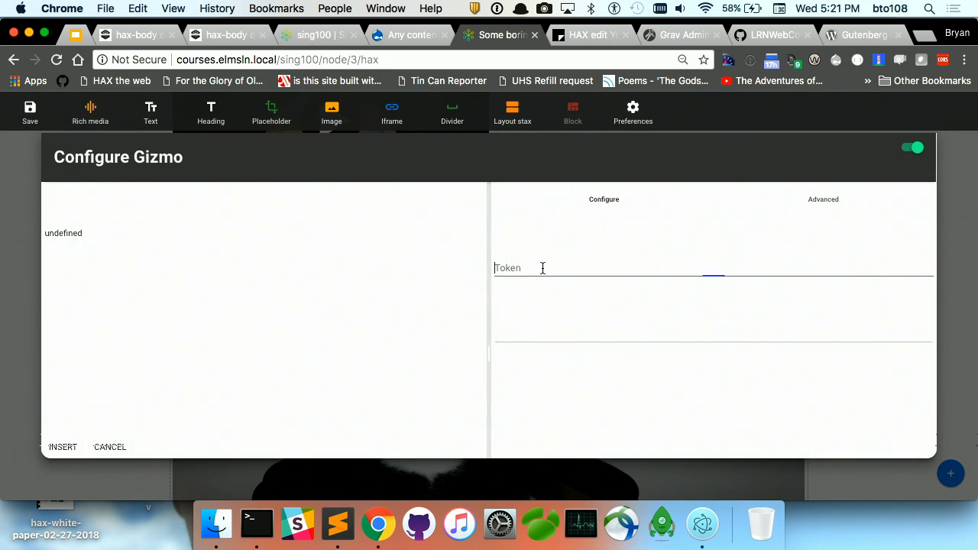
pyautogui.press('super+alt+c')
pyautogui.press('Escape')
pyautogui.press('super+Tab')
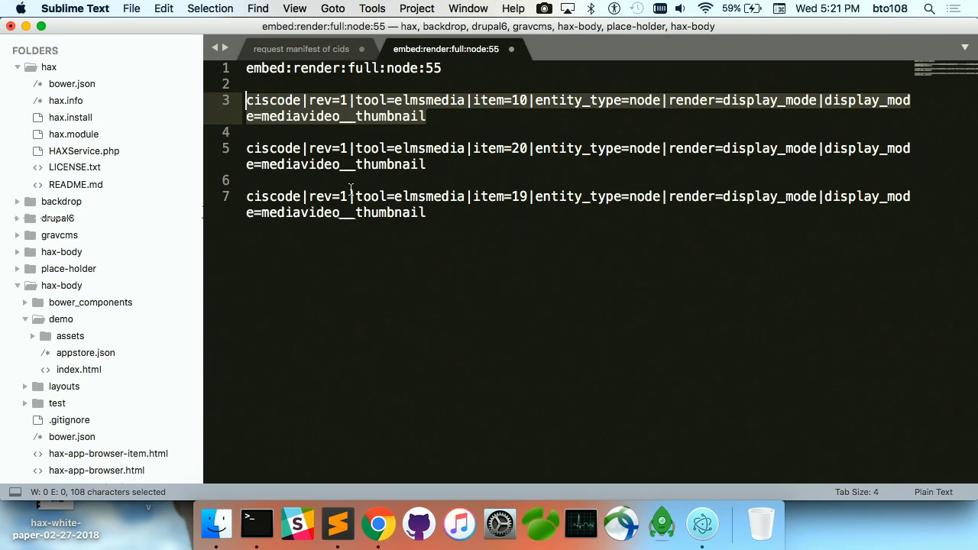
pyautogui.tripleClick(376, 71)
pyautogui.press('super+c')
pyautogui.press('super+Tab')
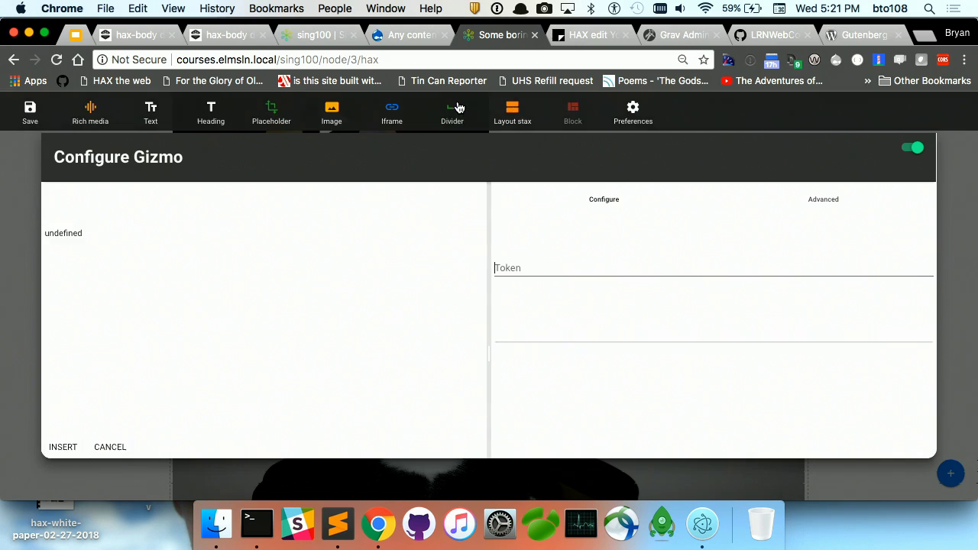
# Back in Chrome, paste the copied embed line as the gizmo's token and preview node numbers 54 and 53 in it.
pyautogui.click(522, 259)
pyautogui.press('super+v')
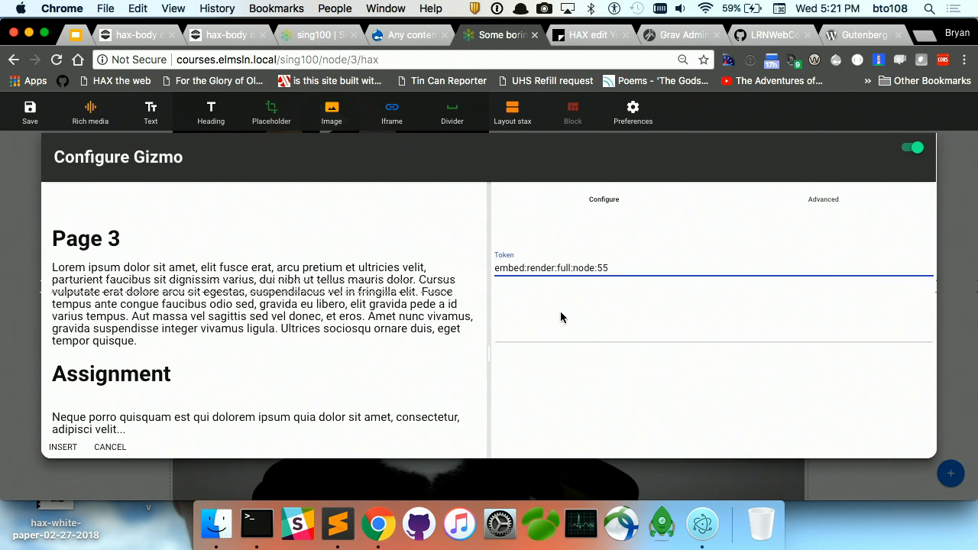
pyautogui.press('BackSpace')
pyautogui.write('4')
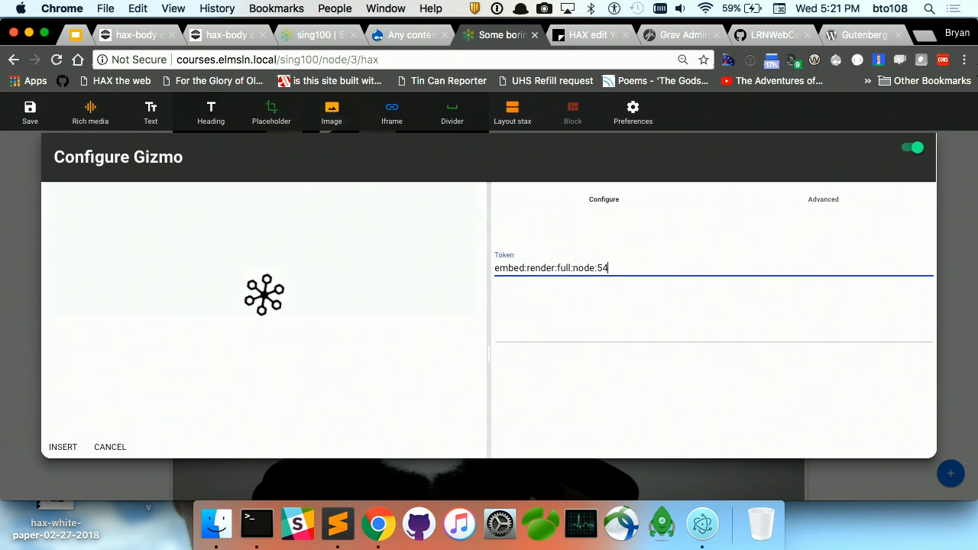
pyautogui.press('BackSpace')
pyautogui.write('3')
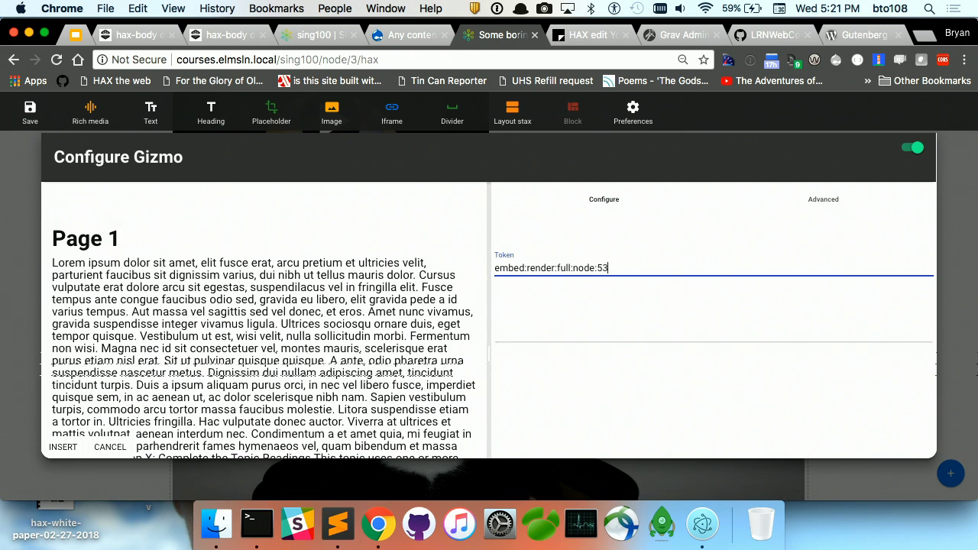
pyautogui.press('BackSpace')
pyautogui.write('4')
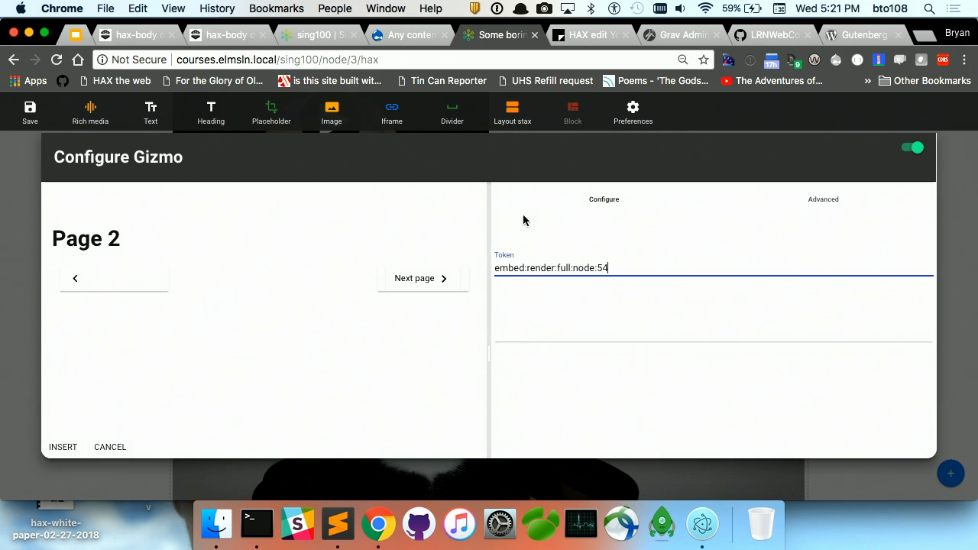
# Insert the gizmo with the token embed:render:full:node:52 below the drag-and-drop exercise and save the page.
pyautogui.press('BackSpace')
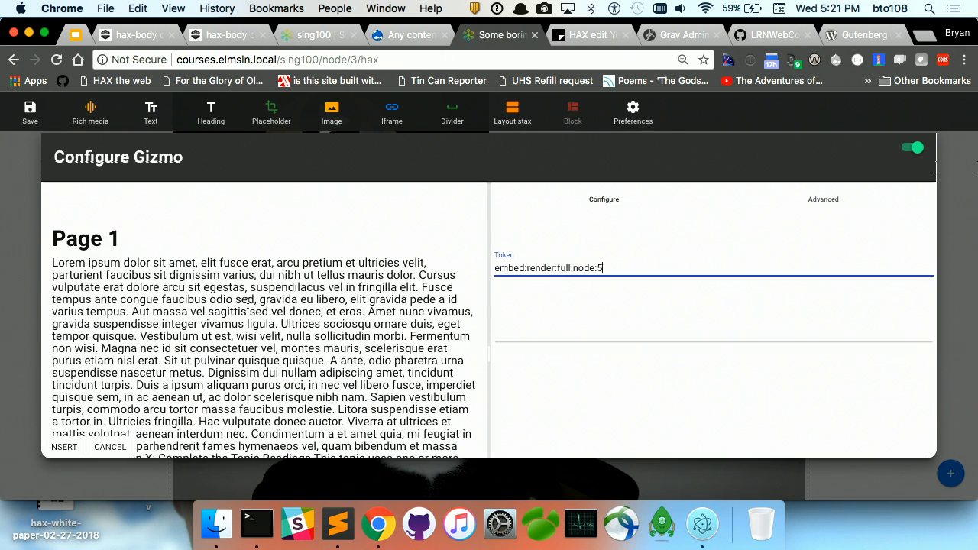
pyautogui.write('2')
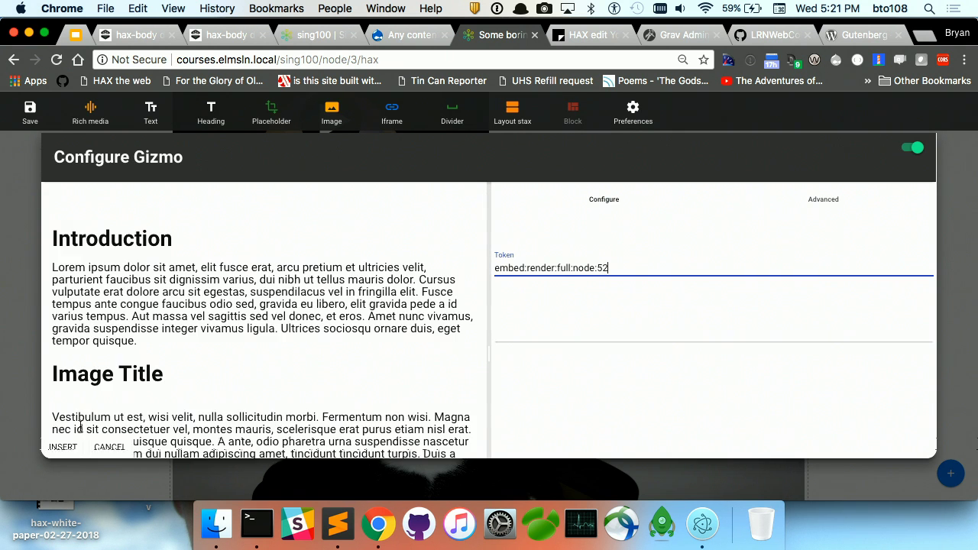
pyautogui.click(52, 451)
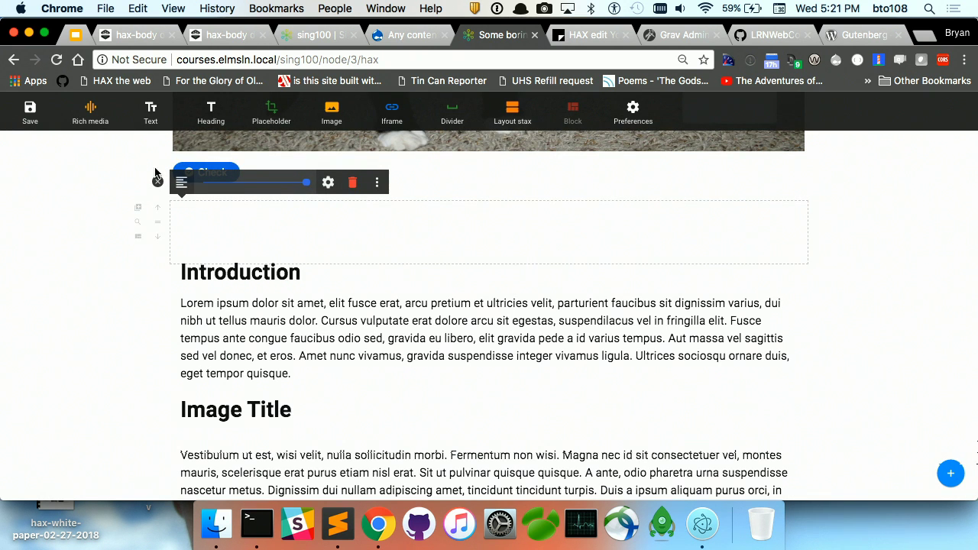
pyautogui.click(157, 181)
pyautogui.click(27, 110)
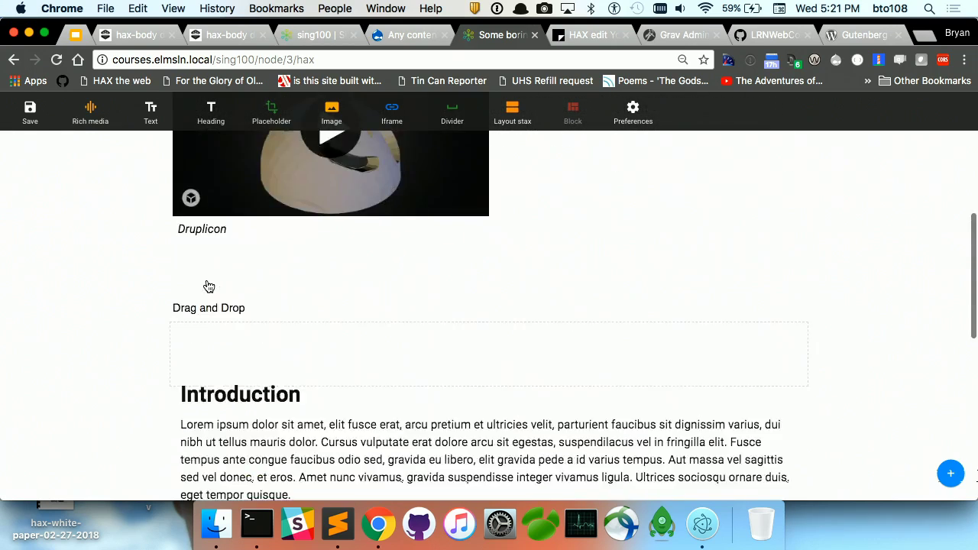
# Switch to the Backdrop post in HAX mode, turn on Show Export Panel in the preferences, and open the export view.
pyautogui.click(587, 39)
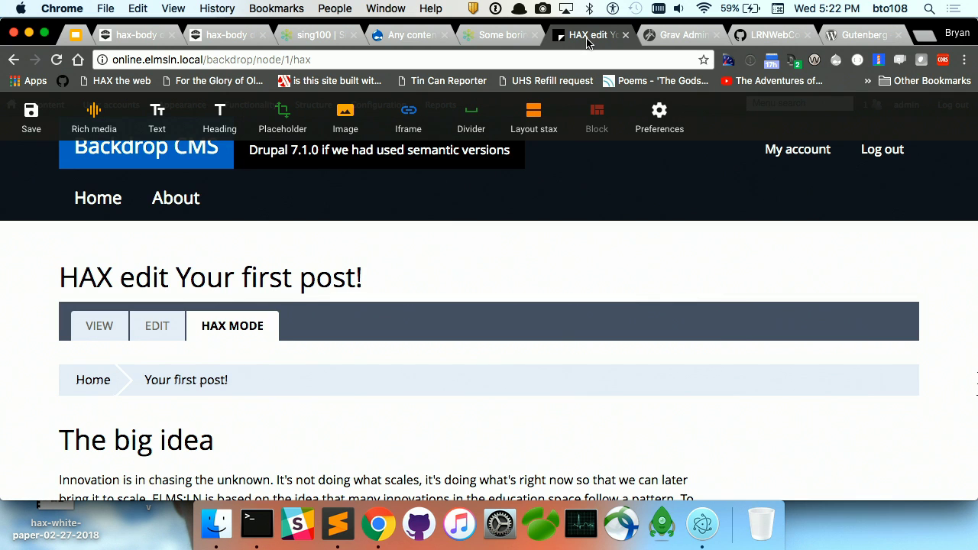
pyautogui.tripleClick(314, 283)
pyautogui.tripleClick(432, 322)
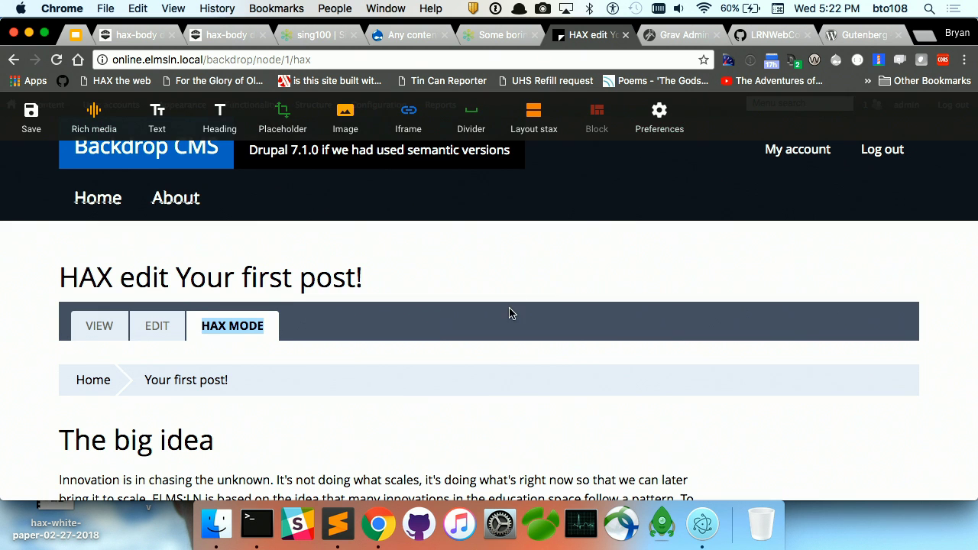
pyautogui.scroll(-2, 496, 377)
pyautogui.click(659, 115)
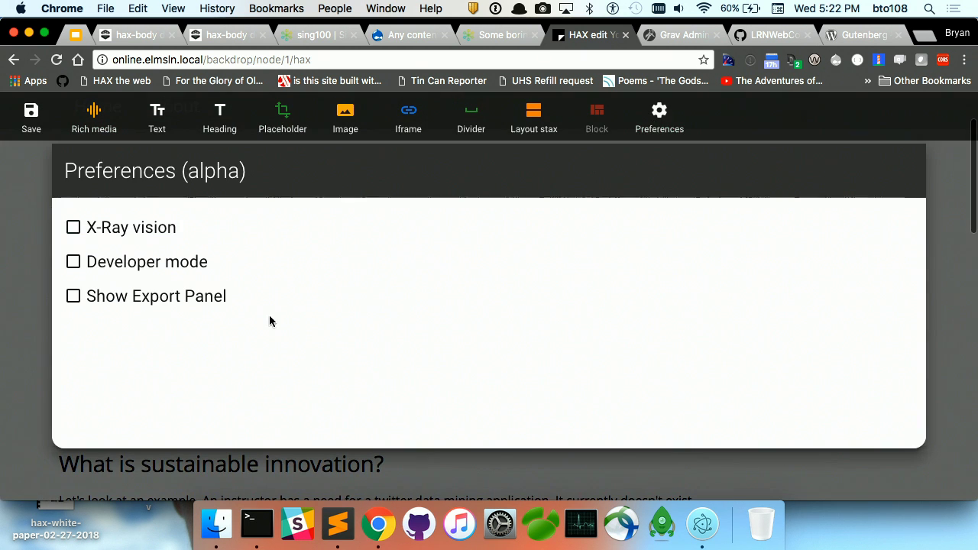
pyautogui.click(200, 264)
pyautogui.click(196, 307)
pyautogui.click(659, 121)
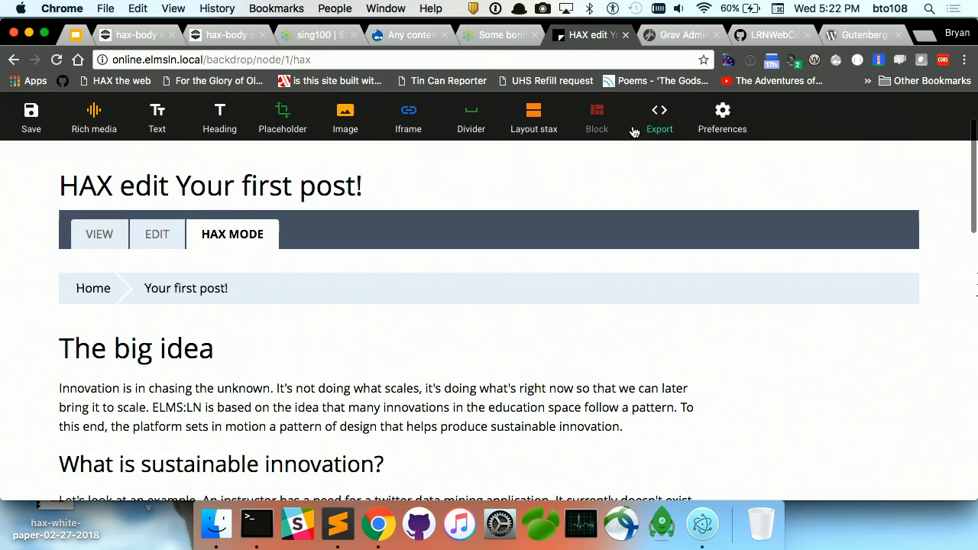
# Copy all of the exported HTML from the local hax-body demo page.
pyautogui.click(136, 34)
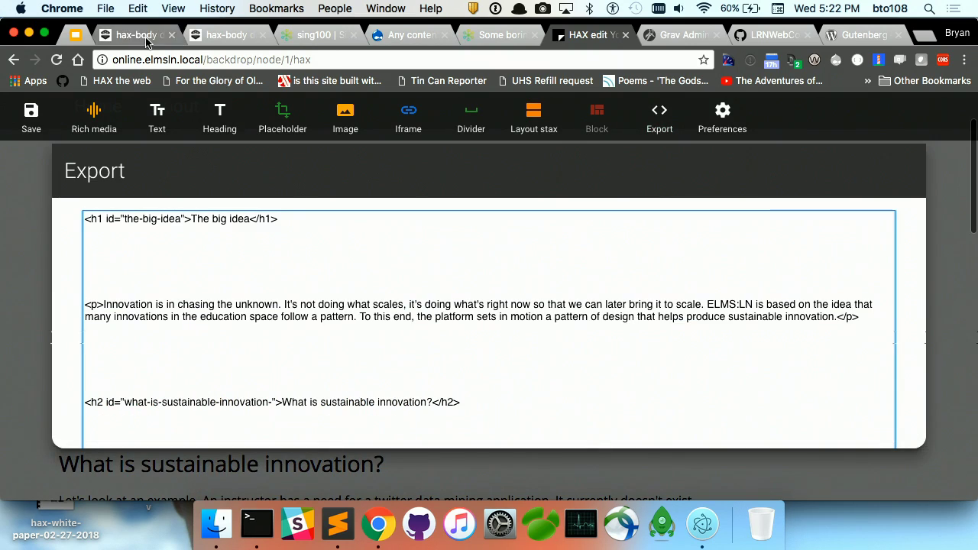
pyautogui.click(883, 113)
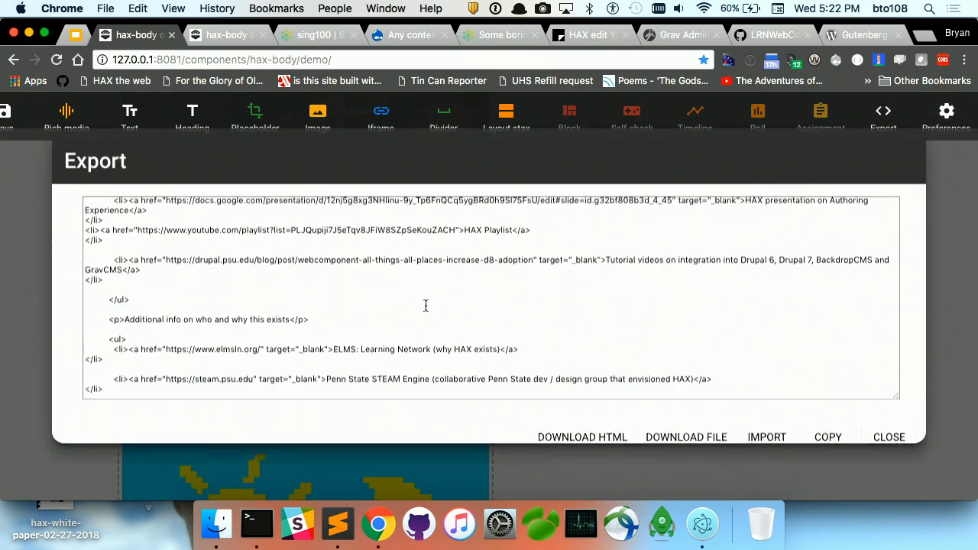
pyautogui.press('super+a')
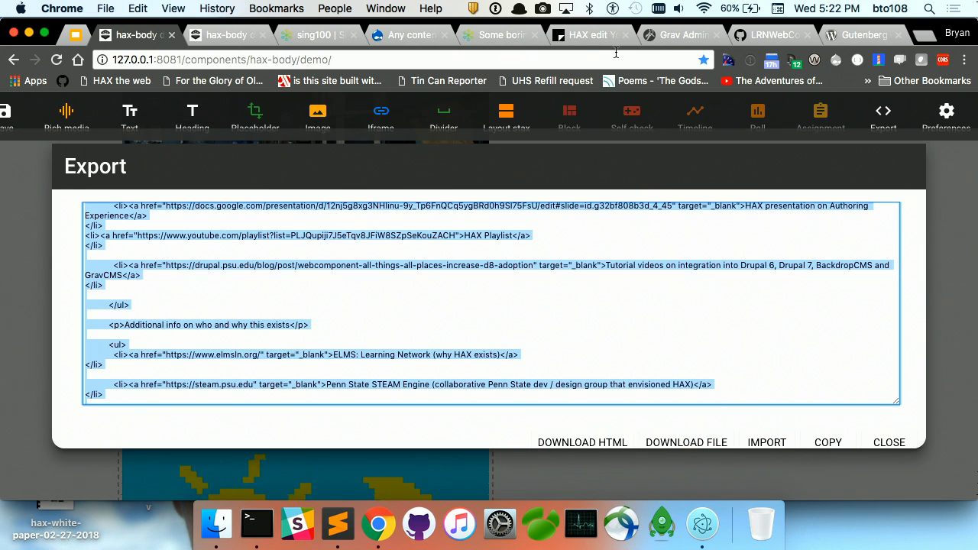
pyautogui.click(503, 37)
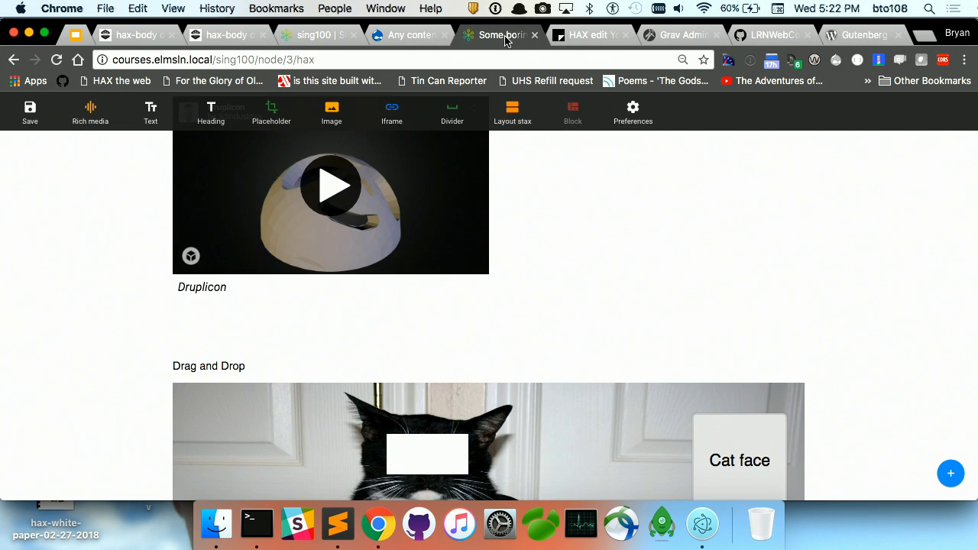
# Replace the Backdrop post's content by importing the copied demo HTML over its exported markup, and save the post.
pyautogui.click(584, 37)
pyautogui.press('super+a')
pyautogui.scroll(-15, 556, 320)
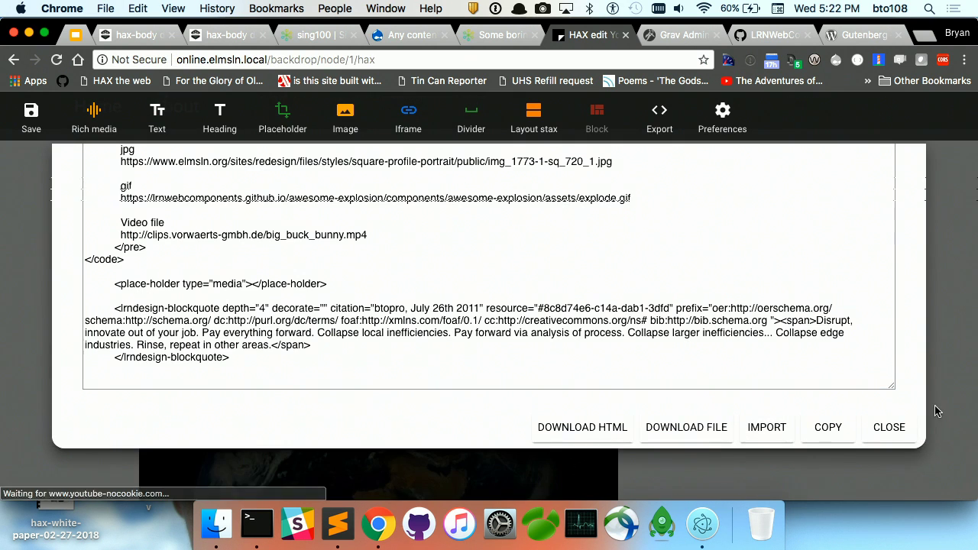
pyautogui.click(893, 430)
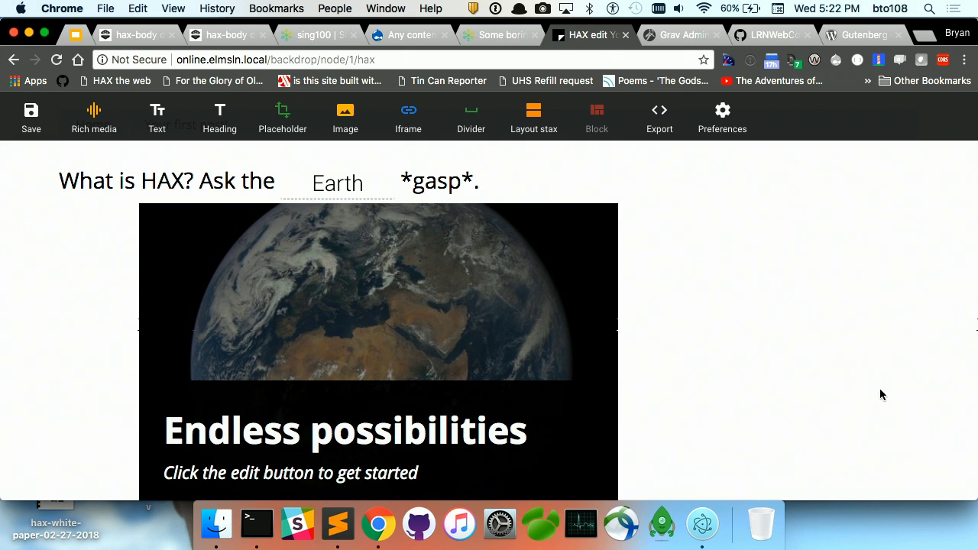
pyautogui.click(32, 123)
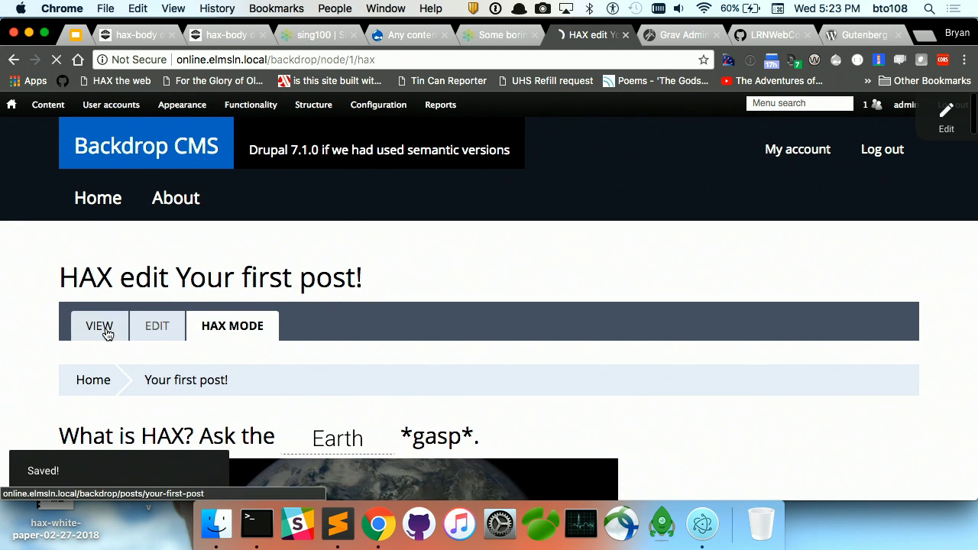
# Open the public view of the Backdrop post and look through the imported content.
pyautogui.click(105, 329)
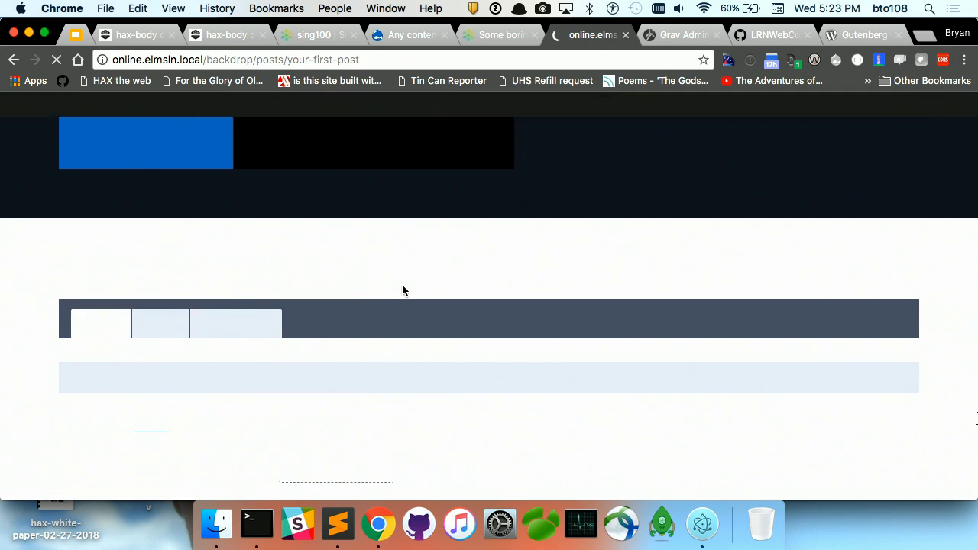
pyautogui.scroll(-5, 469, 266)
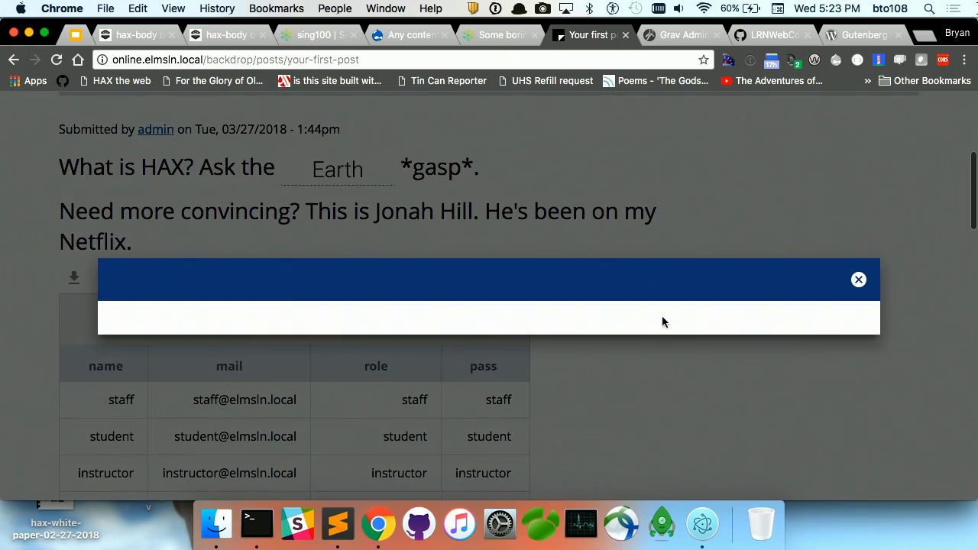
pyautogui.scroll(-15, 679, 297)
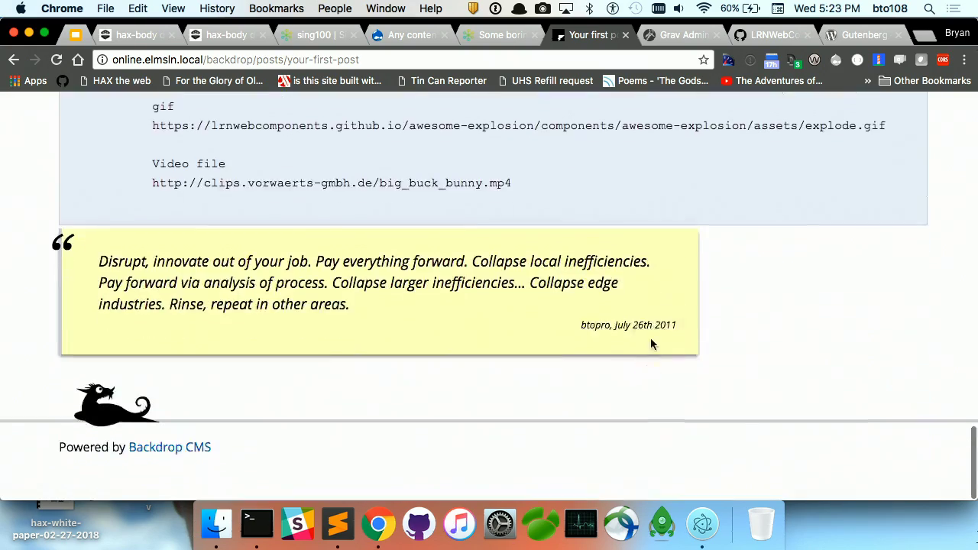
pyautogui.scroll(15, 651, 339)
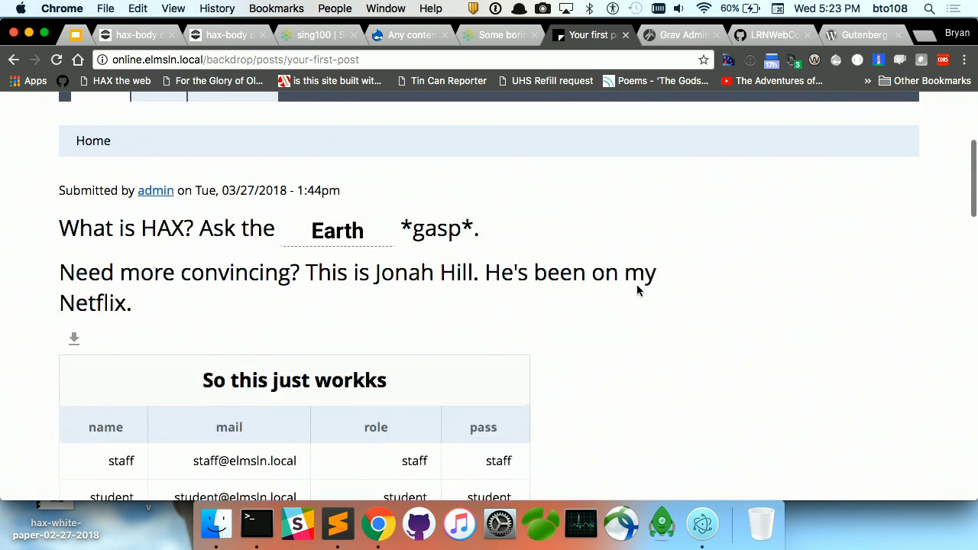
pyautogui.scroll(-2, 650, 295)
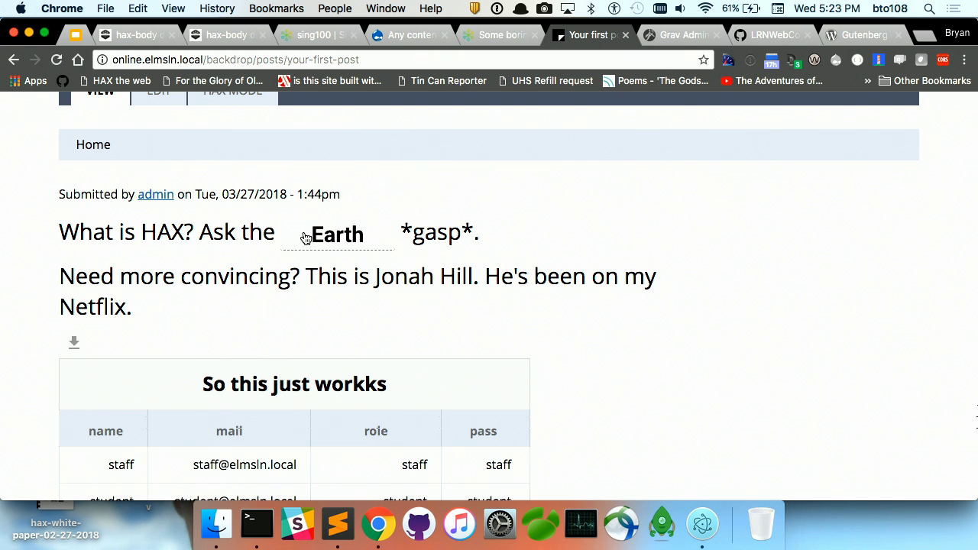
# Switch to the Grav admin site, reload its login page, and log in with the prefilled admin credentials.
pyautogui.click(669, 38)
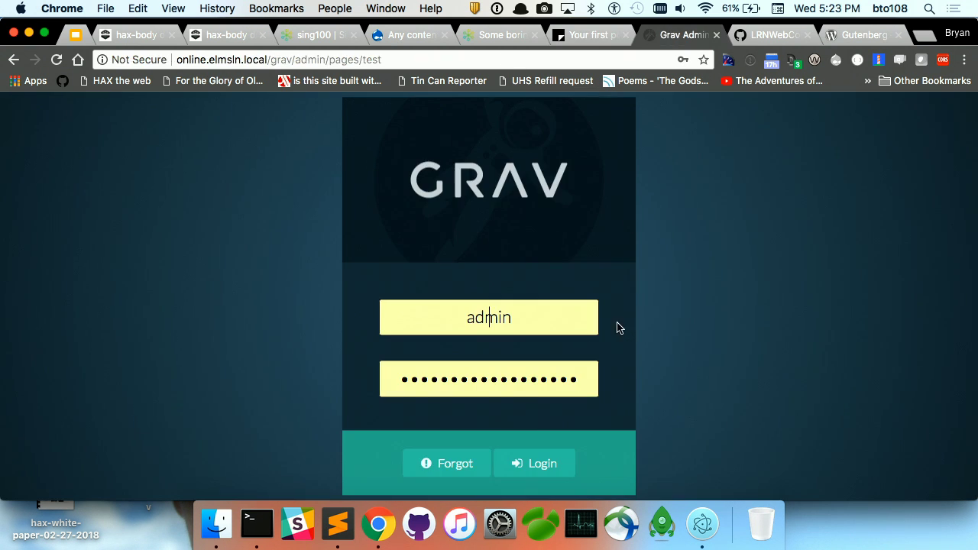
pyautogui.click(542, 463)
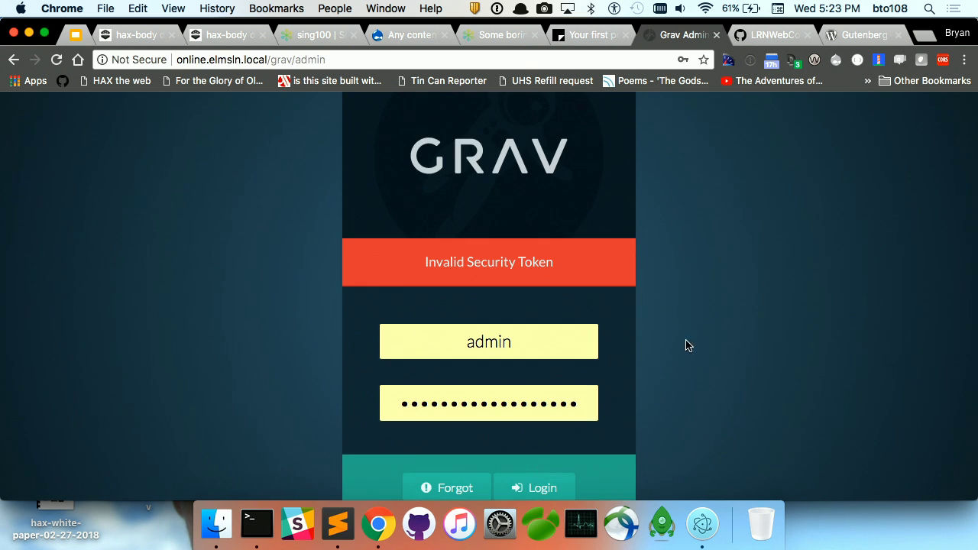
pyautogui.click(489, 340)
pyautogui.click(327, 61)
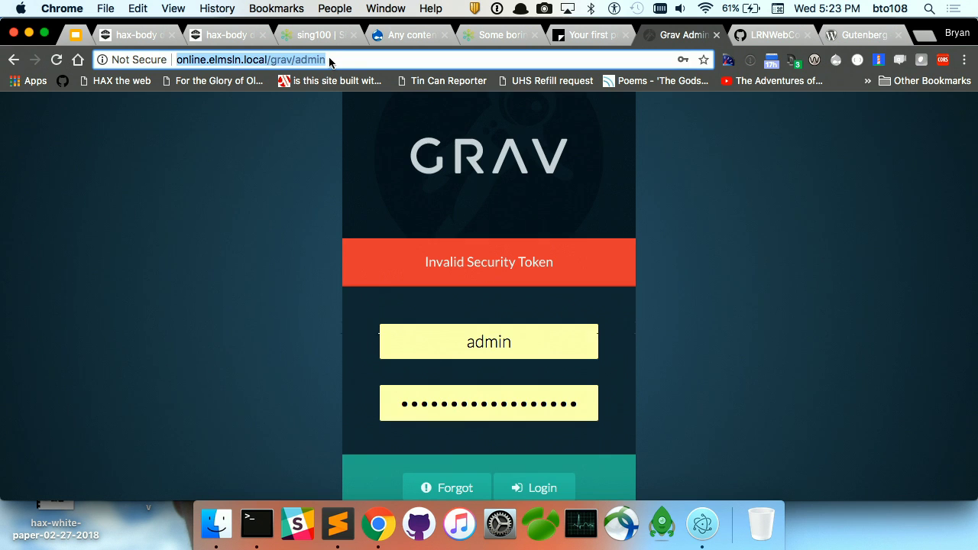
pyautogui.press('Return')
pyautogui.click(545, 463)
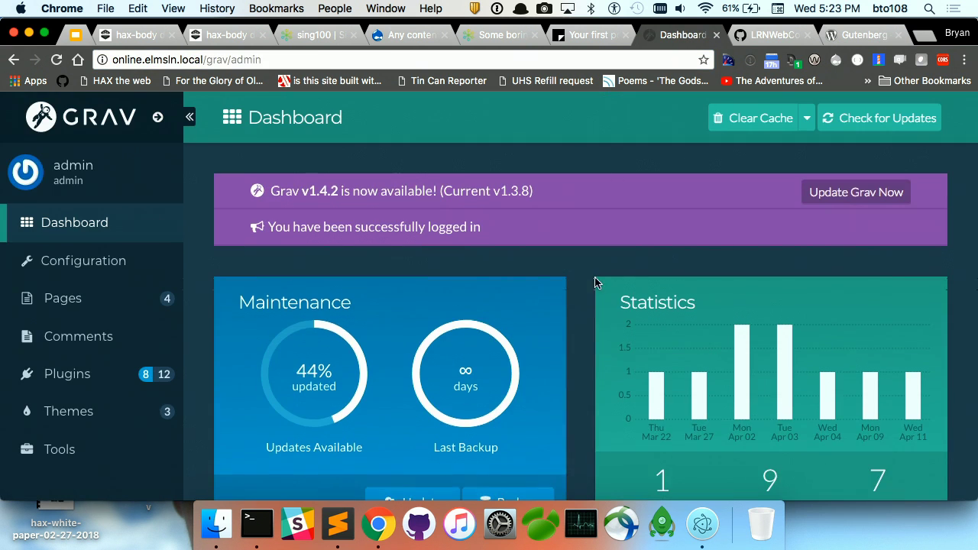
# Open the page named test from Grav's page list for editing.
pyautogui.click(115, 302)
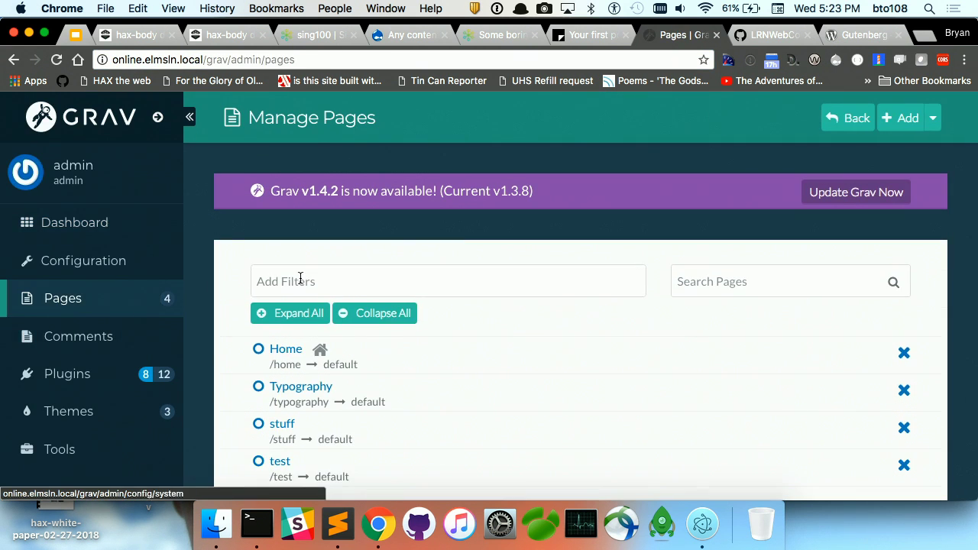
pyautogui.click(283, 462)
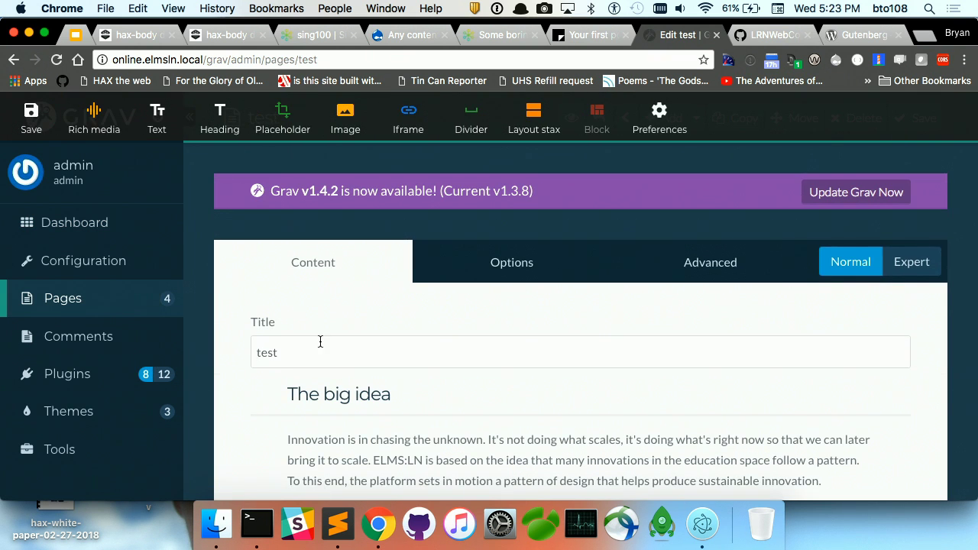
# Look through the searchable media apps offered for rich media on the test page, and close the dialog.
pyautogui.scroll(-3, 318, 341)
pyautogui.click(94, 115)
pyautogui.click(476, 209)
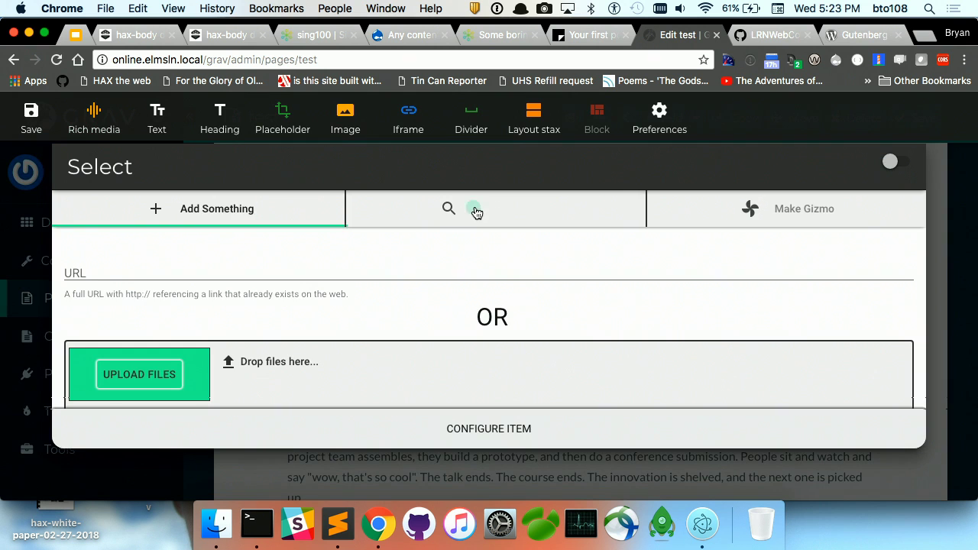
pyautogui.scroll(-1, 377, 339)
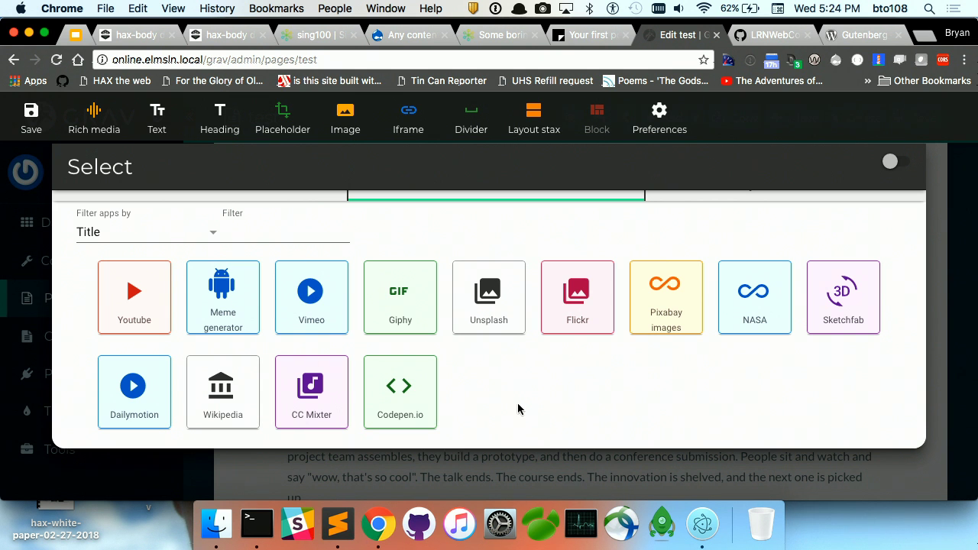
pyautogui.press('Escape')
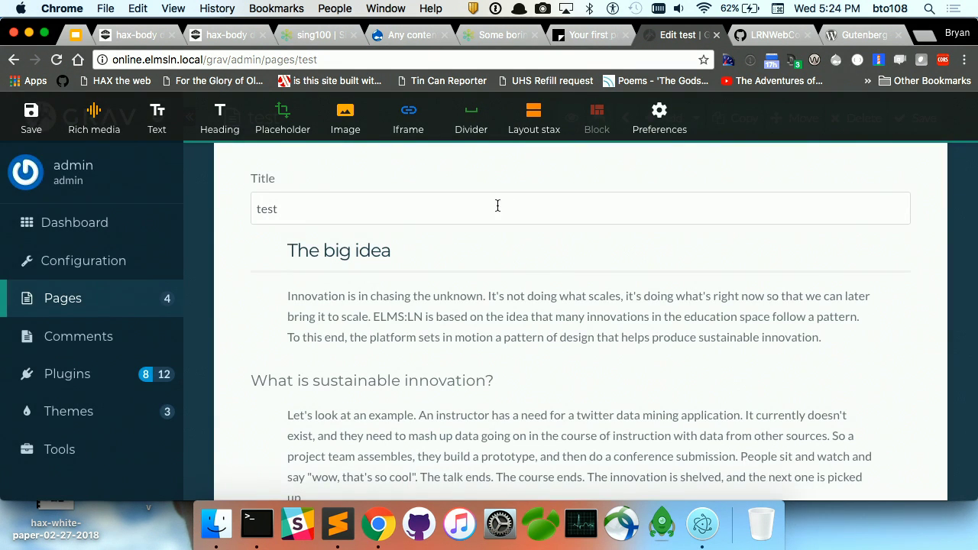
# Insert an image, an iframe and a divider into the test page, save the page in Grav and review its content.
pyautogui.click(343, 126)
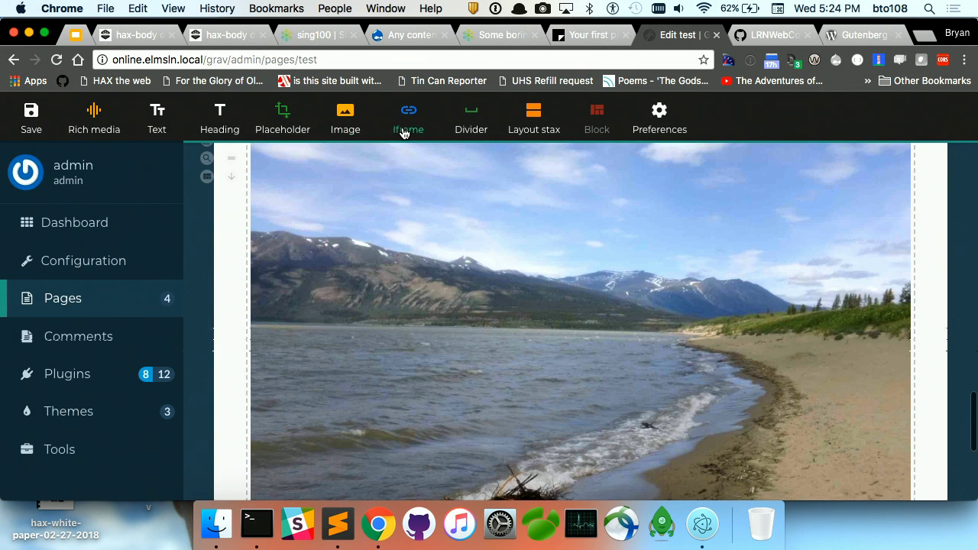
pyautogui.click(408, 122)
pyautogui.click(471, 130)
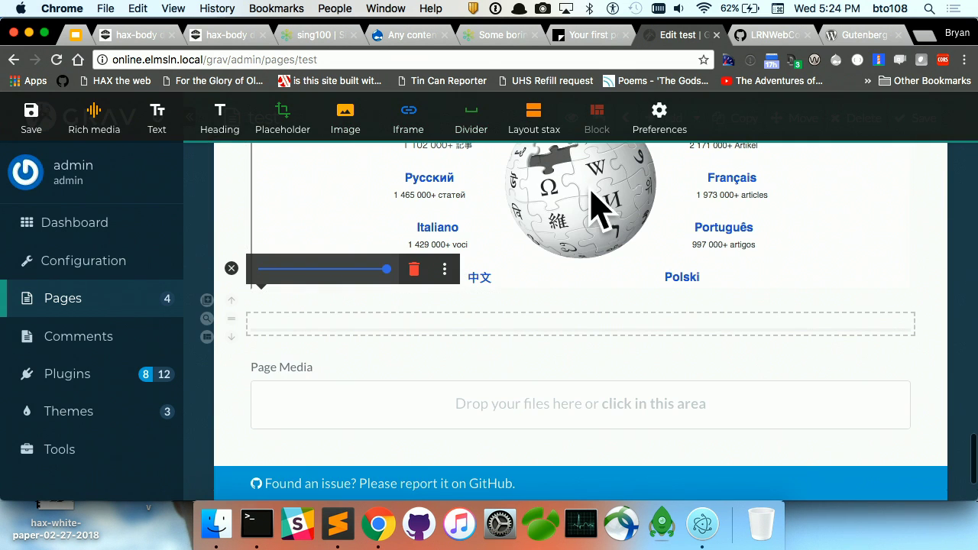
pyautogui.click(33, 136)
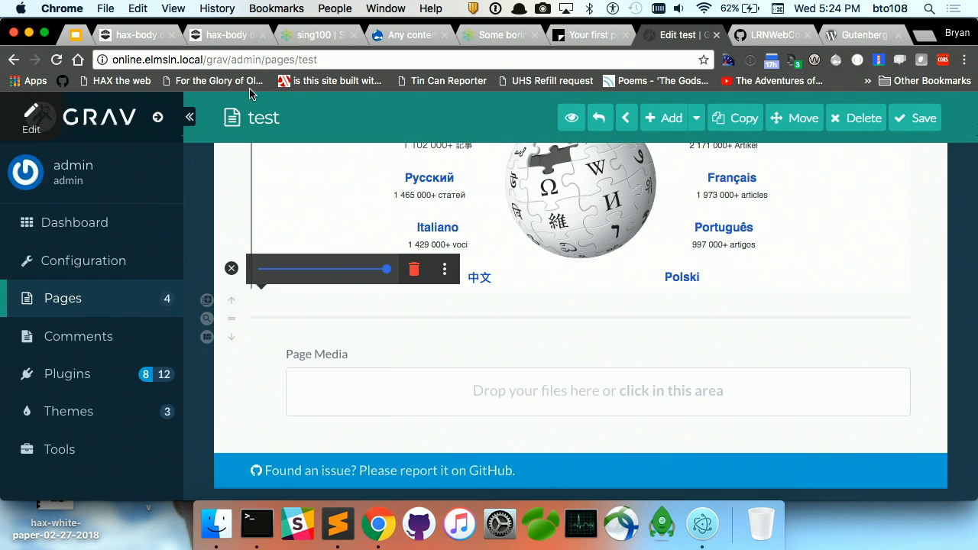
pyautogui.click(919, 119)
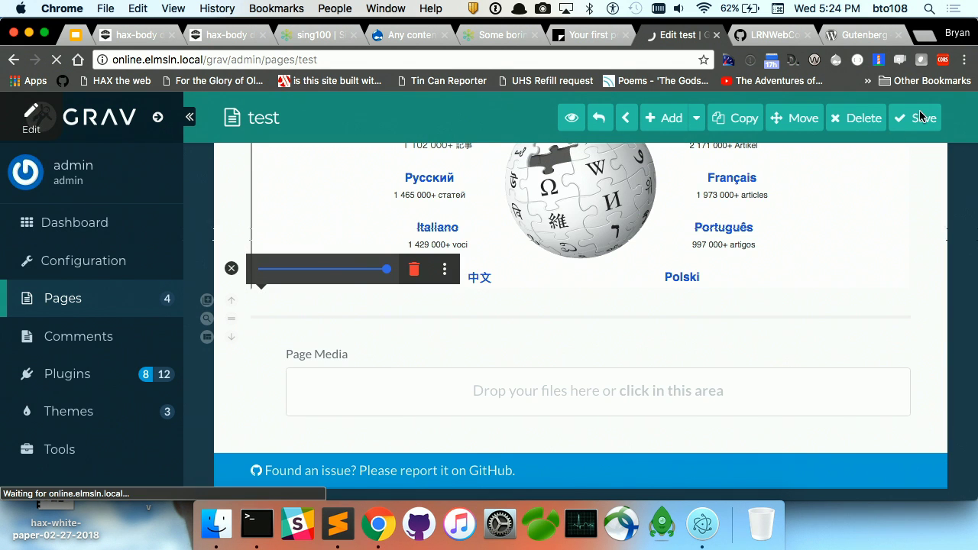
pyautogui.scroll(-10, 650, 290)
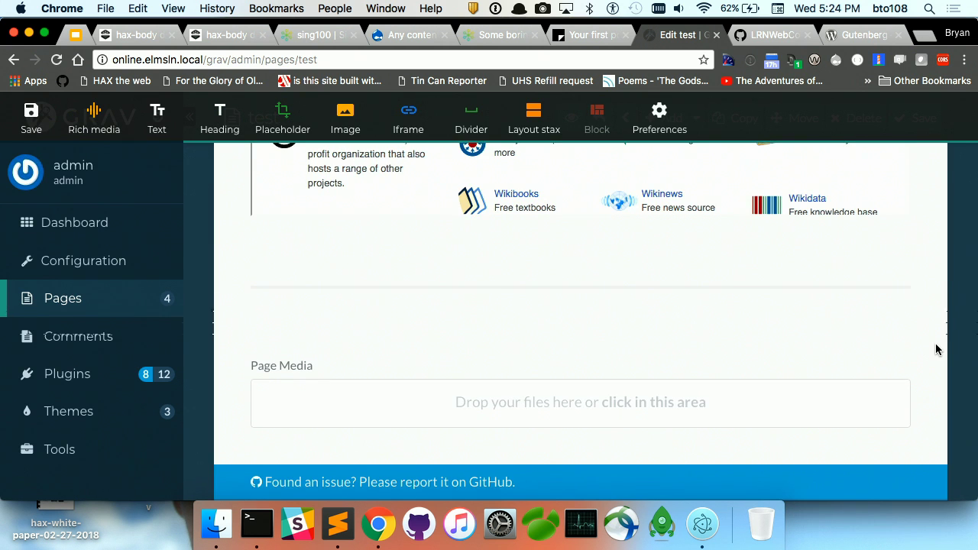
pyautogui.scroll(10, 935, 349)
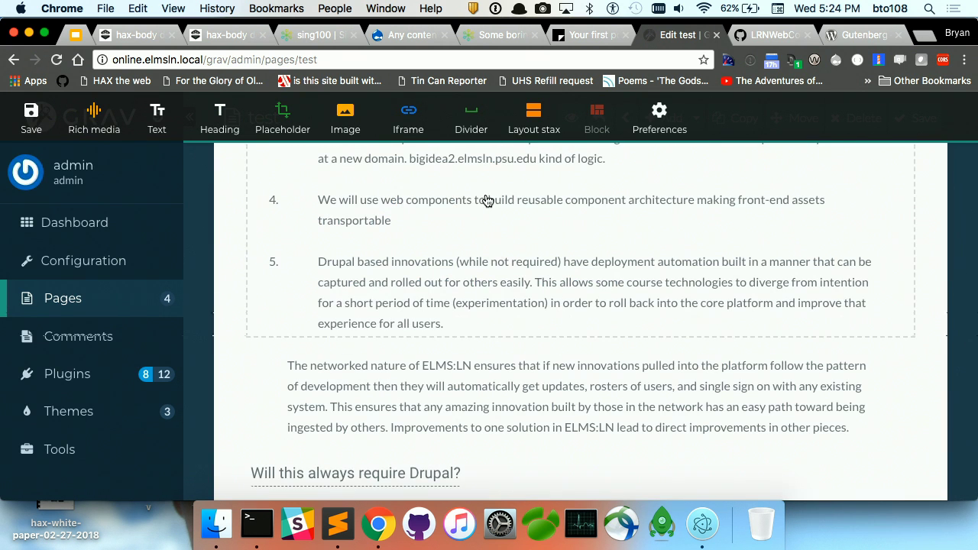
# Switch to the WordPress.org Gutenberg plugin page and insert a text block and a heading below its banner.
pyautogui.click(770, 36)
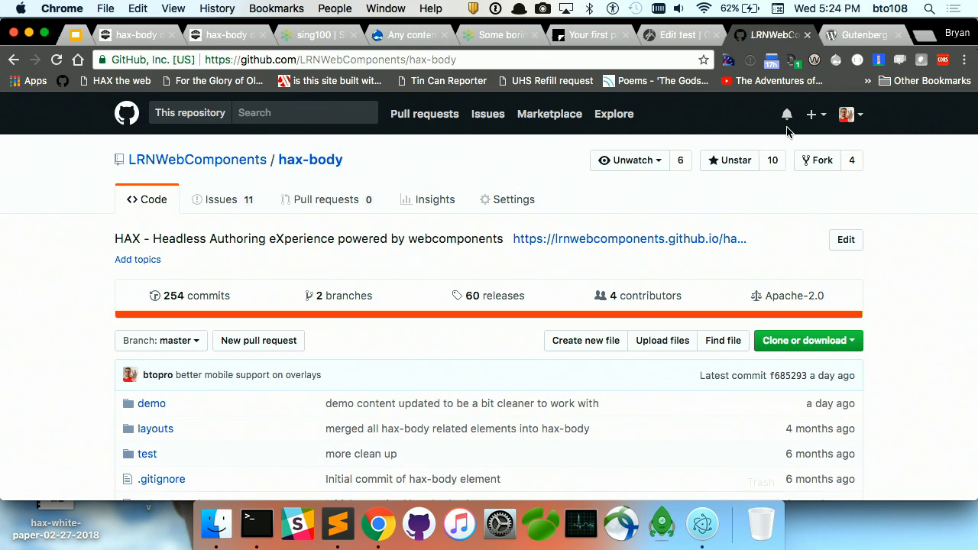
pyautogui.click(856, 37)
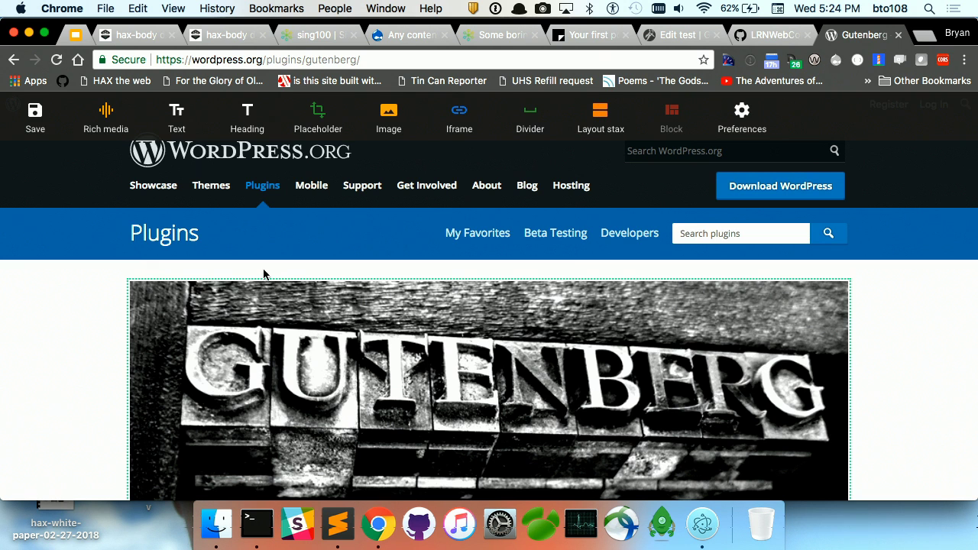
pyautogui.click(181, 119)
pyautogui.click(247, 118)
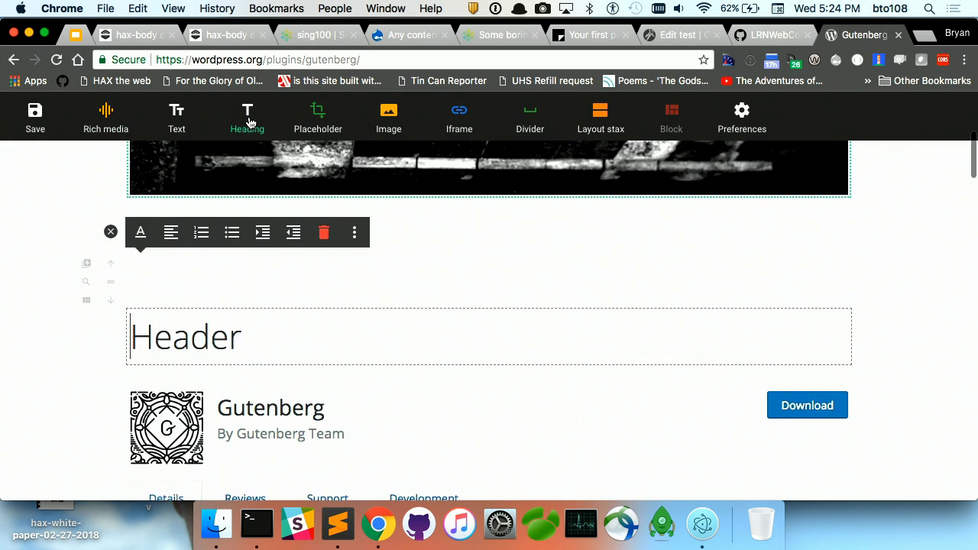
# Delete the Gutenberg banner from the plugin page, insert an image and leave edit mode.
pyautogui.scroll(3, 343, 354)
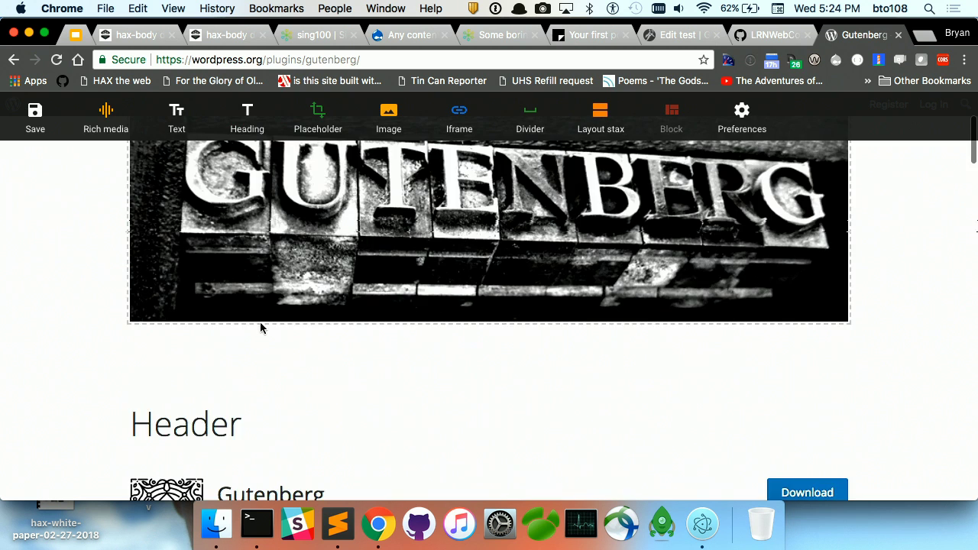
pyautogui.scroll(3, 262, 327)
pyautogui.click(324, 234)
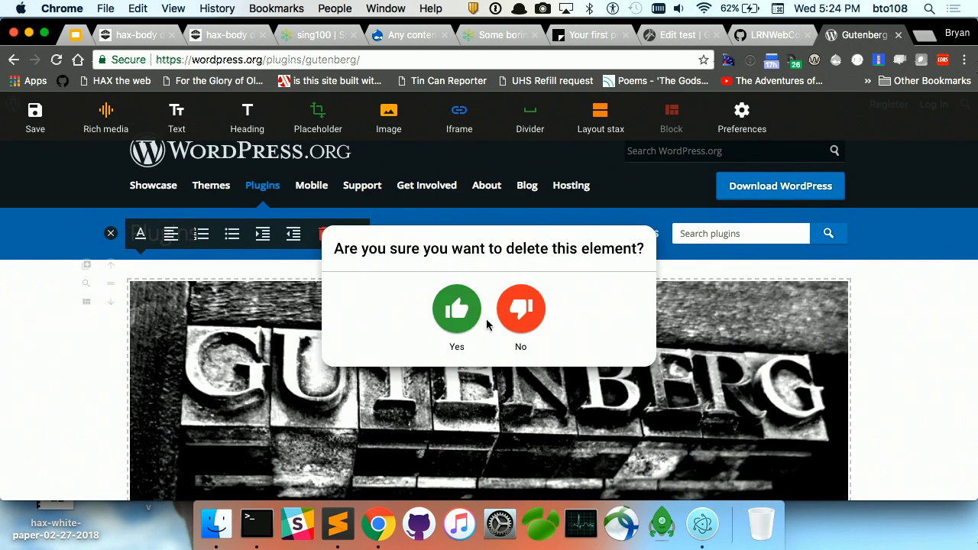
pyautogui.click(467, 322)
pyautogui.click(389, 131)
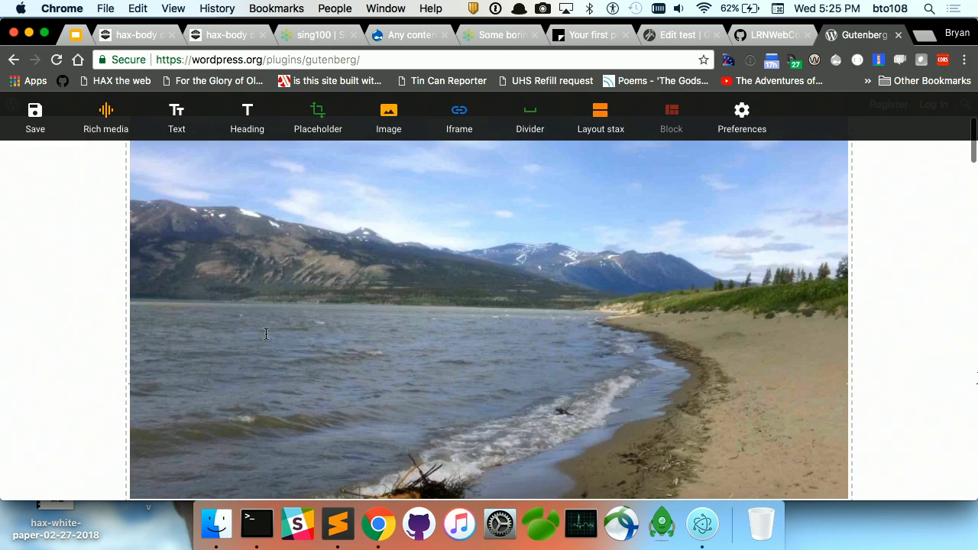
pyautogui.scroll(2, 266, 334)
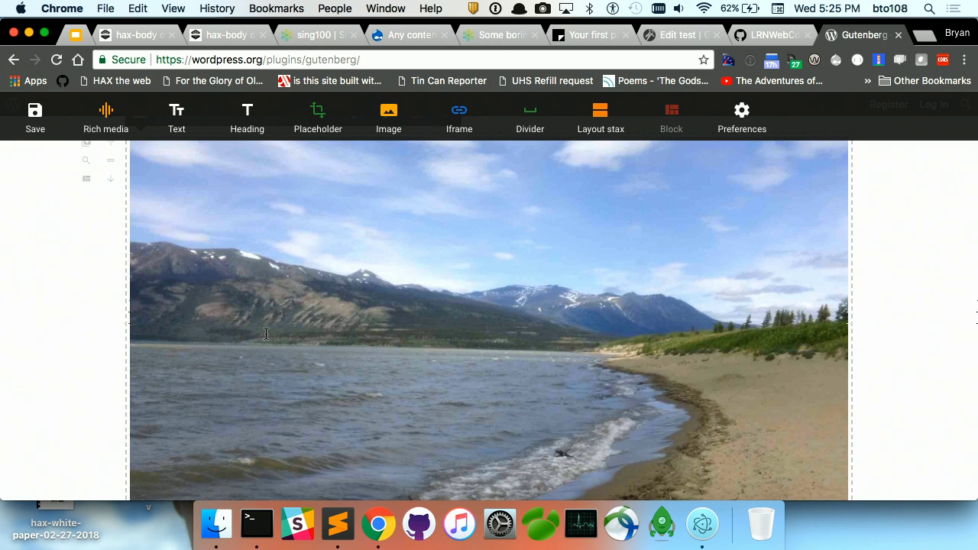
pyautogui.click(34, 116)
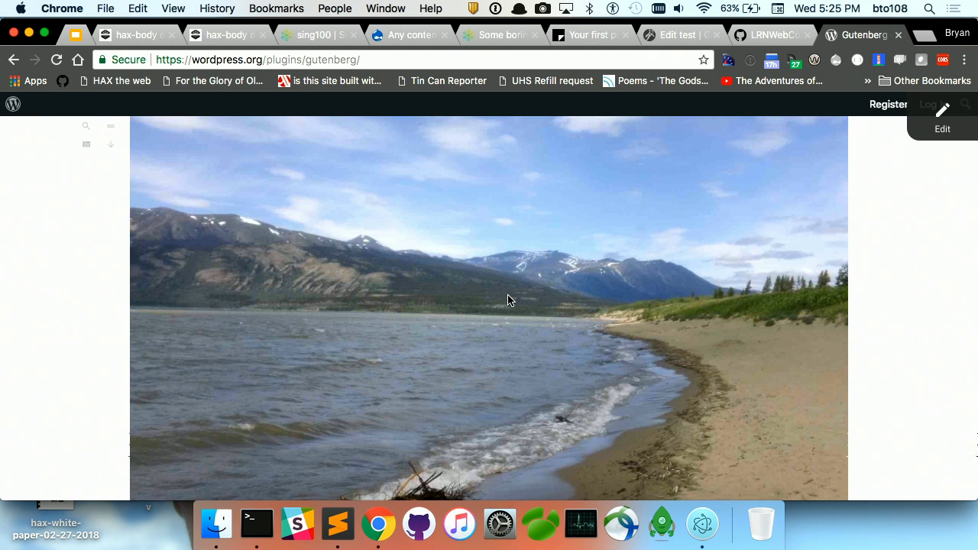
# Close the Gutenberg plugin page, switch to the DrupalCon HAX presentation in Google Slides and present it from the Play Now slide.
pyautogui.press('super+w')
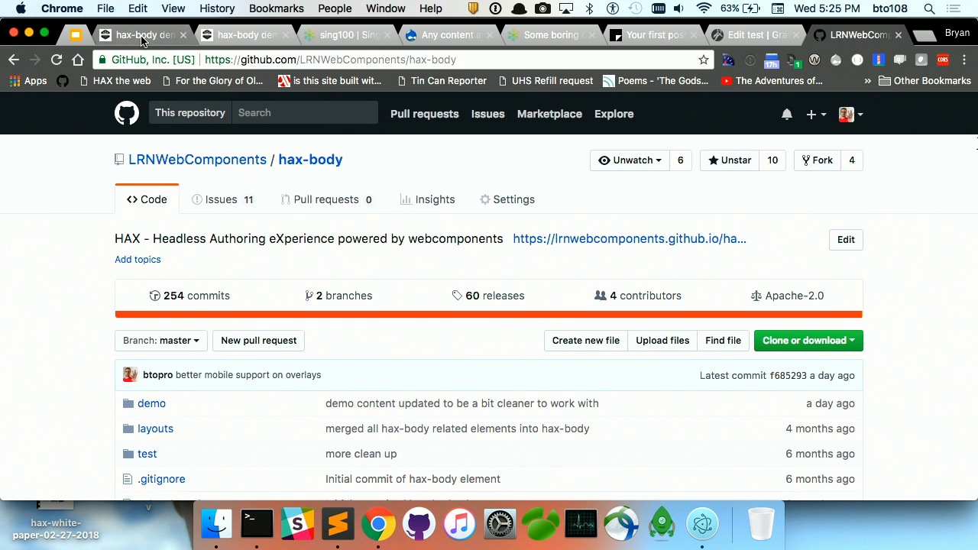
pyautogui.click(86, 42)
pyautogui.click(85, 38)
pyautogui.scroll(-2, 110, 458)
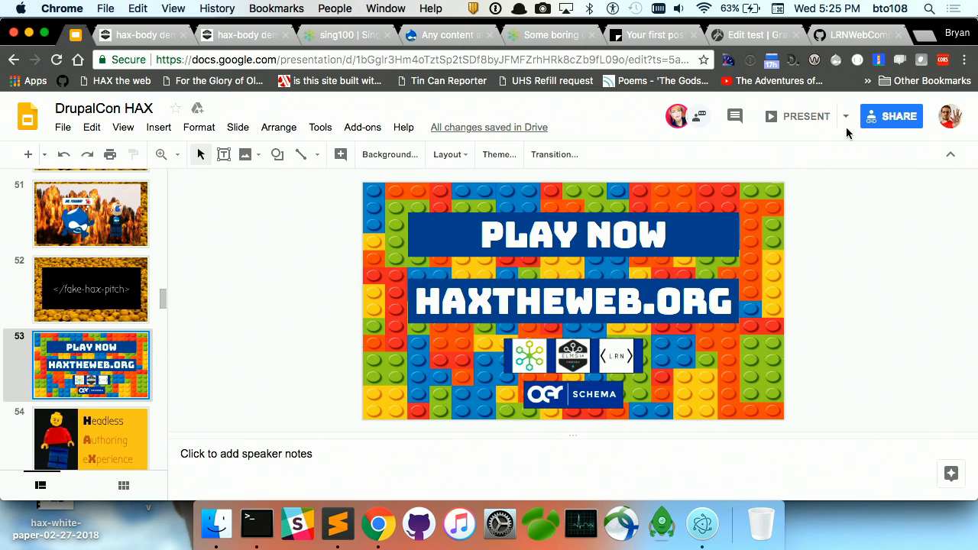
pyautogui.click(792, 122)
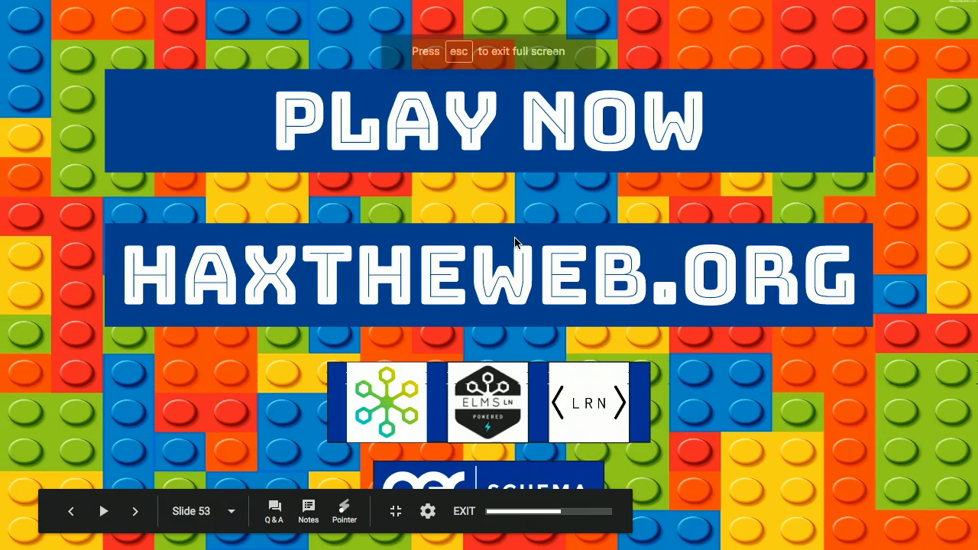
# Advance the slideshow past the Headless Authoring eXperience slide to the "So these right?" slide.
pyautogui.press('Right')
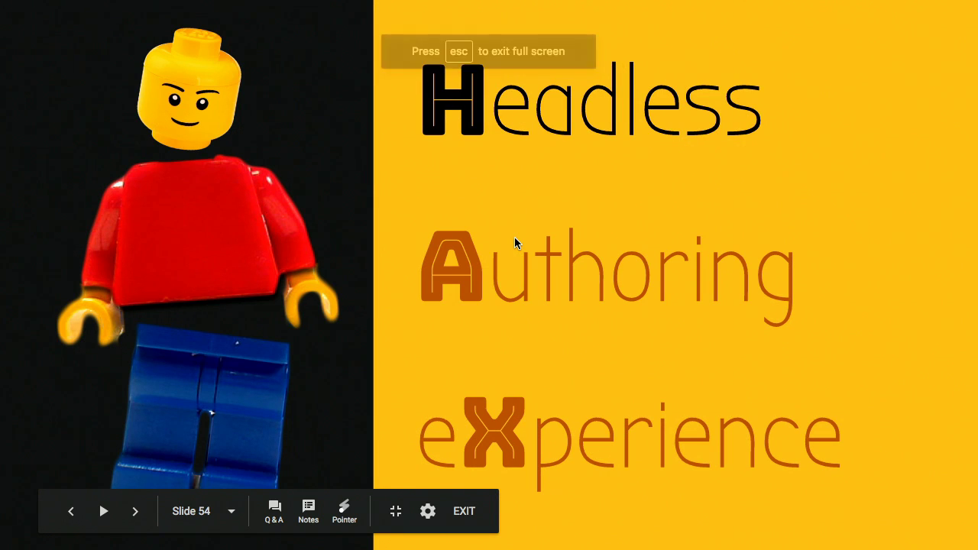
pyautogui.press('Right')
pyautogui.press('Right')
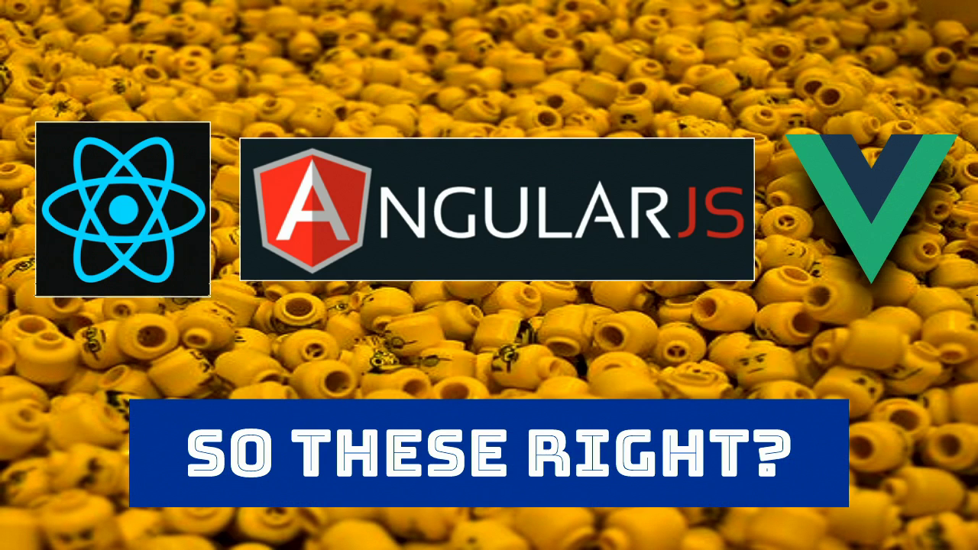